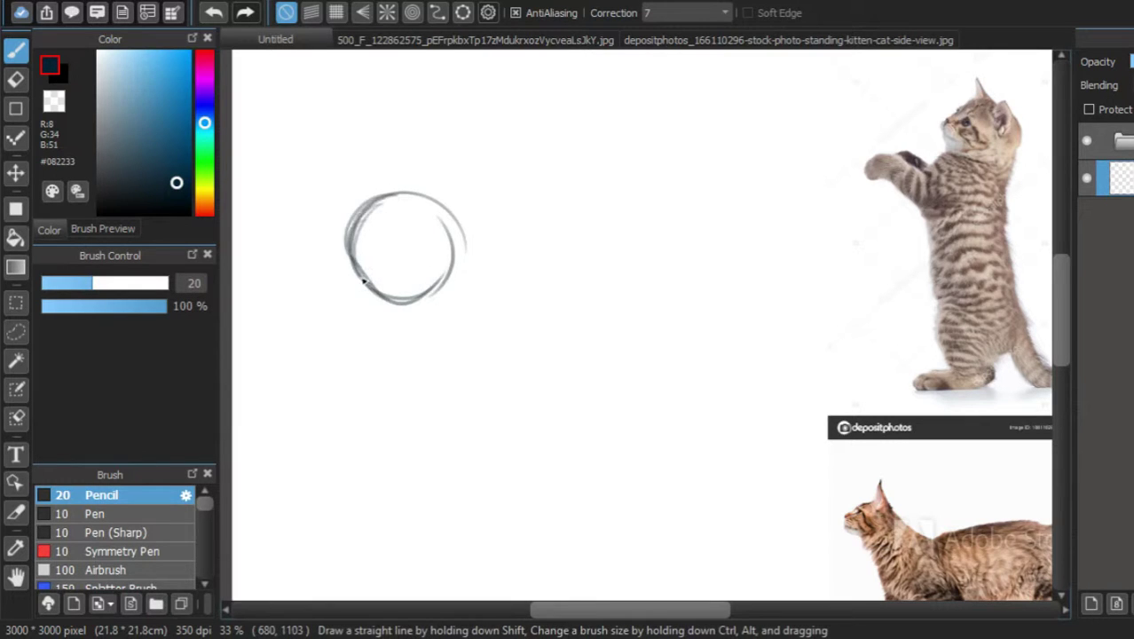
- Sketch three construction circles for the cat's head, chest and hips, joined by a curved line of motion running into the tail
mouse_move(525, 251)
mouse_down()
mouse_move(514, 315)
mouse_move(543, 333)
mouse_move(488, 290)
mouse_move(527, 334)
mouse_move(504, 280)
mouse_move(534, 351)
mouse_move(499, 302)
mouse_up()
key(ctrl+z)
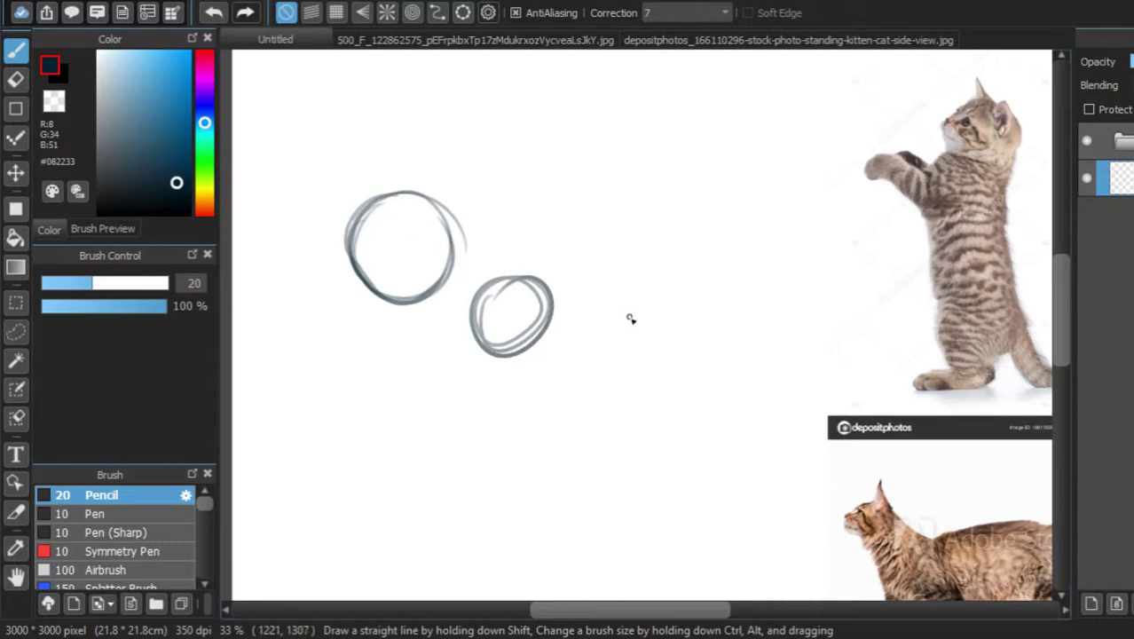
mouse_move(661, 260)
mouse_down()
mouse_move(630, 344)
mouse_move(725, 280)
mouse_move(635, 325)
mouse_move(734, 316)
mouse_move(635, 280)
mouse_move(675, 353)
mouse_up()
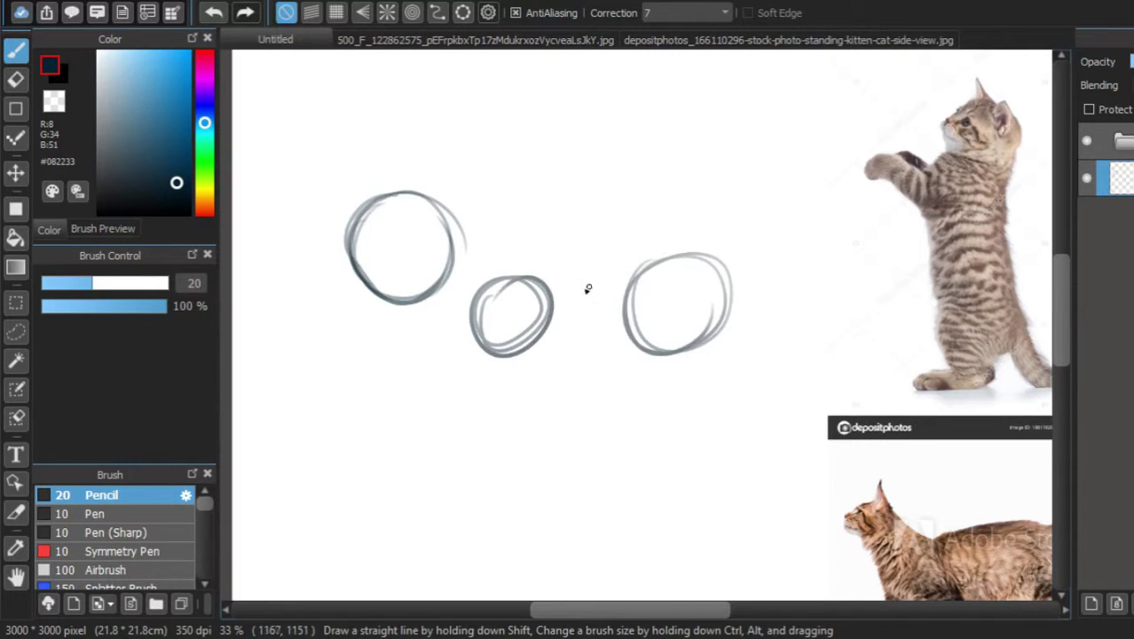
mouse_move(340, 268)
mouse_down()
mouse_move(393, 257)
mouse_move(481, 321)
mouse_move(530, 337)
mouse_move(648, 312)
mouse_move(784, 261)
mouse_up()
drag(850, 274, 746, 280)
- Move the reference photo folder beneath the sketch layer and make the sketch layer active again
click(1123, 141)
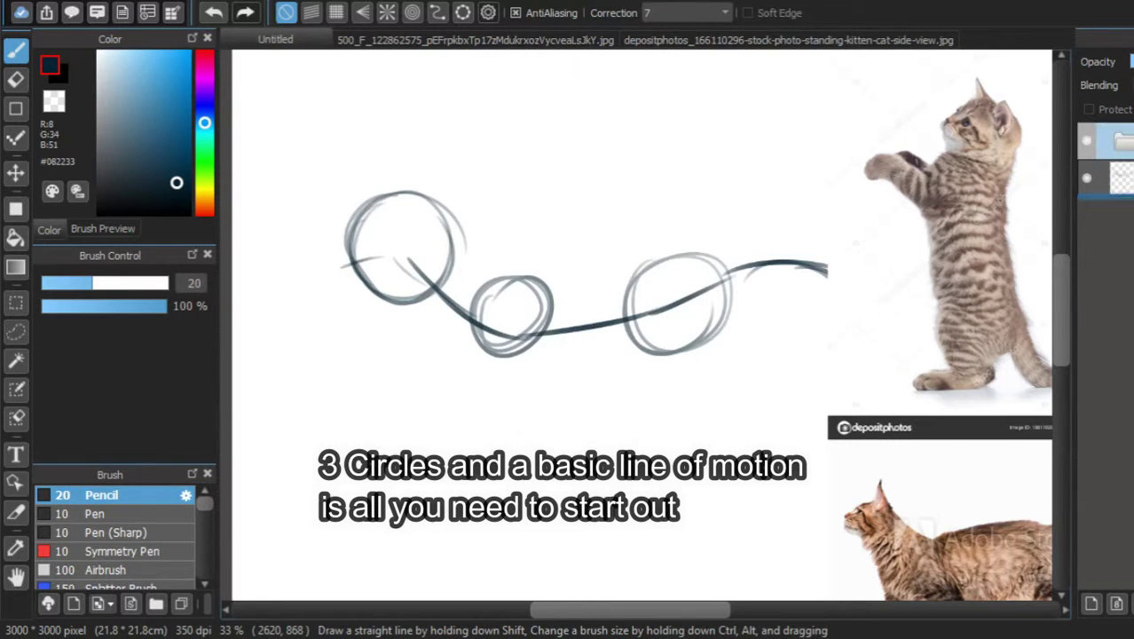
drag(1122, 141, 1123, 196)
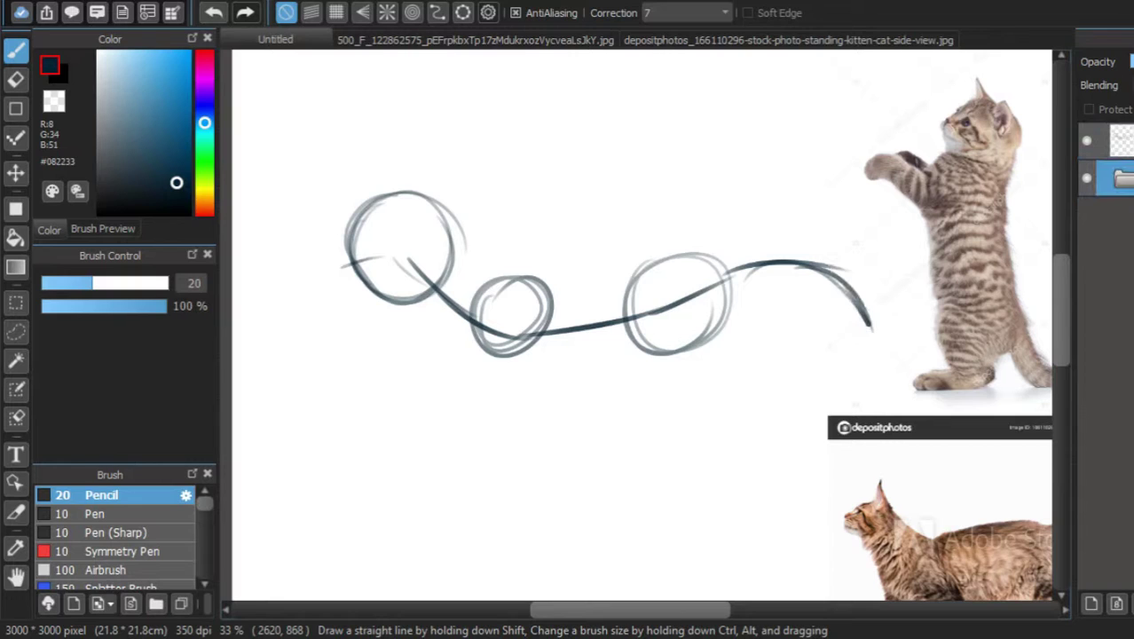
click(1123, 141)
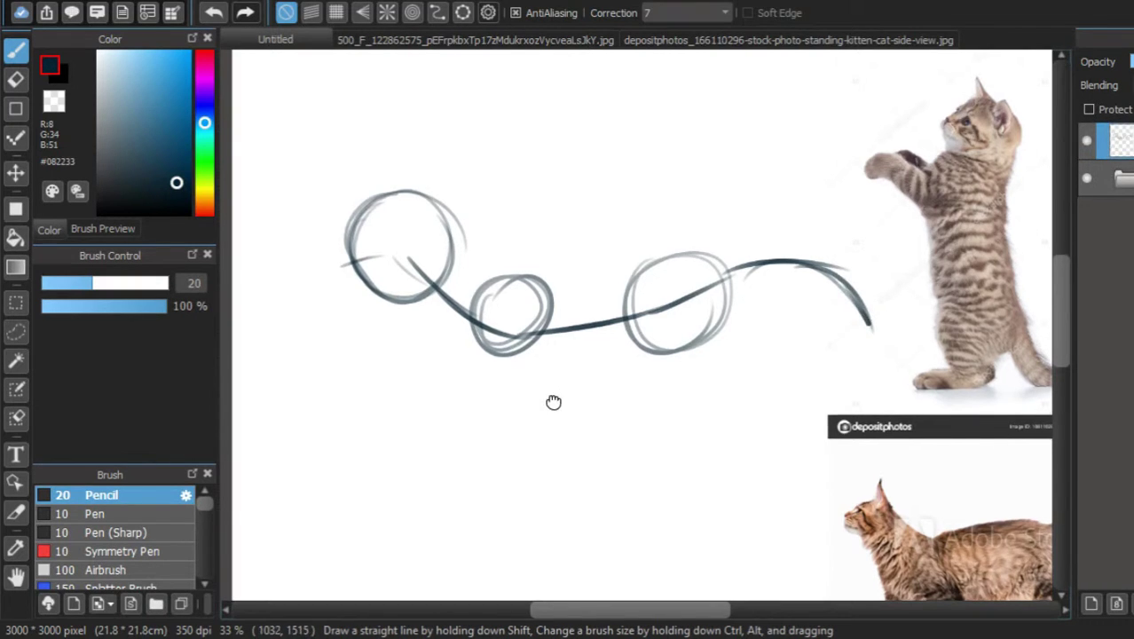
- Sketch the two front legs below the chest circle as stick lines with elbow joints and small feet
mouse_move(552, 397)
mouse_down()
mouse_move(536, 267)
mouse_move(502, 253)
mouse_move(555, 312)
mouse_move(534, 438)
mouse_move(487, 447)
mouse_move(532, 434)
mouse_up()
key(ctrl+z)
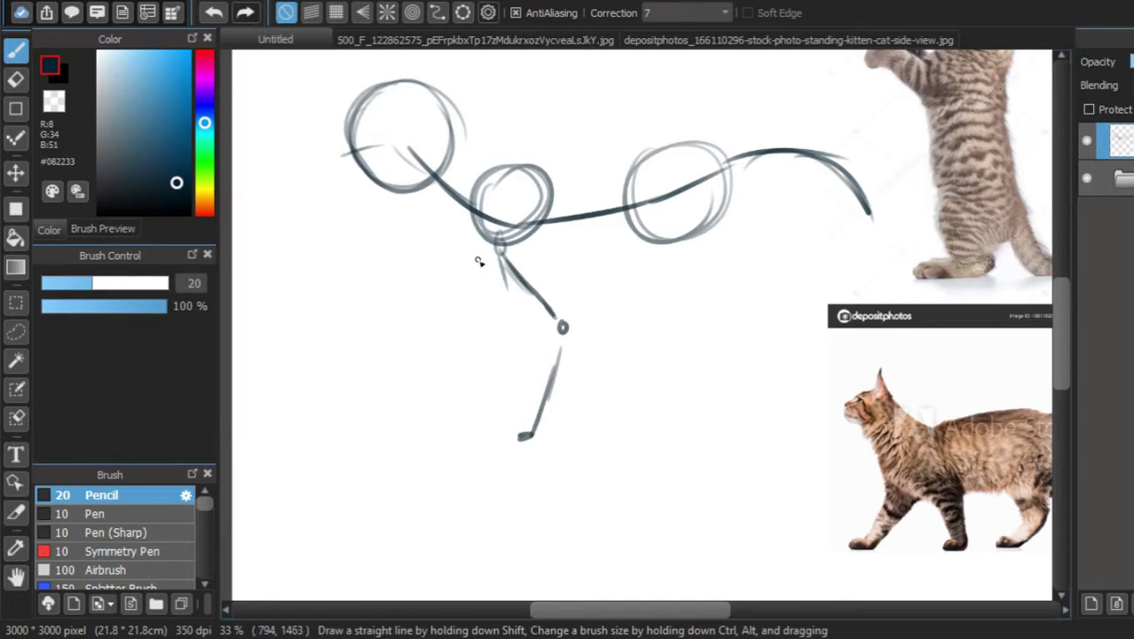
mouse_move(496, 255)
mouse_down()
mouse_move(476, 332)
mouse_move(450, 394)
mouse_move(437, 397)
mouse_move(461, 373)
mouse_move(432, 400)
mouse_up()
key(ctrl+z)
drag(485, 317, 450, 401)
drag(476, 339, 480, 332)
drag(497, 235, 485, 309)
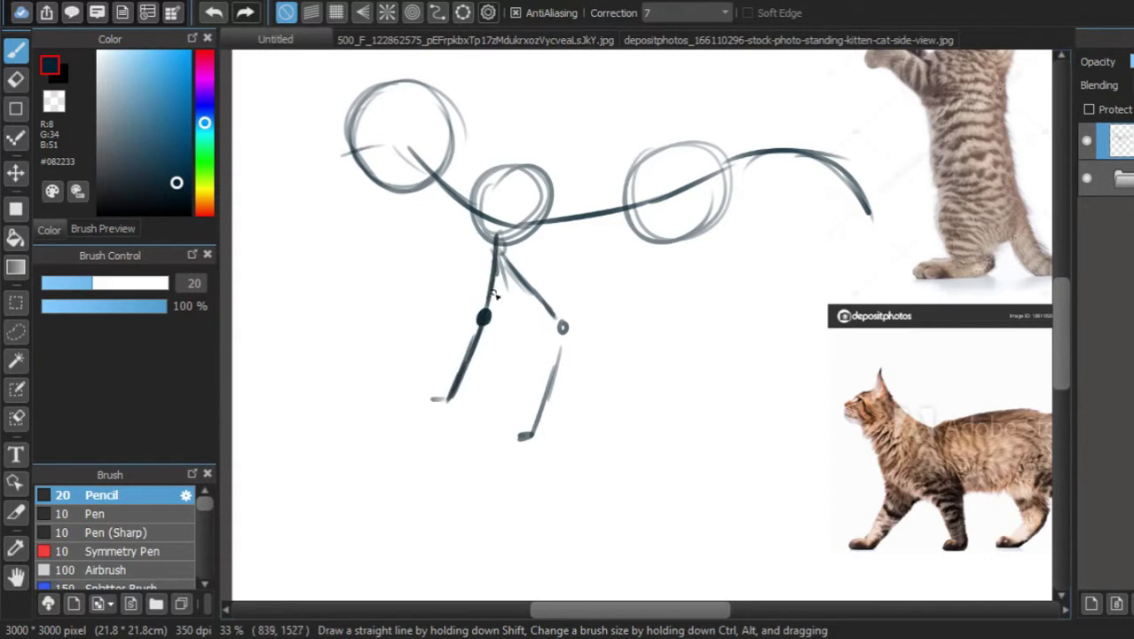
drag(563, 339, 544, 428)
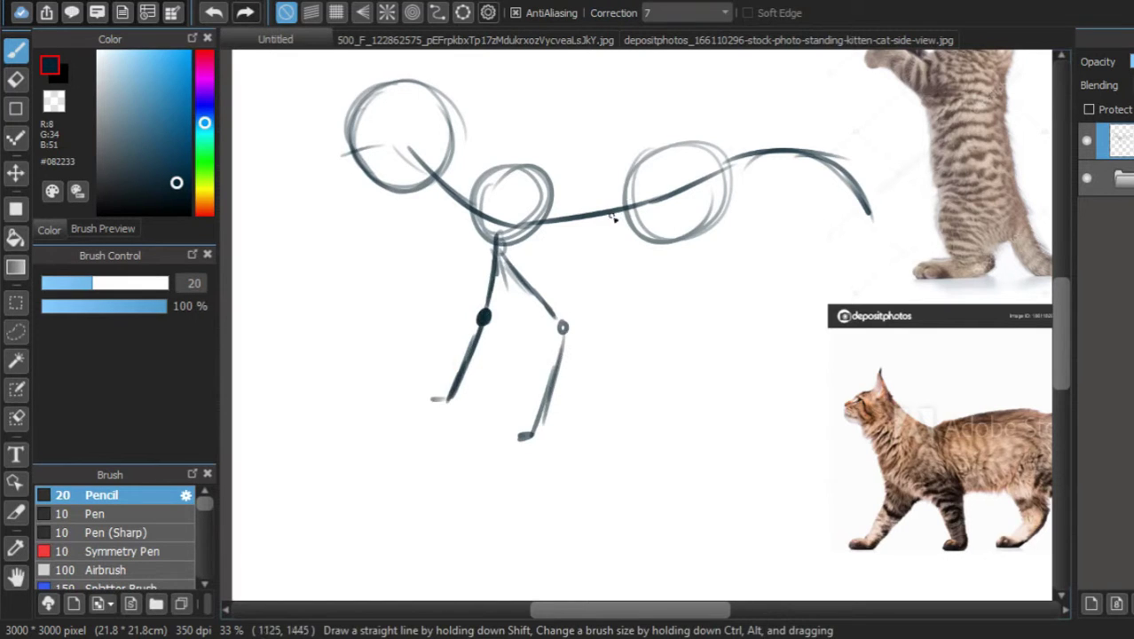
- Sketch the two hind legs below the hip circle as jointed stick lines, one stretched back and one bent forward
drag(839, 311, 707, 308)
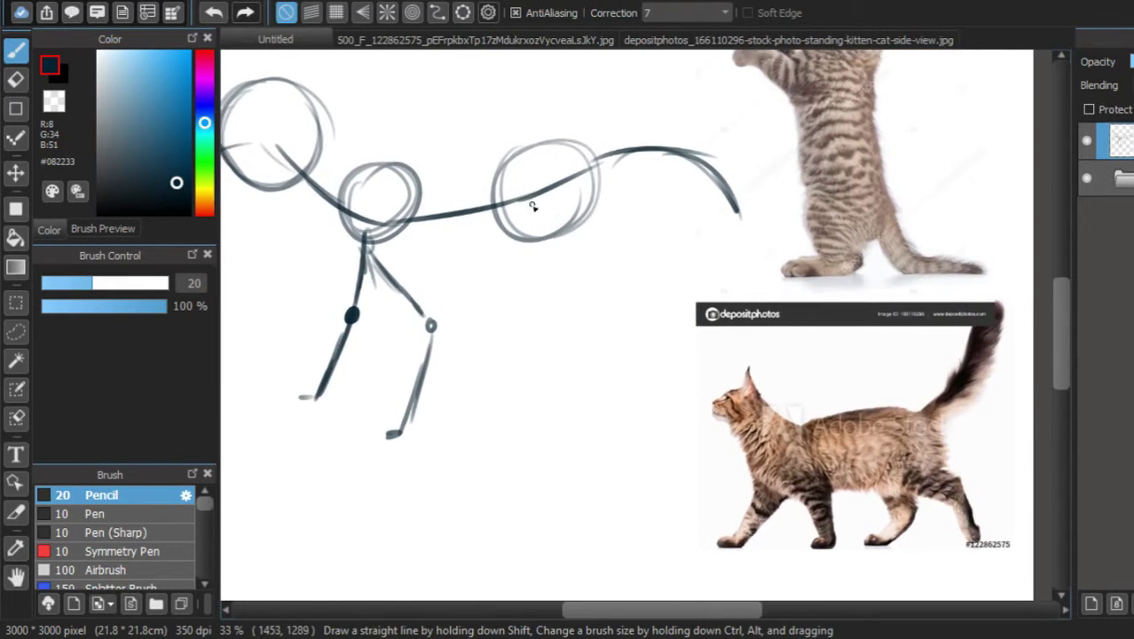
mouse_move(509, 167)
mouse_down()
mouse_move(533, 247)
mouse_move(559, 277)
mouse_move(643, 322)
mouse_move(727, 453)
mouse_move(657, 342)
mouse_up()
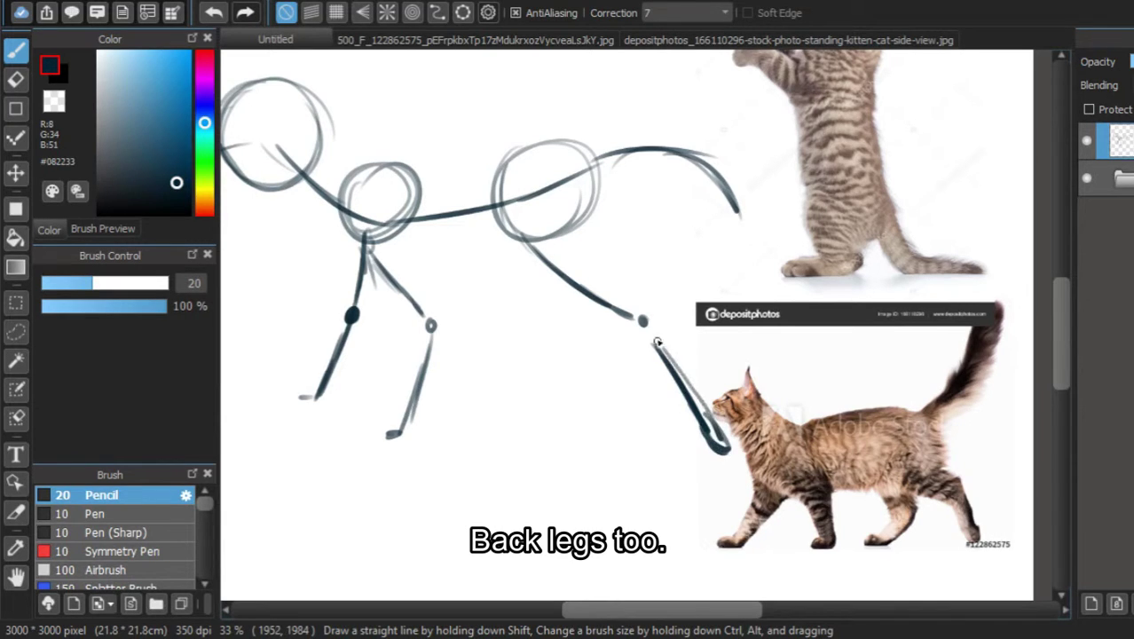
drag(506, 236, 590, 374)
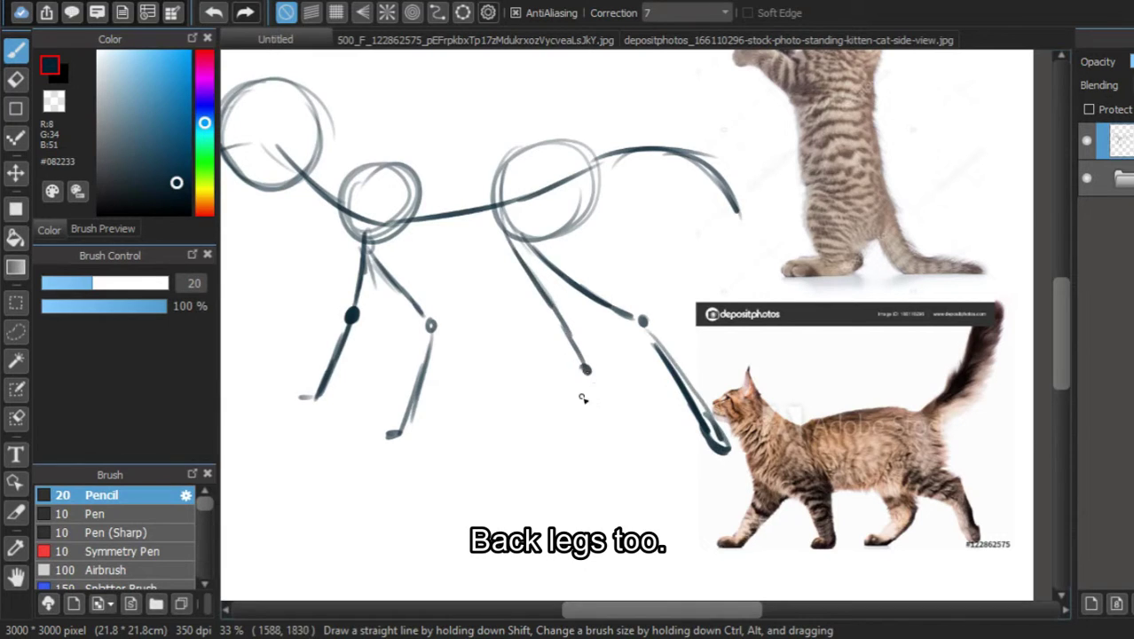
key(ctrl+z)
mouse_move(569, 326)
mouse_down()
mouse_move(560, 391)
mouse_move(548, 405)
mouse_move(517, 409)
mouse_up()
mouse_move(571, 336)
mouse_down()
mouse_move(557, 395)
mouse_move(514, 408)
mouse_move(544, 406)
mouse_move(563, 341)
mouse_up()
drag(499, 260, 553, 297)
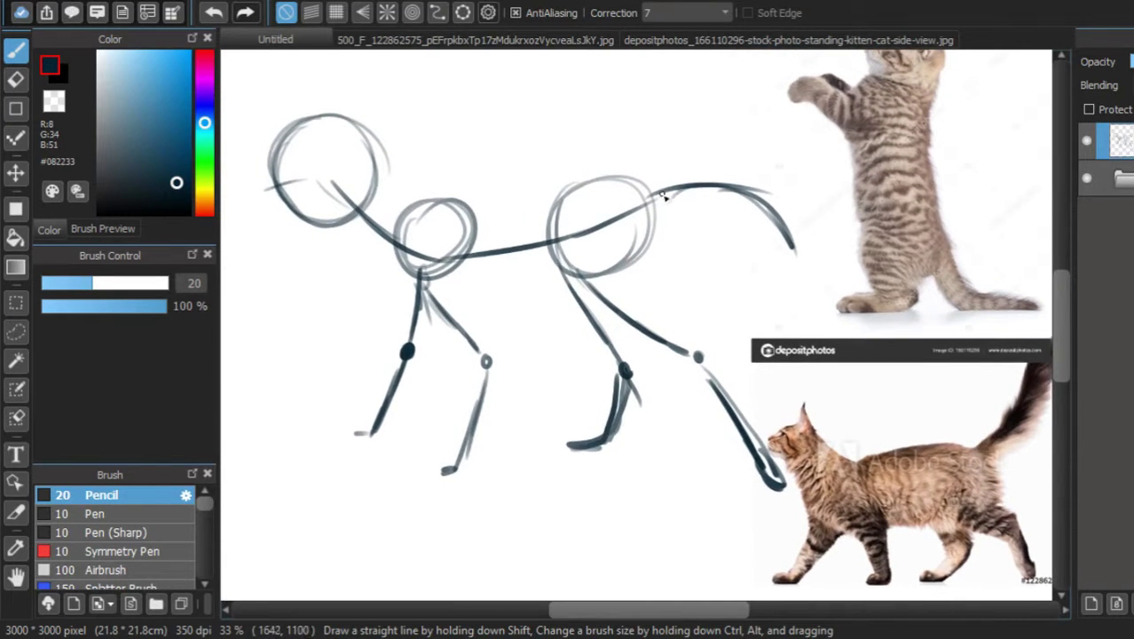
- Strengthen the curved tail line behind the hip circle with extra pencil strokes
drag(722, 188, 801, 239)
mouse_move(755, 195)
mouse_down()
mouse_move(791, 236)
mouse_move(760, 192)
mouse_move(653, 184)
mouse_up()
drag(497, 232, 606, 217)
- Add a new layer above the skeleton sketch and lower the skeleton layer's opacity
click(1090, 602)
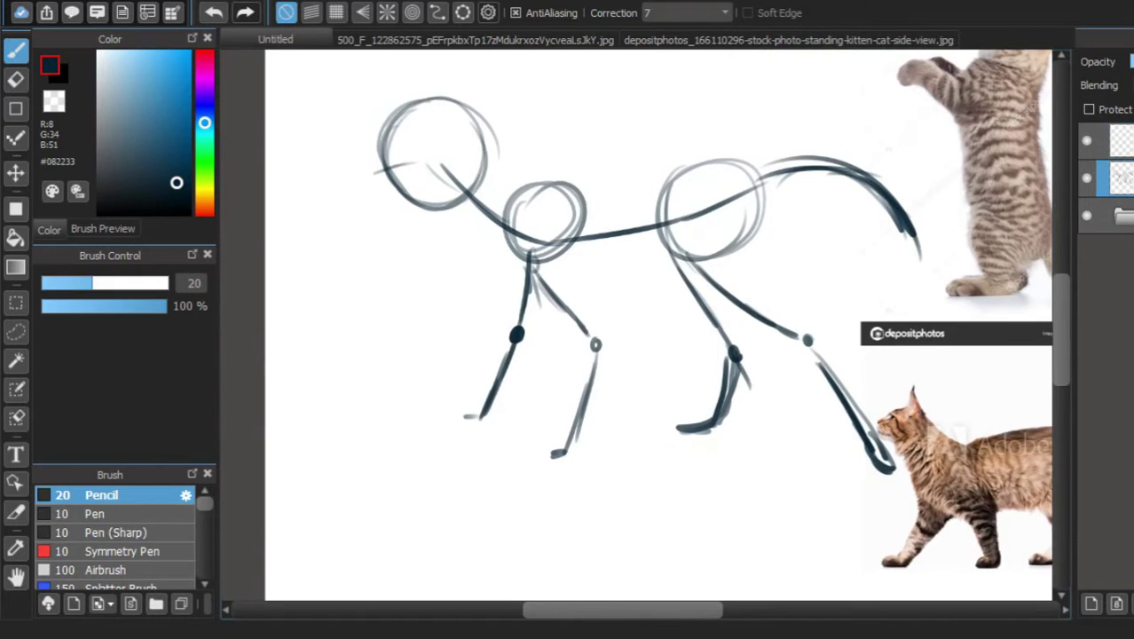
drag(1133, 61, 1133, 61)
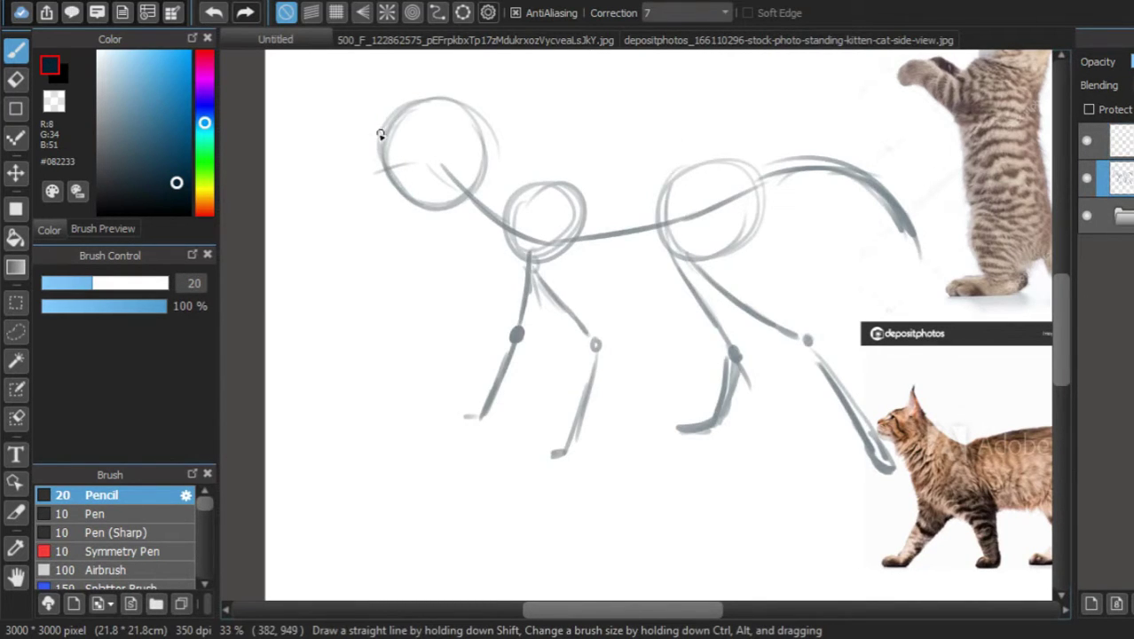
- Change the pencil colour to dark purple #230833 and sketch the short boxy muzzle, jawline and cheek fur on the head circle
drag(359, 164, 362, 142)
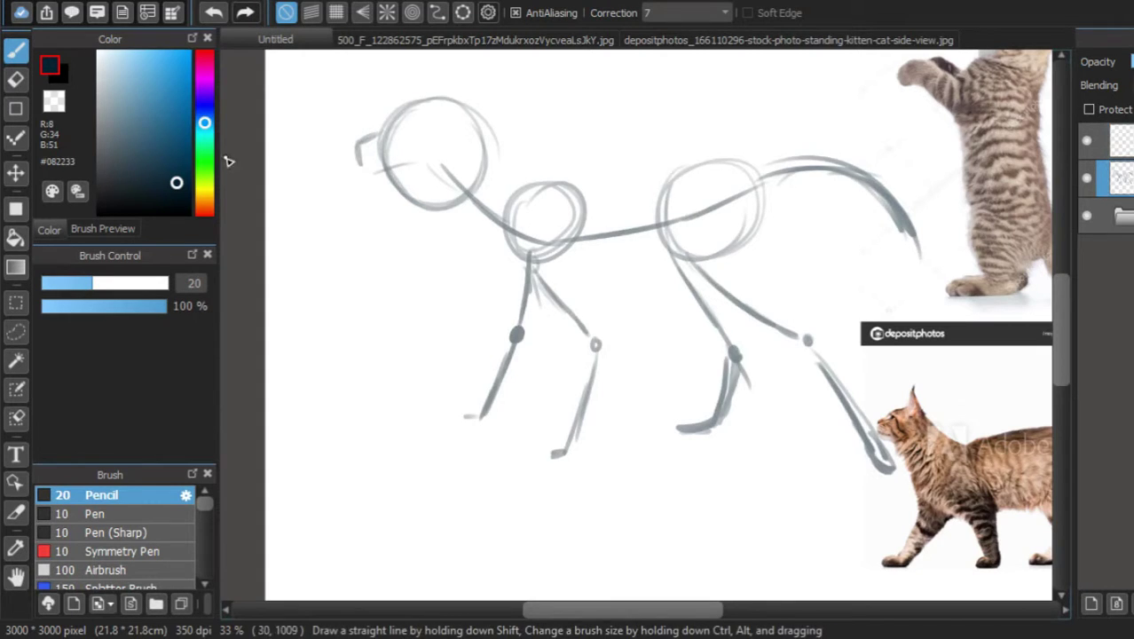
drag(205, 123, 204, 87)
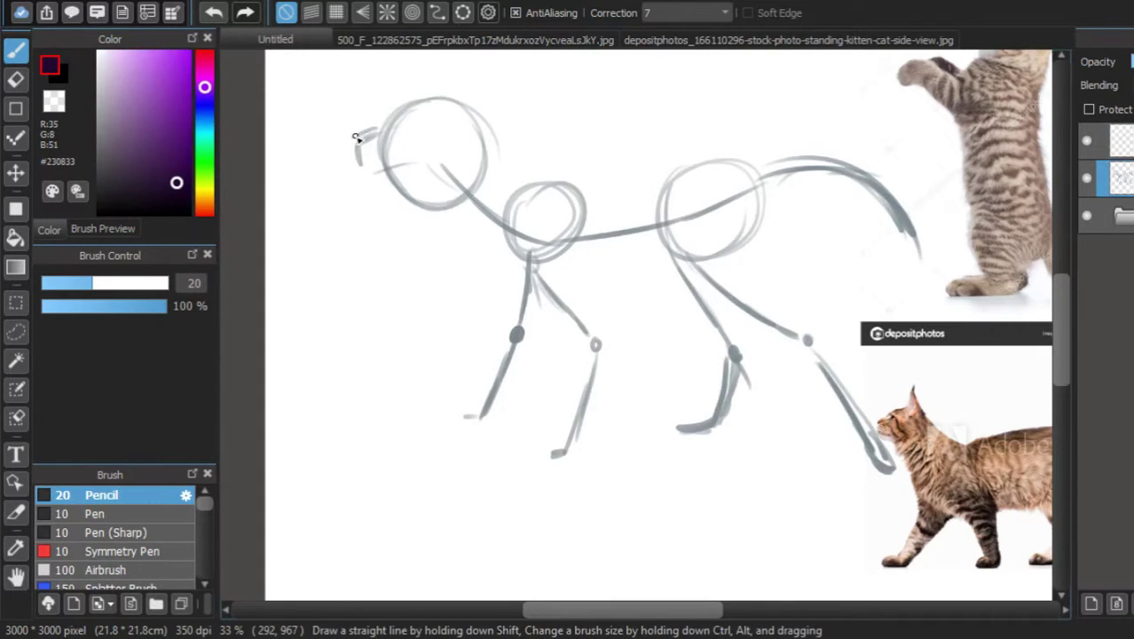
mouse_move(353, 142)
mouse_down()
mouse_move(386, 133)
mouse_move(356, 142)
mouse_move(379, 192)
mouse_move(435, 210)
mouse_move(468, 202)
mouse_up()
drag(460, 161, 472, 197)
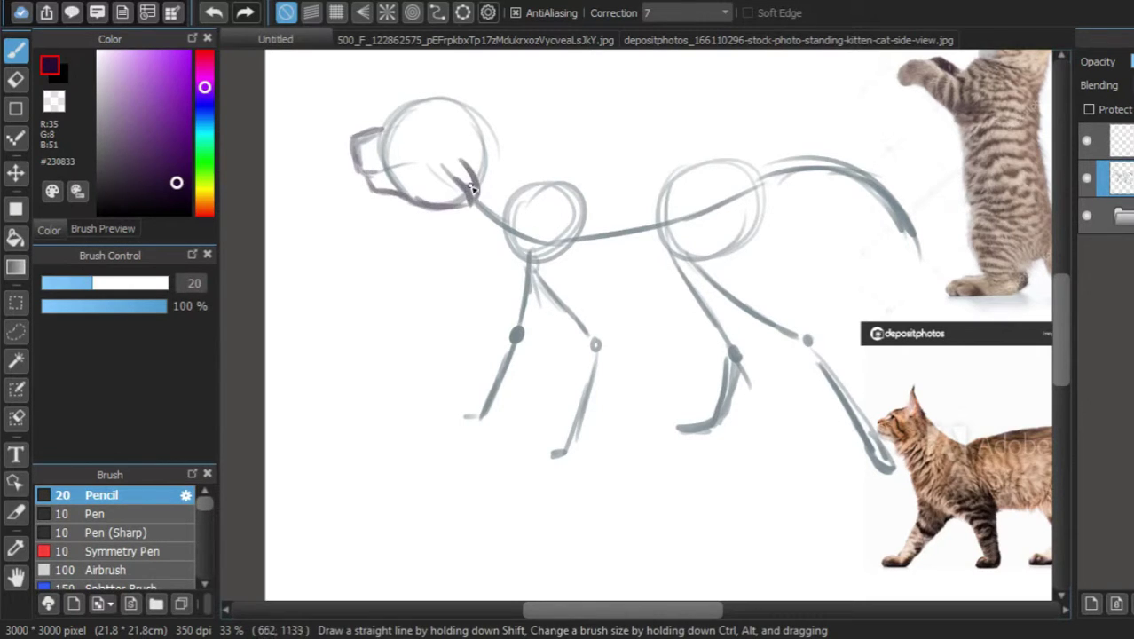
drag(468, 146, 482, 182)
drag(484, 113, 481, 142)
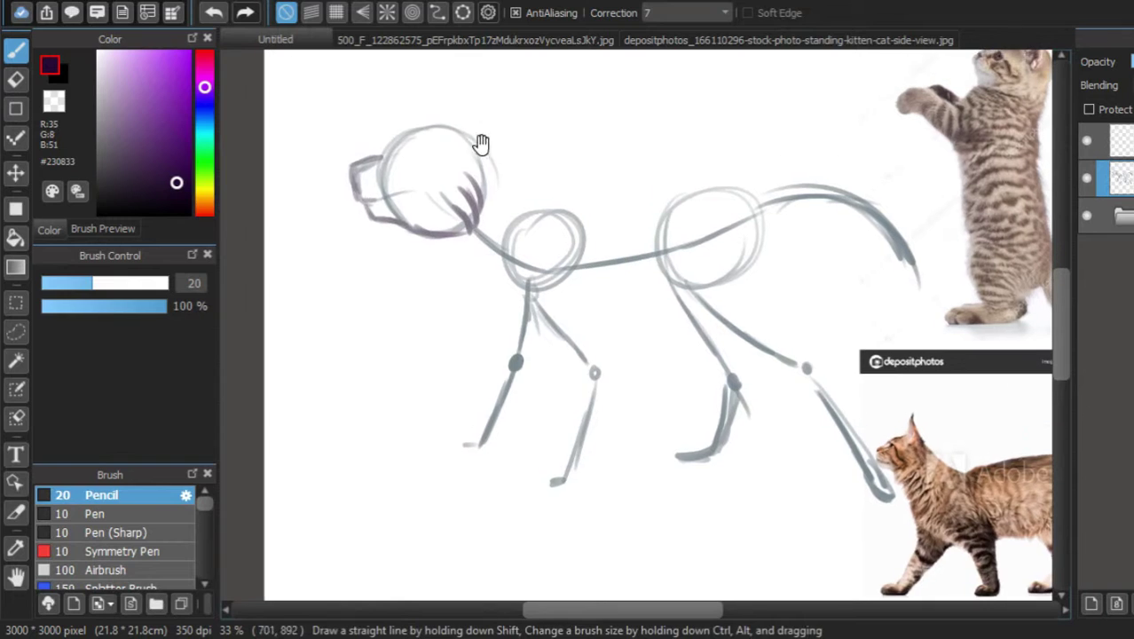
- Draw two pointed ears, a flat forehead and an eye on the head, plus the neck line down to the shoulders
mouse_move(481, 194)
mouse_down()
mouse_move(486, 117)
mouse_move(462, 109)
mouse_move(458, 142)
mouse_move(466, 110)
mouse_up()
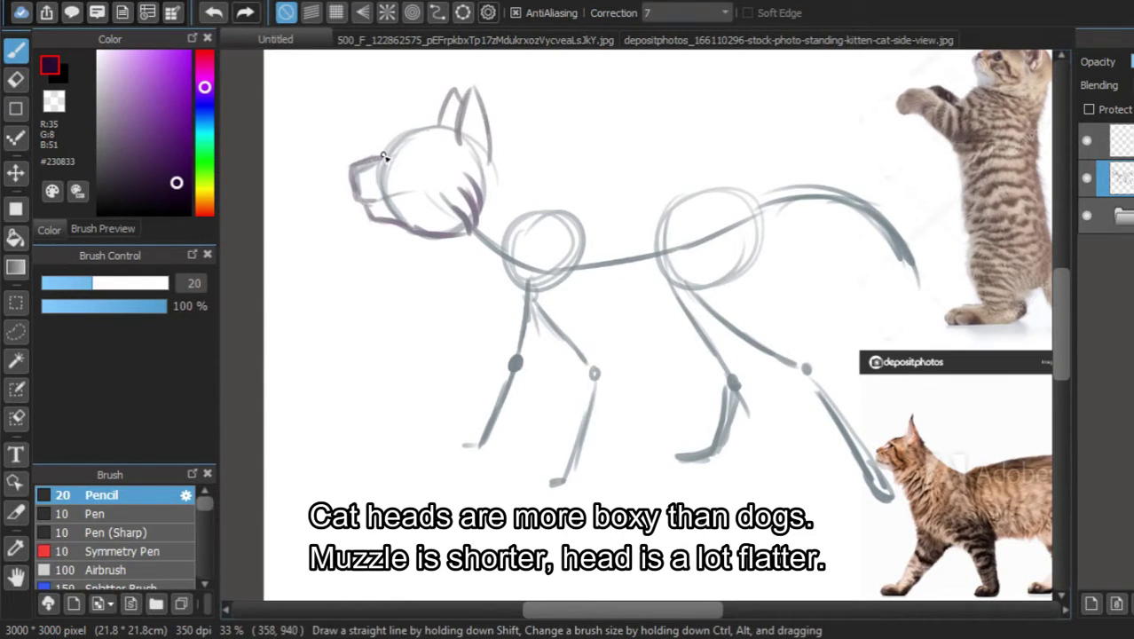
mouse_move(402, 139)
mouse_down()
mouse_move(450, 121)
mouse_move(460, 134)
mouse_up()
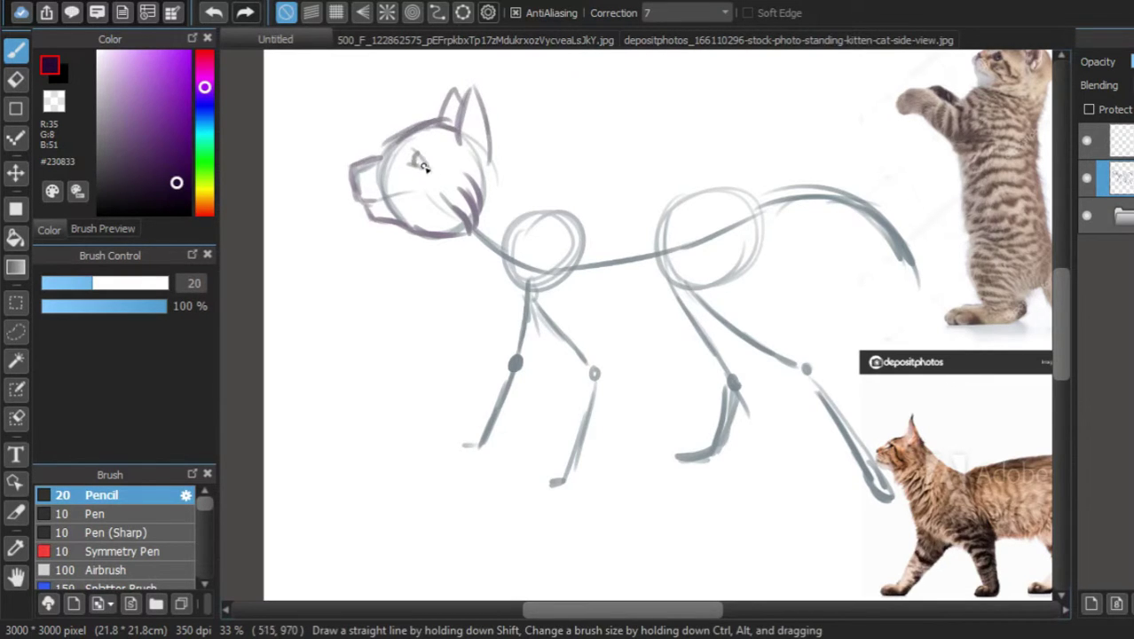
mouse_move(412, 165)
mouse_down()
mouse_move(497, 174)
mouse_move(535, 205)
mouse_move(556, 197)
mouse_move(589, 213)
mouse_up()
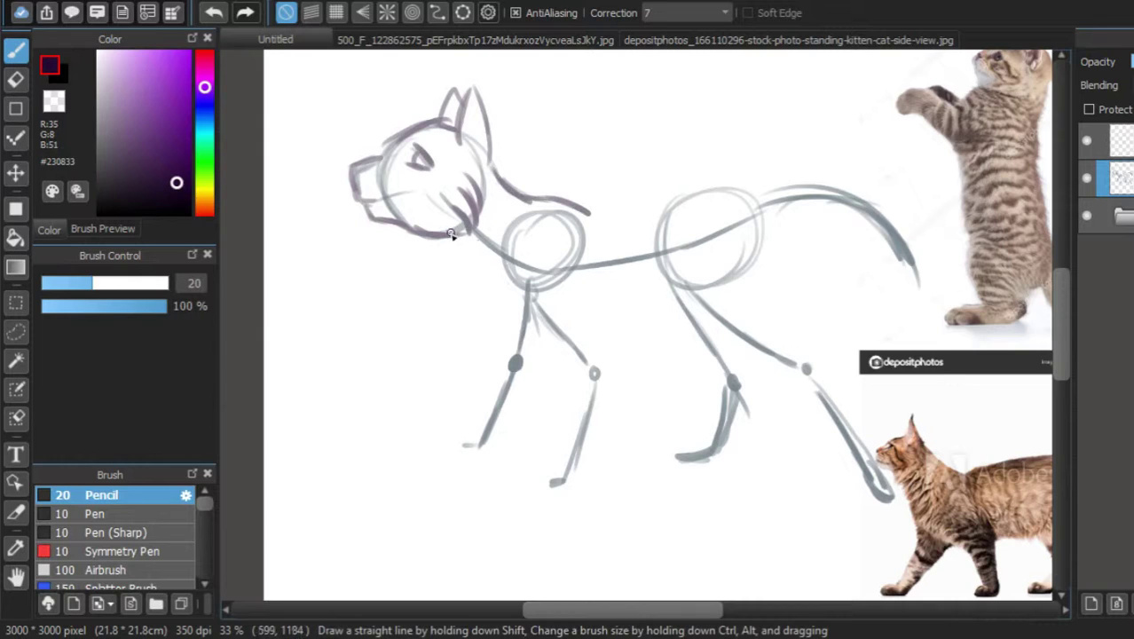
- Outline the chest and both front legs with paws around the stick skeleton
mouse_move(454, 250)
mouse_down()
mouse_move(481, 301)
mouse_move(568, 386)
mouse_move(564, 458)
mouse_move(533, 485)
mouse_move(557, 466)
mouse_move(561, 389)
mouse_up()
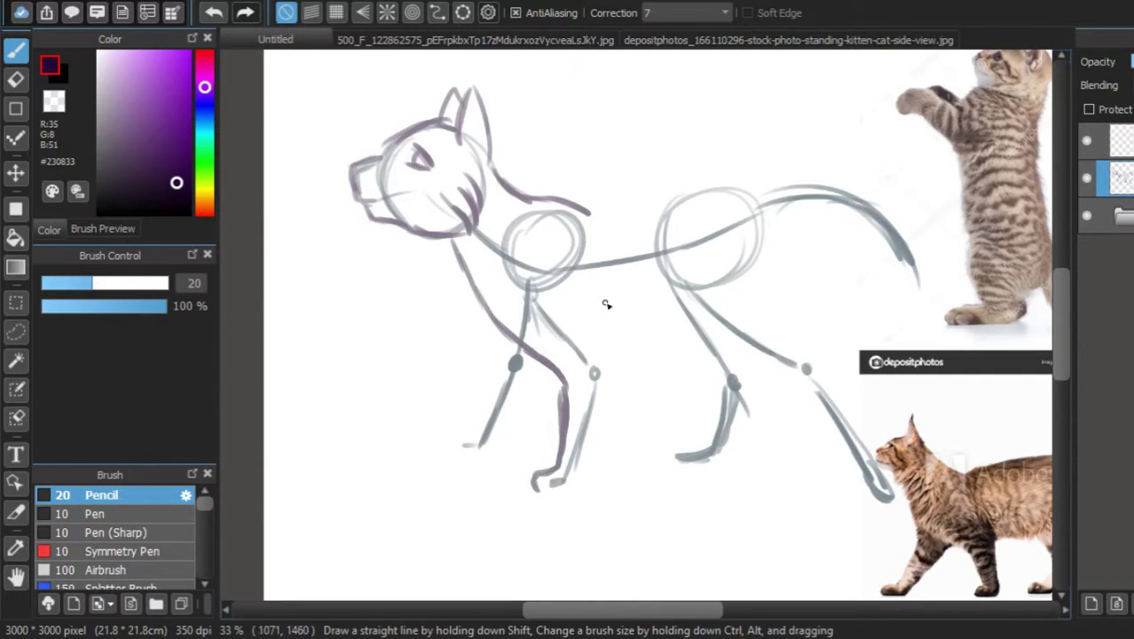
mouse_move(585, 286)
mouse_down()
mouse_move(632, 347)
mouse_move(602, 449)
mouse_move(573, 488)
mouse_move(621, 380)
mouse_move(609, 324)
mouse_up()
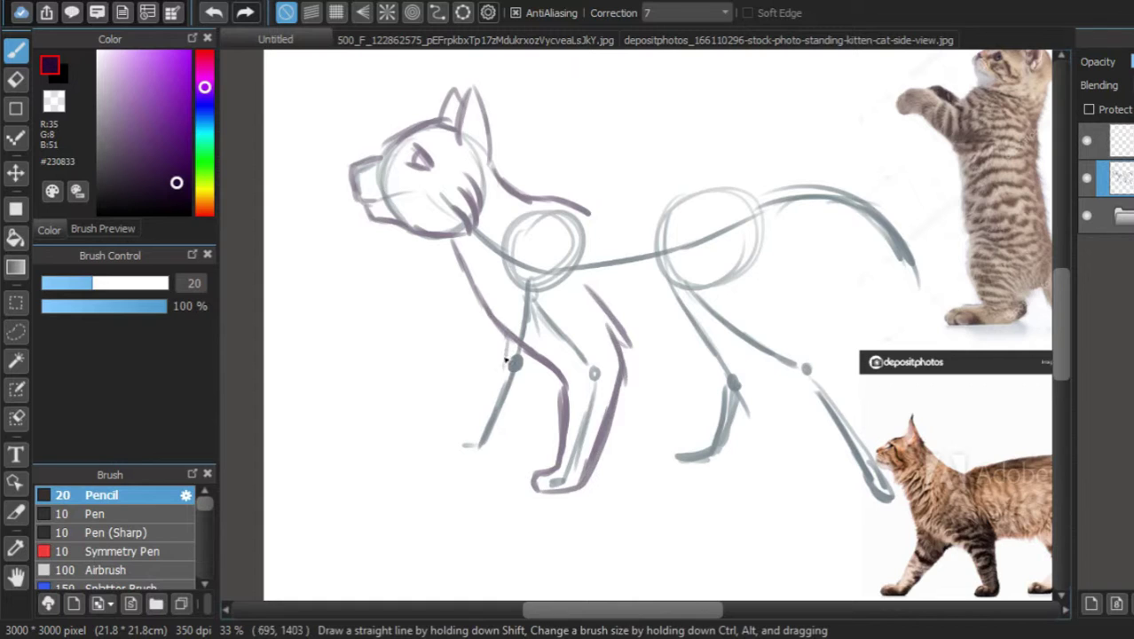
mouse_move(491, 319)
mouse_down()
mouse_move(476, 436)
mouse_move(445, 452)
mouse_move(445, 465)
mouse_move(464, 441)
mouse_move(447, 467)
mouse_move(483, 469)
mouse_move(531, 415)
mouse_up()
drag(552, 376, 510, 442)
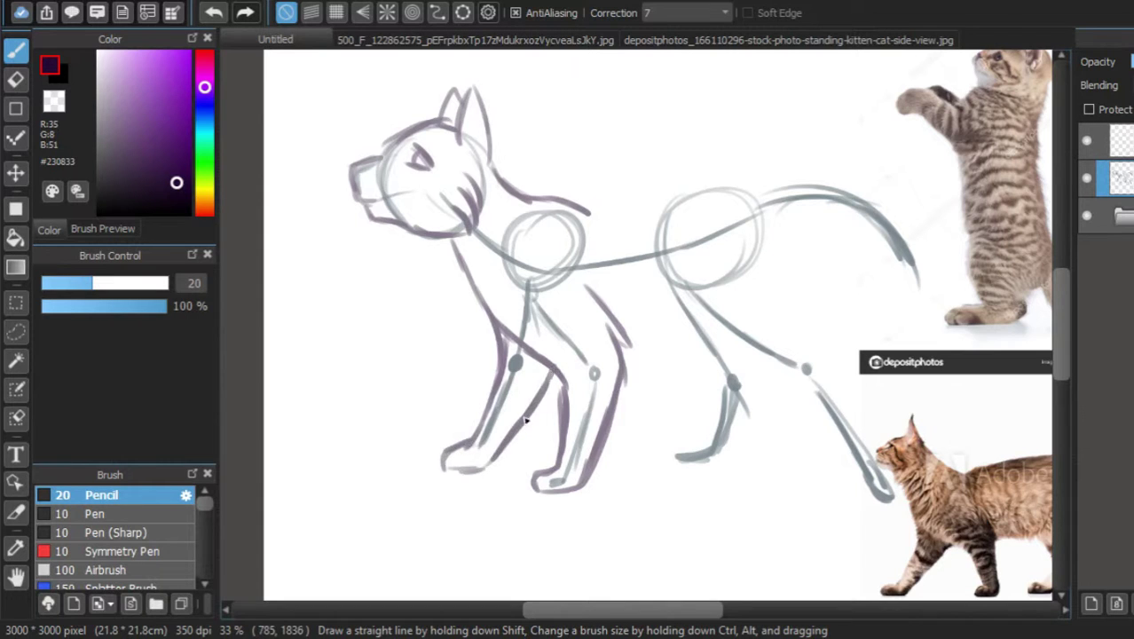
- Outline the front edge of the outstretched hind leg and fade the reference photo folder, keeping the sketch layer active
mouse_move(727, 300)
mouse_down()
mouse_move(674, 296)
mouse_move(544, 239)
mouse_move(551, 298)
mouse_move(637, 344)
mouse_move(756, 482)
mouse_up()
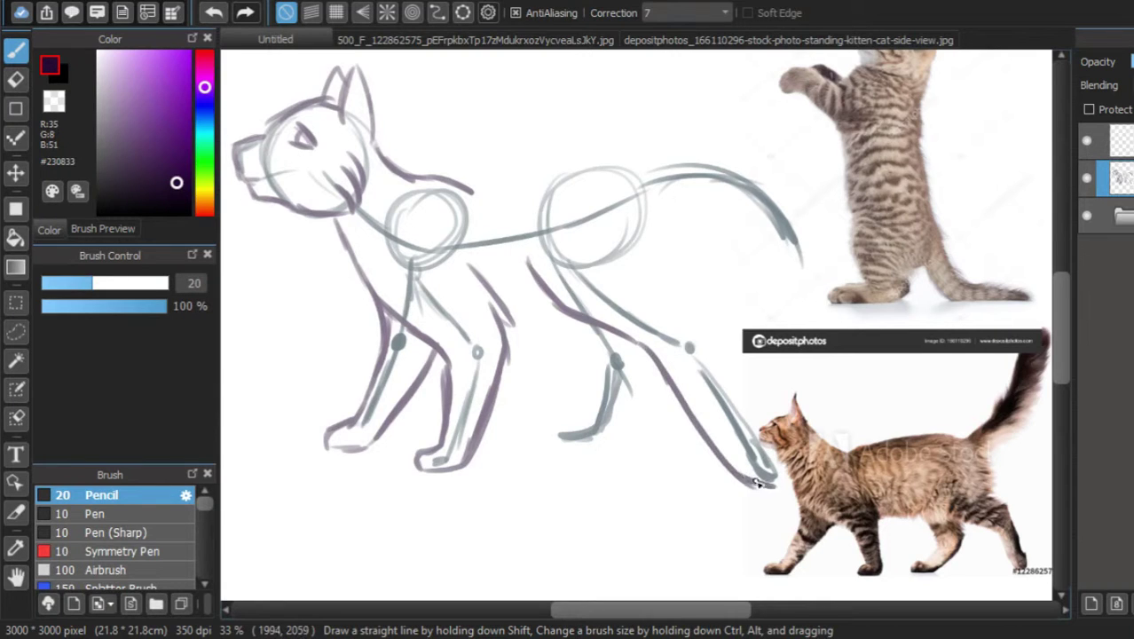
click(1120, 216)
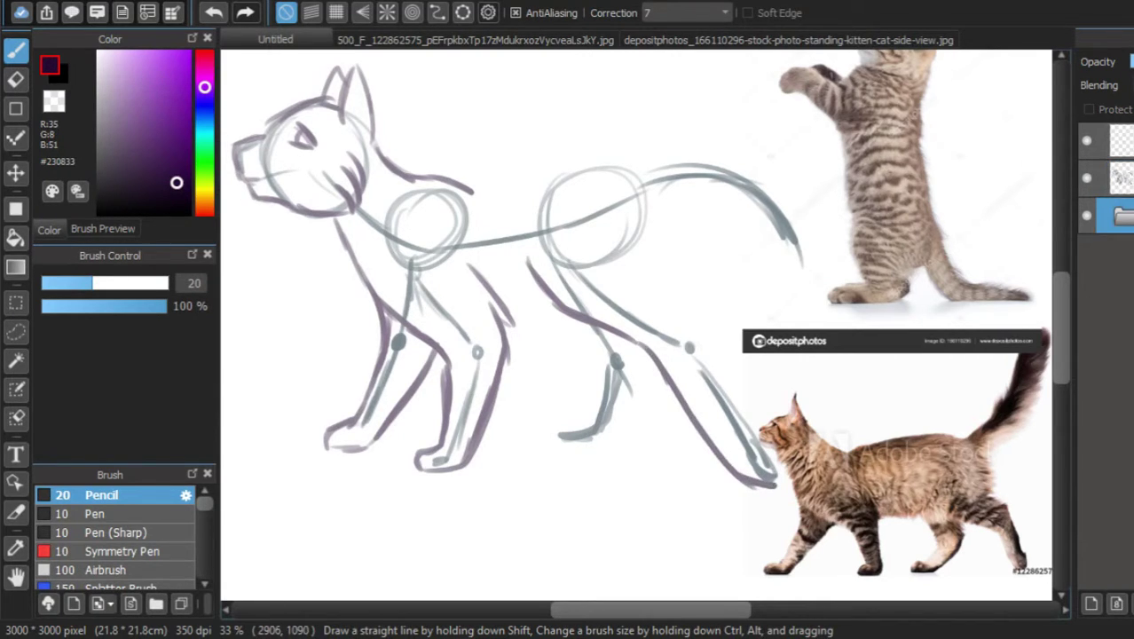
click(1114, 178)
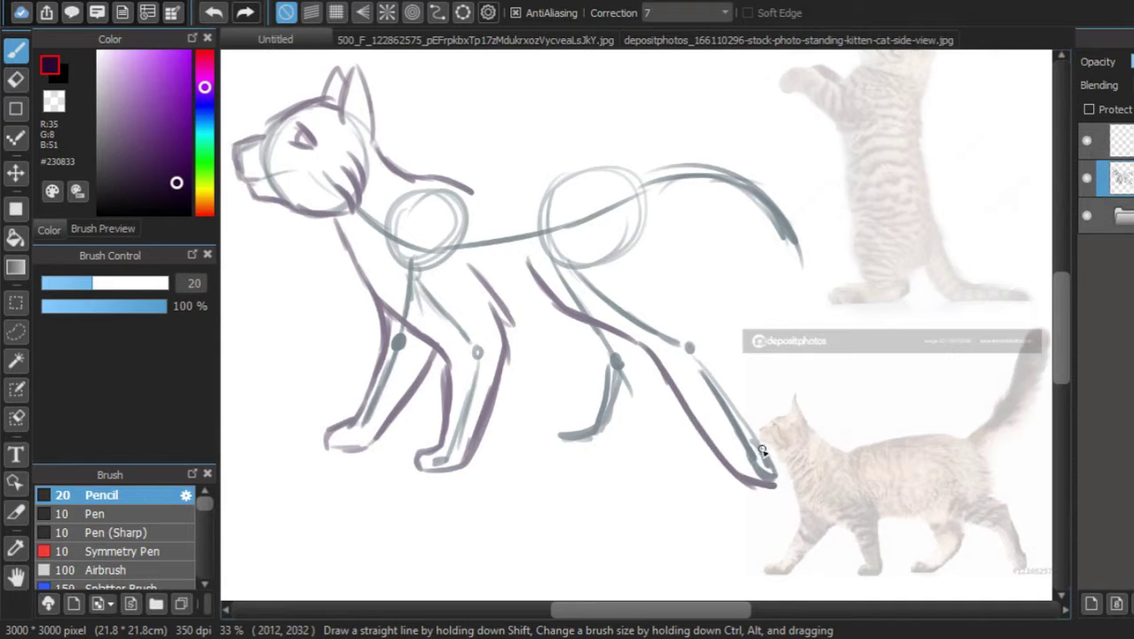
- Outline the rump, rear edge and paw of the outstretched hind leg
drag(756, 439, 771, 475)
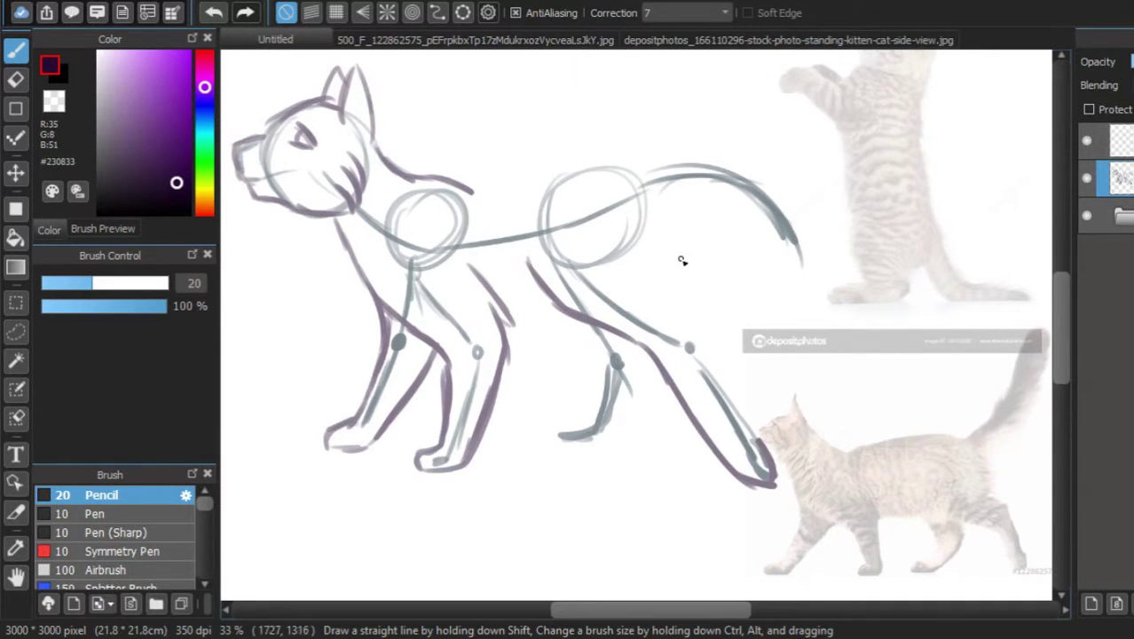
drag(654, 191, 675, 250)
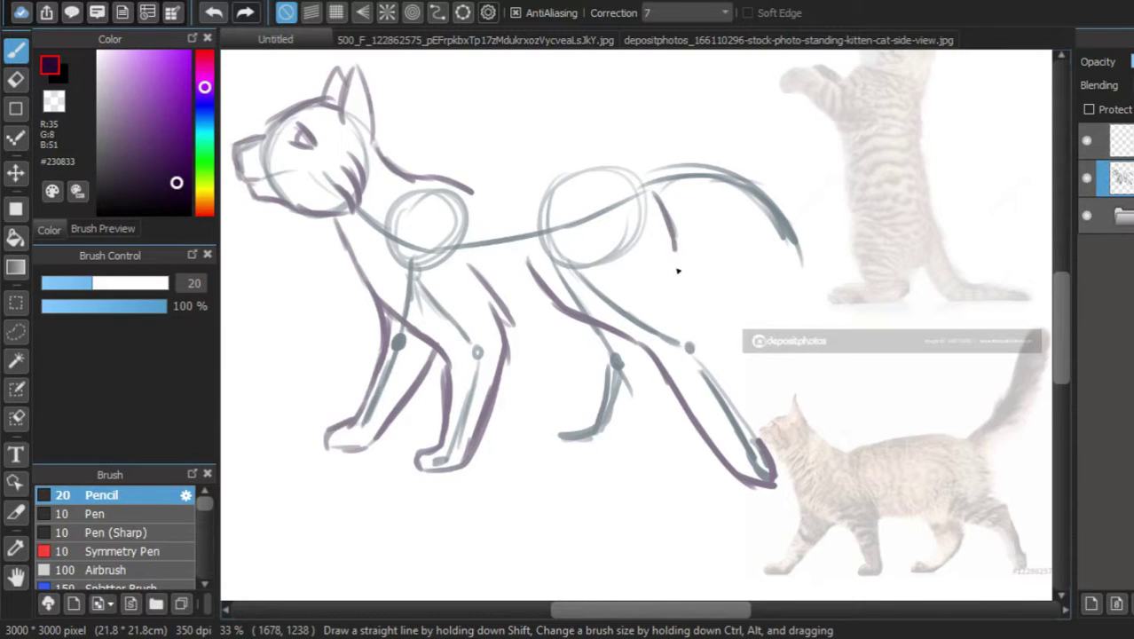
drag(686, 304, 715, 333)
key(ctrl+z)
key(ctrl+z)
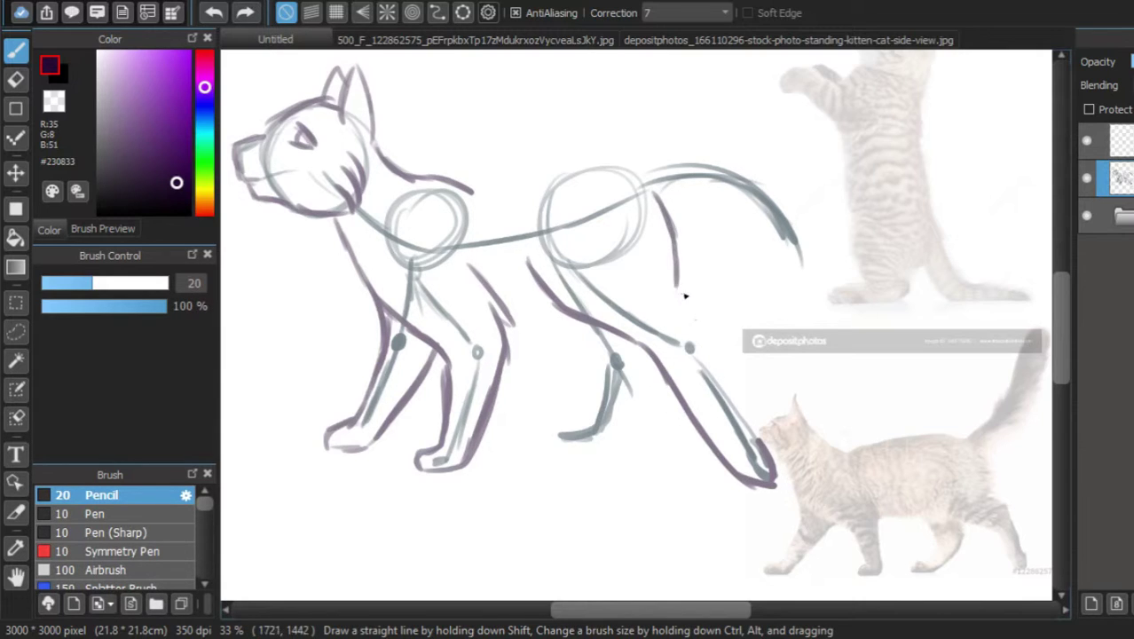
mouse_move(679, 285)
mouse_down()
mouse_move(717, 334)
mouse_move(752, 424)
mouse_up()
drag(736, 384, 761, 435)
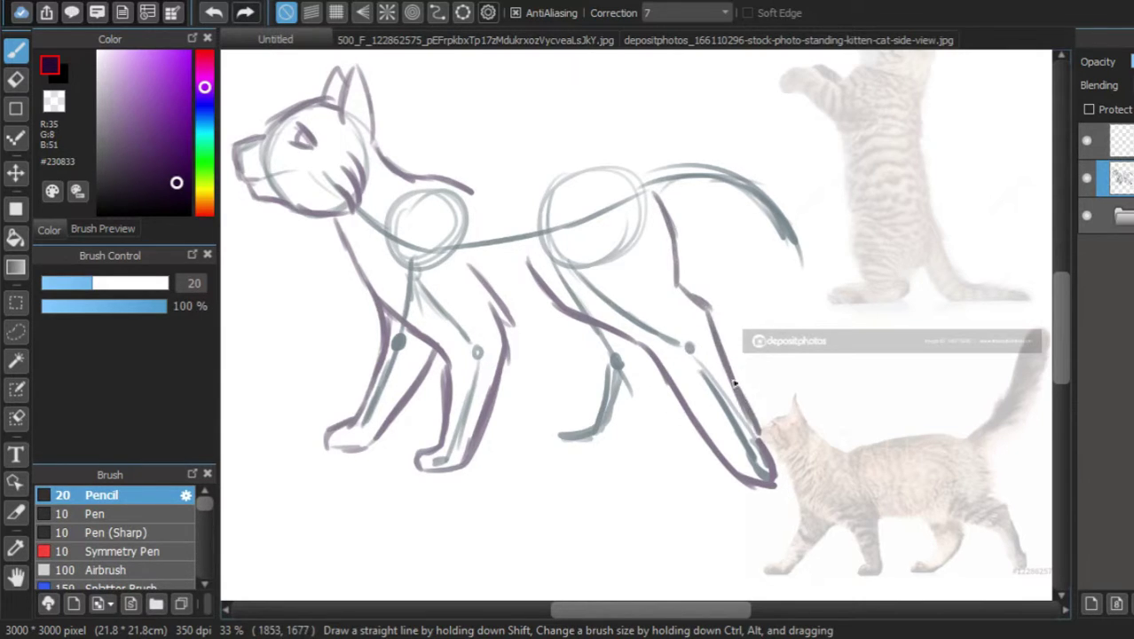
drag(716, 320, 731, 366)
mouse_move(696, 291)
mouse_down()
mouse_move(717, 323)
mouse_move(661, 206)
mouse_move(692, 248)
mouse_move(679, 280)
mouse_up()
- Draw the back line over the hips and outline the belly and the forward hind leg with its paw
mouse_move(476, 186)
mouse_down()
mouse_move(532, 167)
mouse_move(648, 178)
mouse_move(629, 218)
mouse_up()
mouse_move(516, 320)
mouse_down()
mouse_move(548, 304)
mouse_move(594, 381)
mouse_move(591, 407)
mouse_move(551, 427)
mouse_move(625, 427)
mouse_move(640, 342)
mouse_move(703, 438)
mouse_move(760, 469)
mouse_move(731, 352)
mouse_move(755, 509)
mouse_move(778, 451)
mouse_move(731, 459)
mouse_up()
- Erase the lower part of the outstretched hind leg and redraw it shorter with a rounded paw
key(e)
click(120, 284)
click(15, 48)
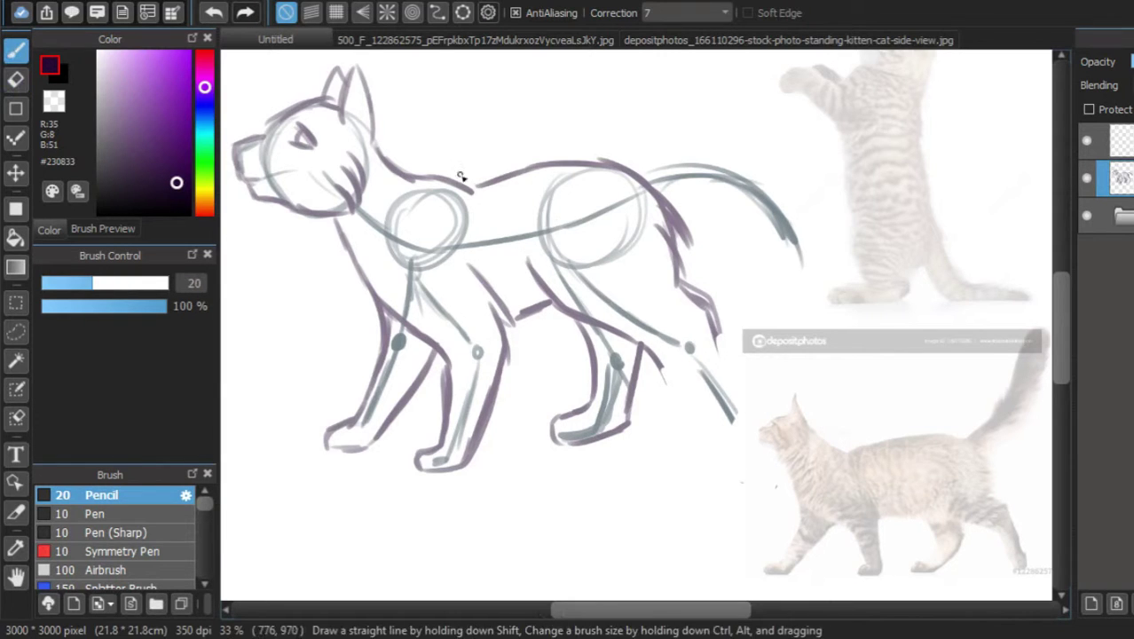
mouse_move(657, 353)
mouse_down()
mouse_move(737, 439)
mouse_move(766, 435)
mouse_move(719, 338)
mouse_move(763, 421)
mouse_up()
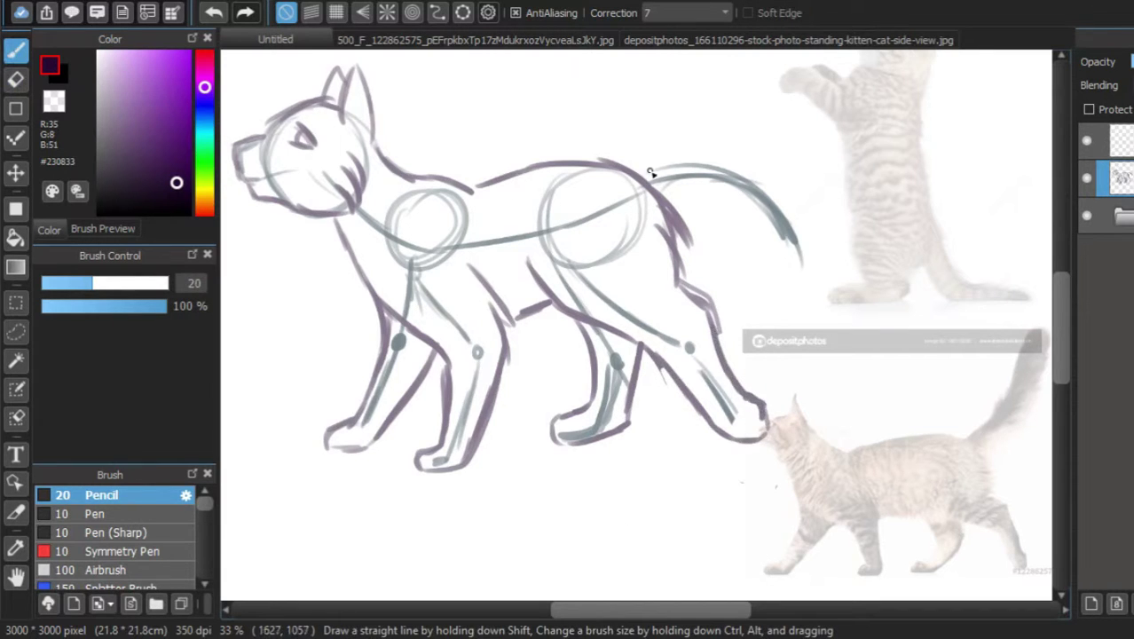
- Outline a large bushy tail rising from the rump to a pointed tip
drag(607, 160, 689, 170)
scroll(698, 170, up, 4)
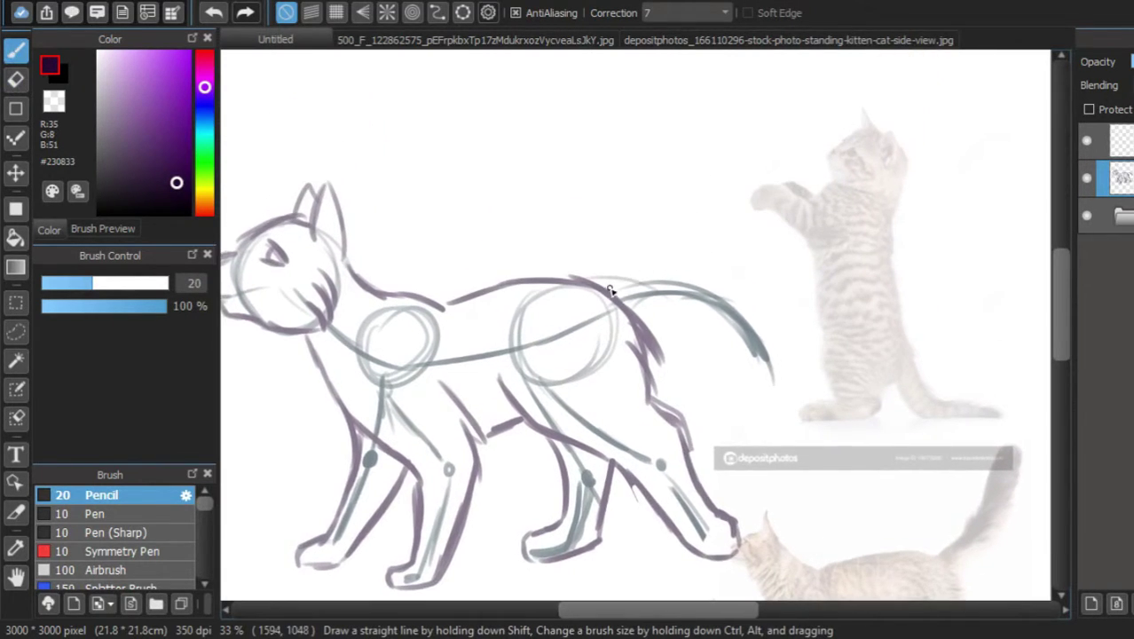
drag(614, 289, 674, 126)
mouse_move(660, 177)
mouse_down()
mouse_move(679, 71)
mouse_move(653, 240)
mouse_up()
mouse_move(679, 69)
mouse_down()
mouse_move(717, 194)
mouse_move(722, 279)
mouse_move(668, 348)
mouse_move(705, 300)
mouse_up()
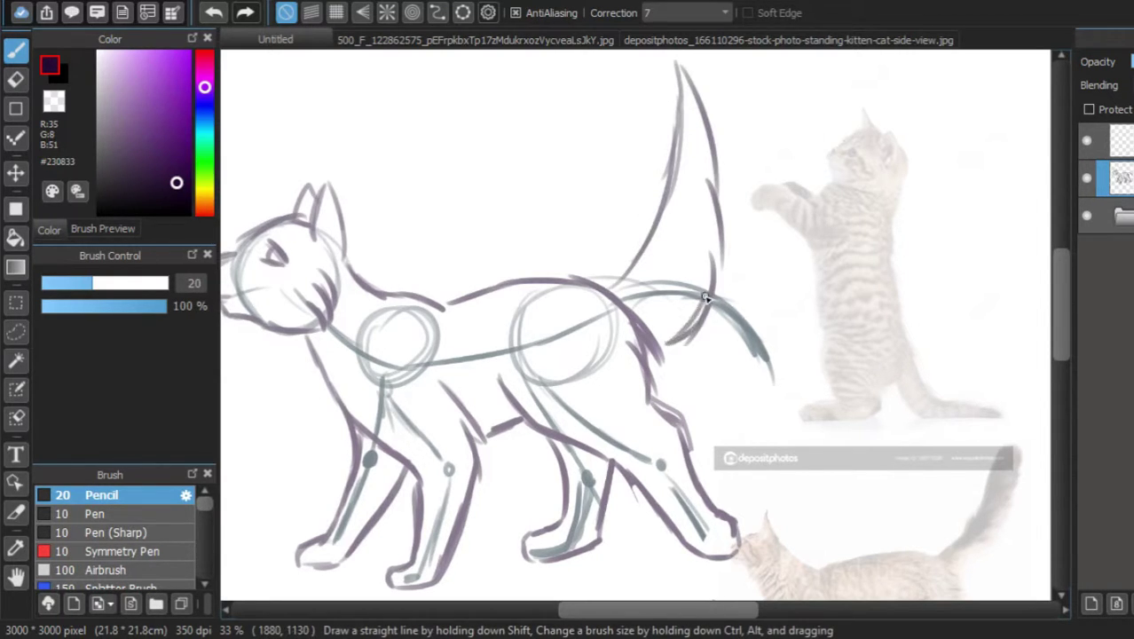
- Finish the bushy tail's rear edge with overlapping curved strokes running down toward the rump
drag(700, 223, 698, 324)
mouse_move(711, 178)
mouse_down()
mouse_move(720, 279)
mouse_move(708, 301)
mouse_move(737, 244)
mouse_move(759, 251)
mouse_up()
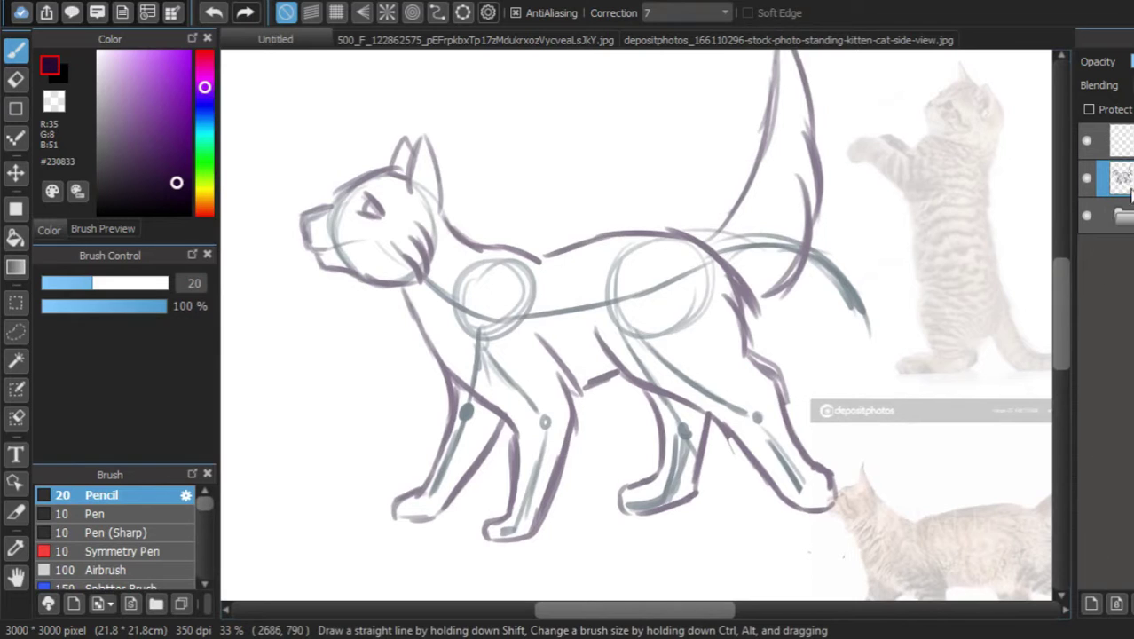
- Activate the empty layer above the cat sketch and set the brush colour to pure red (#FF0000)
click(1123, 135)
mouse_move(206, 69)
mouse_down()
mouse_move(206, 43)
mouse_move(196, 51)
mouse_up()
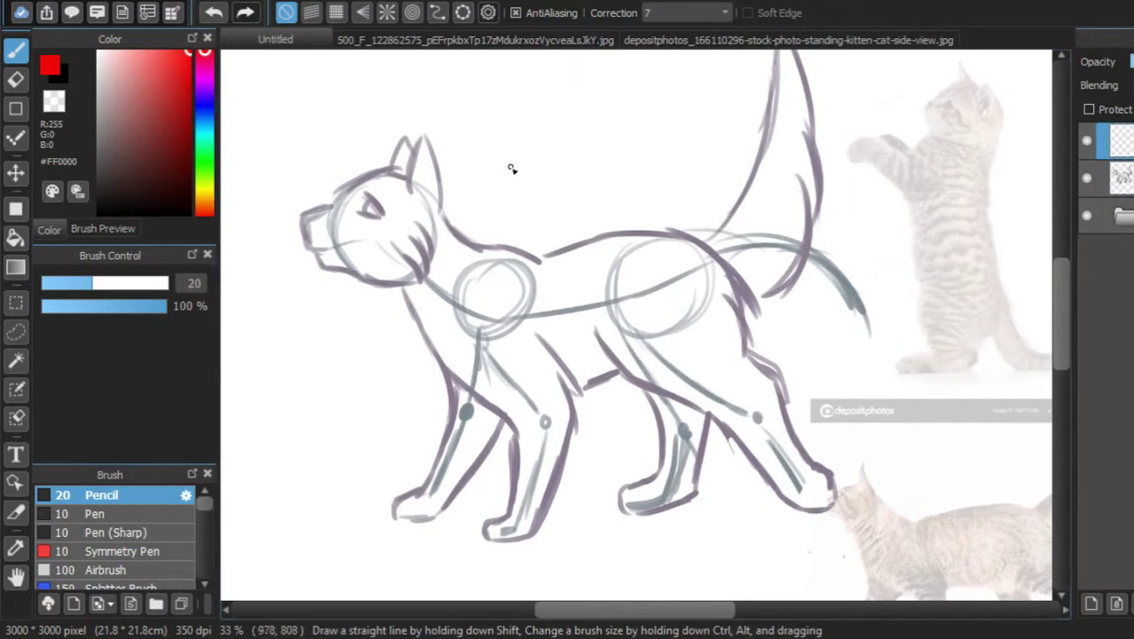
mouse_move(512, 147)
mouse_down()
mouse_move(512, 222)
mouse_move(538, 205)
mouse_up()
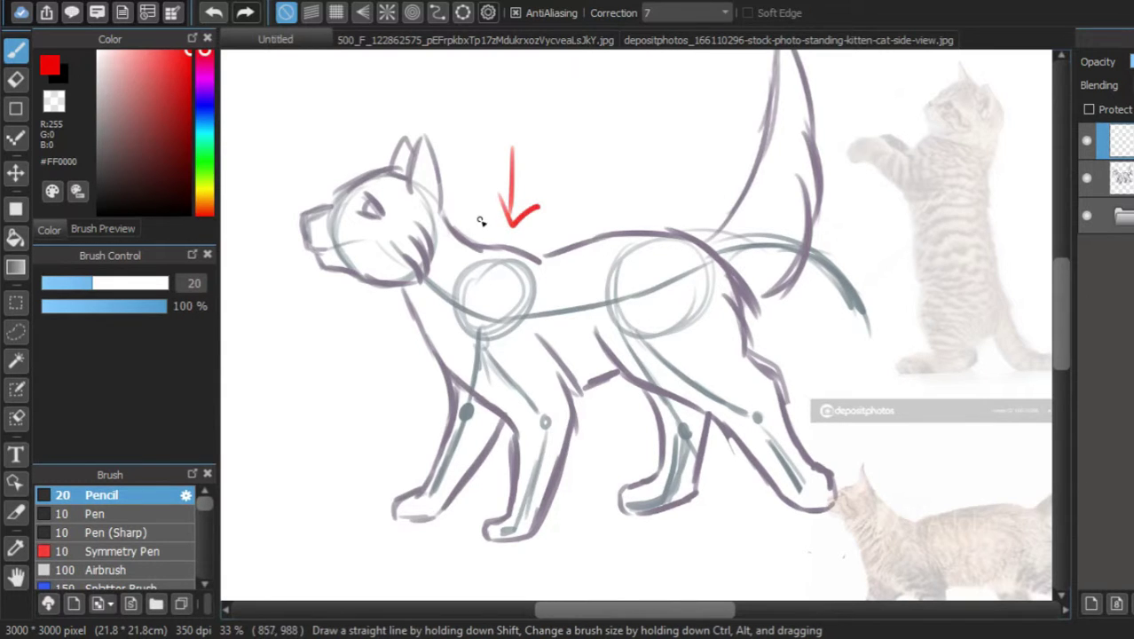
key(ctrl+z)
key(ctrl+z)
- Draw red curved arrows following the shoulder dip, the arched back, the chest and the belly
mouse_move(471, 225)
mouse_down()
mouse_move(524, 240)
mouse_move(679, 199)
mouse_move(663, 207)
mouse_up()
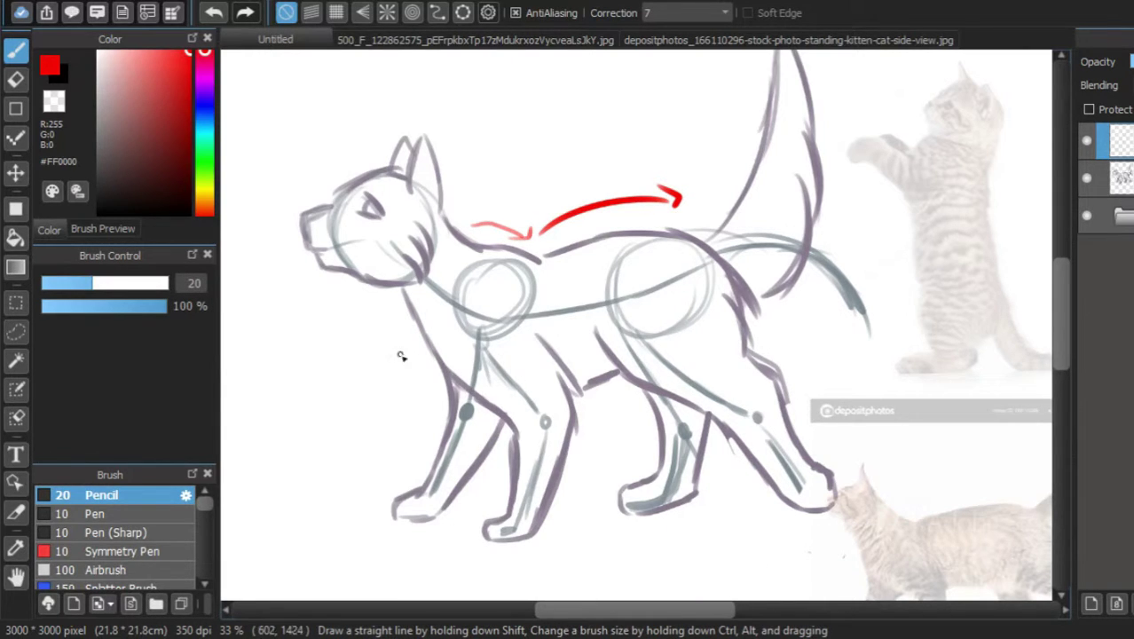
mouse_move(390, 307)
mouse_down()
mouse_move(420, 373)
mouse_move(433, 374)
mouse_up()
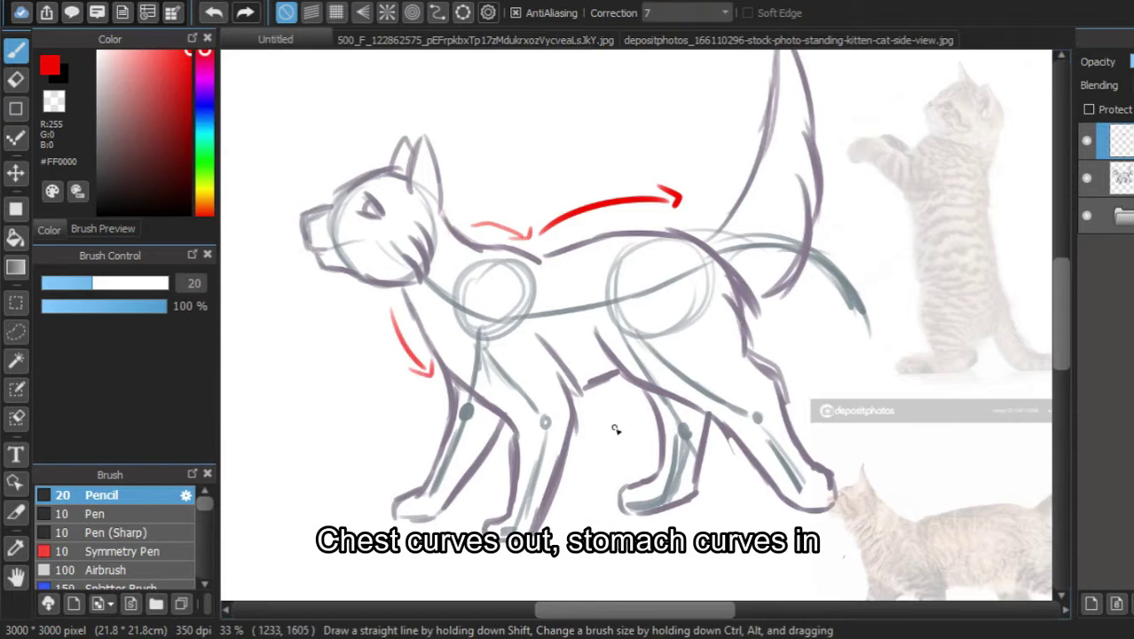
mouse_move(588, 415)
mouse_down()
mouse_move(627, 396)
mouse_move(632, 411)
mouse_up()
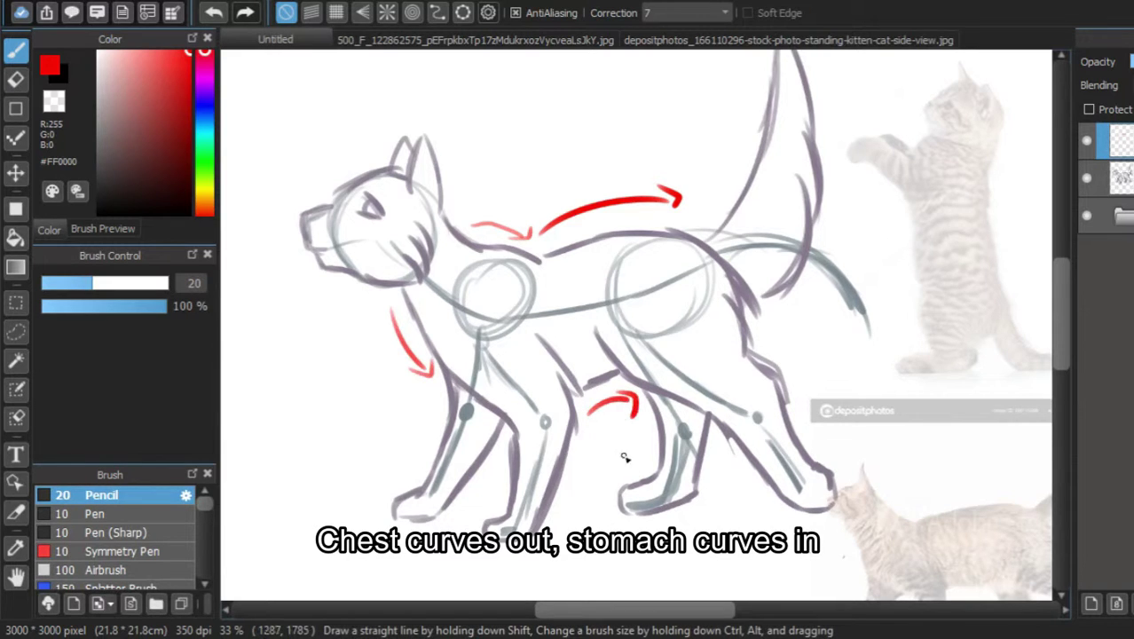
- On a new layer, outline the torso as a red bean shape and write "Bean!" inside it
click(1092, 604)
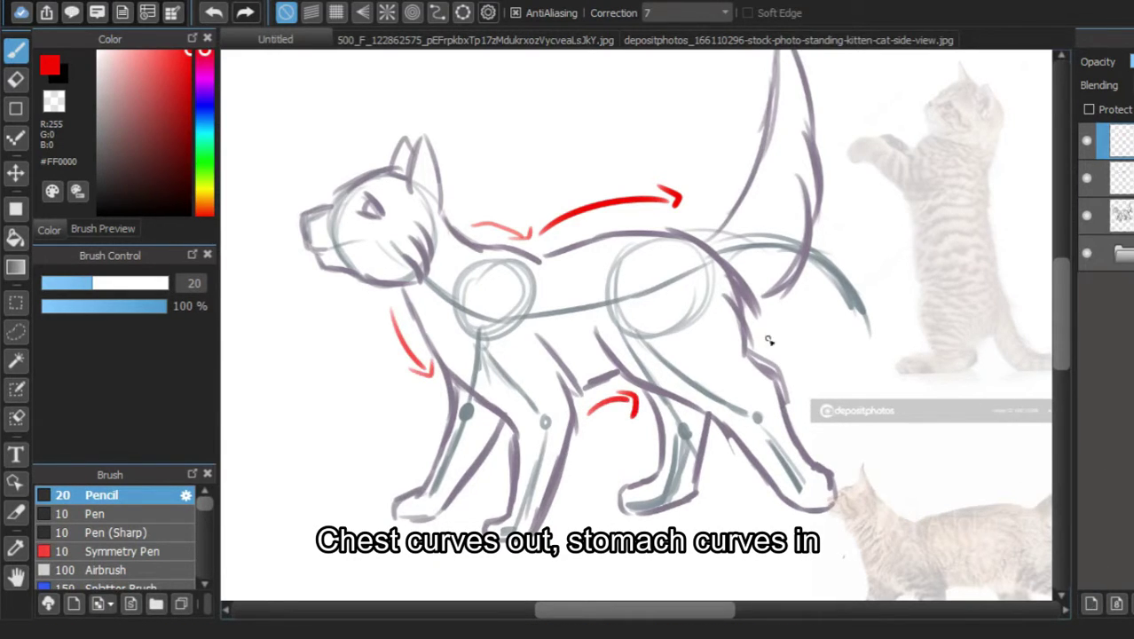
mouse_move(488, 260)
mouse_down()
mouse_move(446, 302)
mouse_move(455, 366)
mouse_move(540, 389)
mouse_up()
mouse_move(568, 377)
mouse_down()
mouse_move(487, 382)
mouse_move(453, 317)
mouse_move(500, 255)
mouse_move(557, 264)
mouse_move(663, 255)
mouse_move(707, 285)
mouse_move(699, 349)
mouse_move(574, 380)
mouse_move(564, 376)
mouse_move(697, 338)
mouse_move(722, 288)
mouse_move(572, 256)
mouse_up()
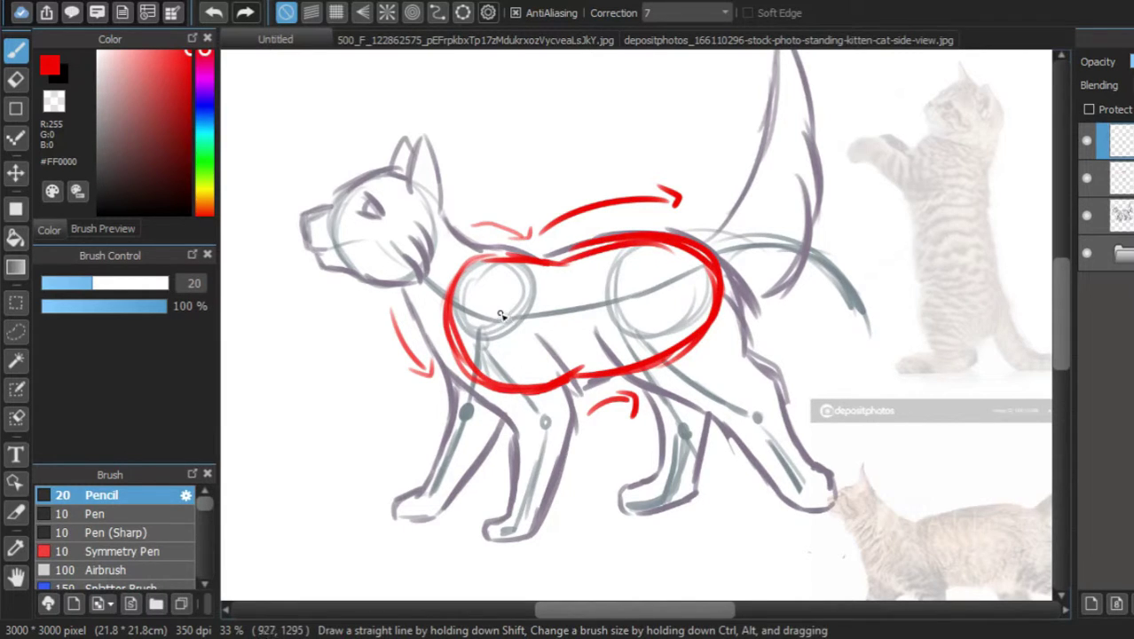
mouse_move(501, 312)
mouse_down()
mouse_move(540, 332)
mouse_move(517, 350)
mouse_move(551, 322)
mouse_move(566, 336)
mouse_move(587, 317)
mouse_move(590, 329)
mouse_move(596, 309)
mouse_move(627, 322)
mouse_up()
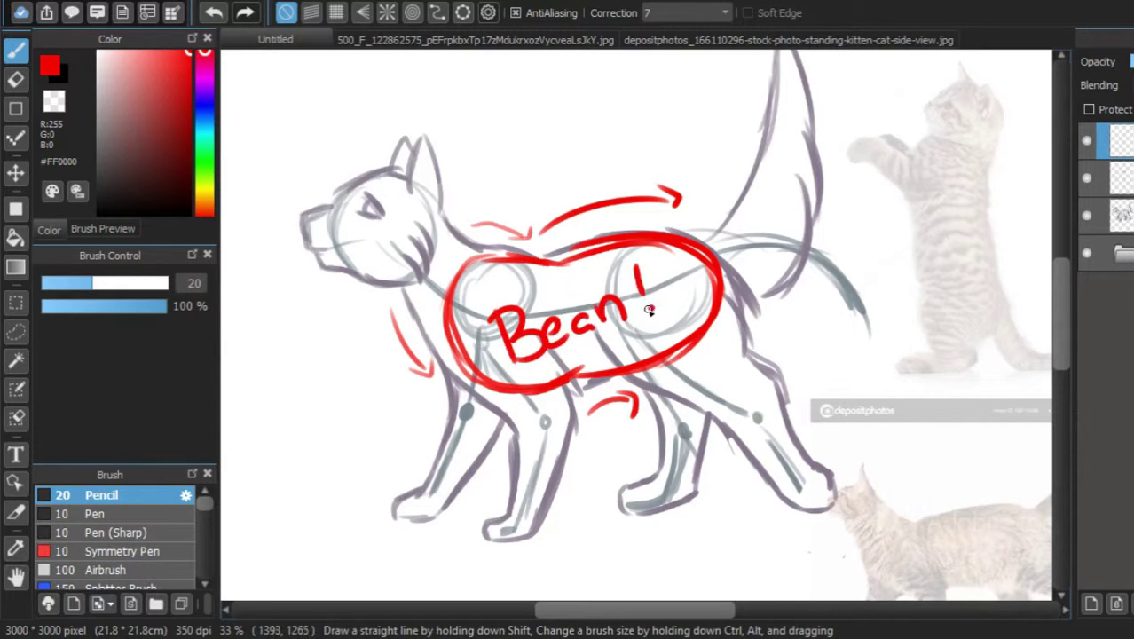
- Hide the bean layer and, on a new layer, build both front legs from red ovals ending in flattened paw ovals
click(1088, 142)
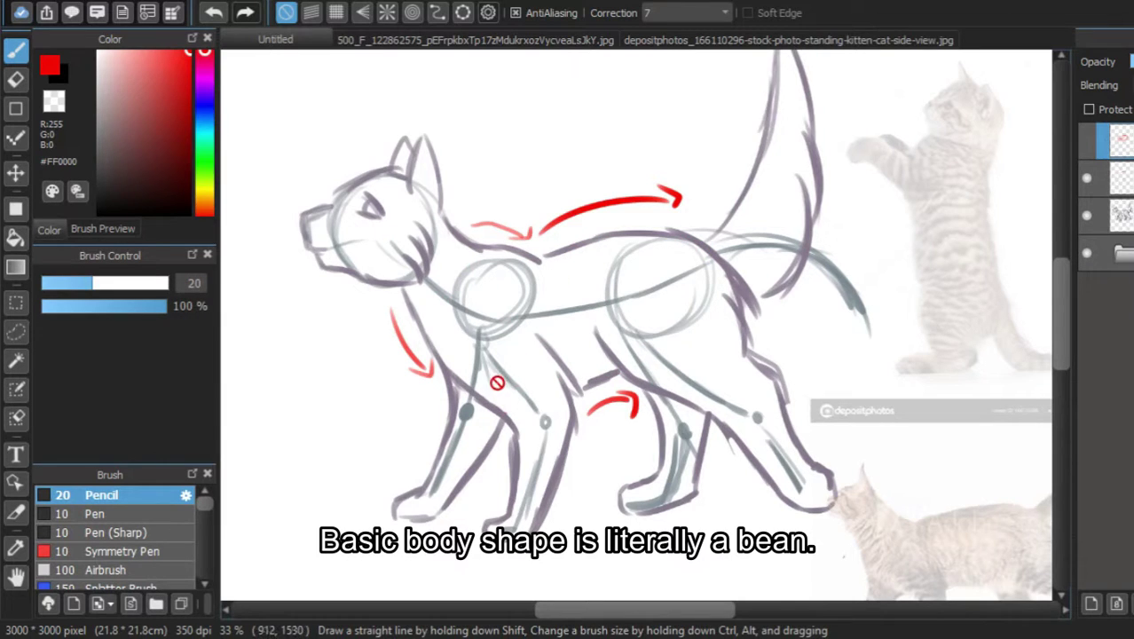
click(1092, 604)
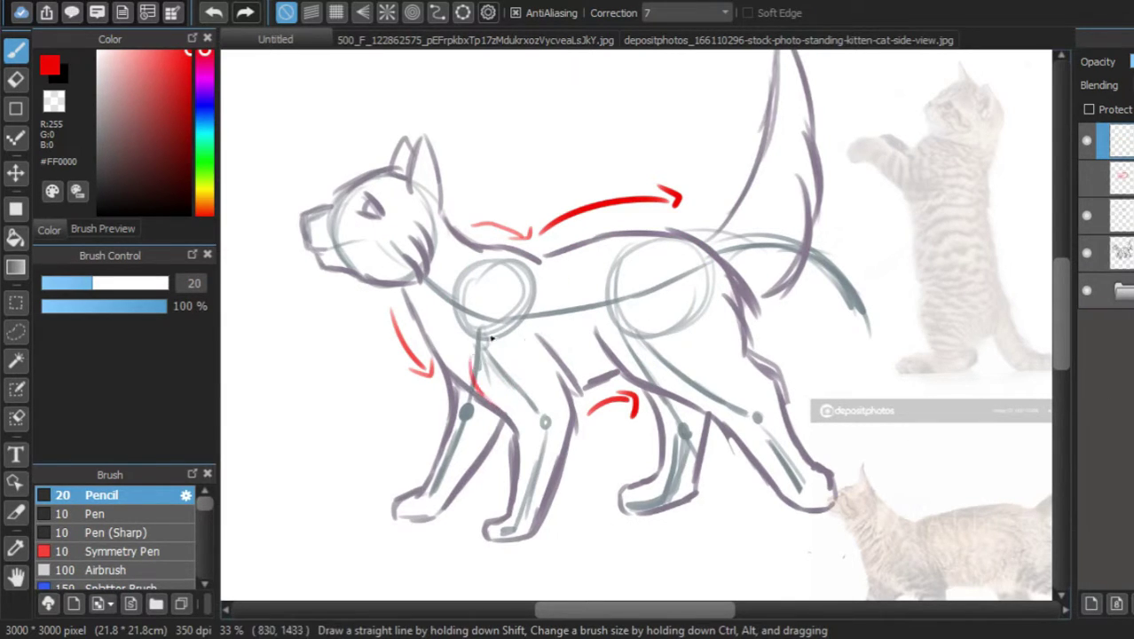
mouse_move(490, 338)
mouse_down()
mouse_move(550, 375)
mouse_move(564, 417)
mouse_move(471, 362)
mouse_move(486, 335)
mouse_up()
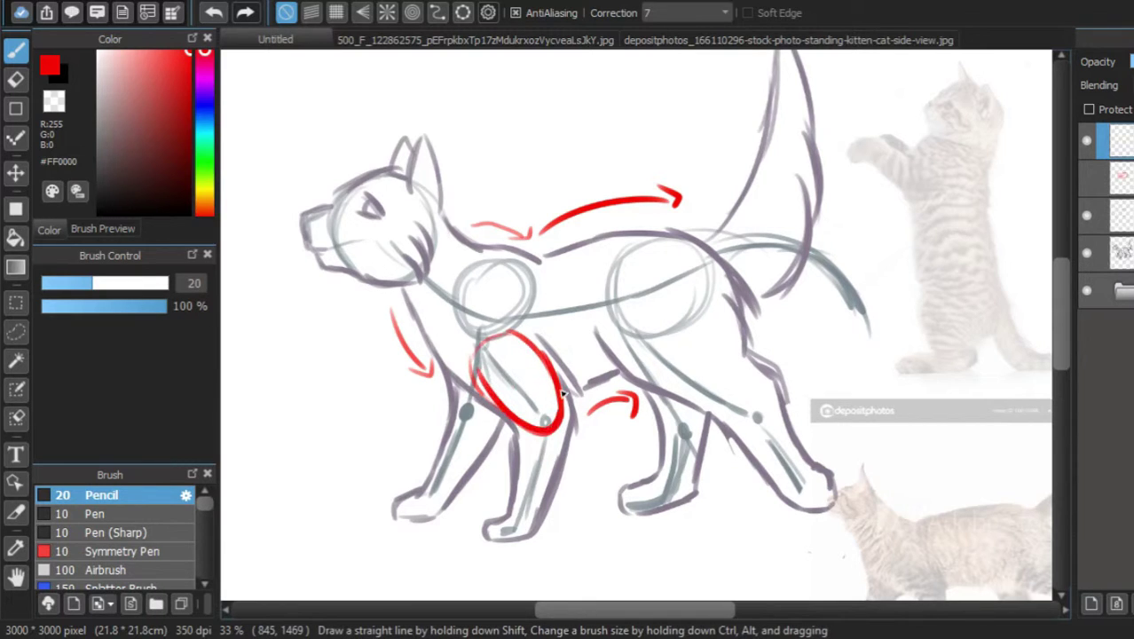
mouse_move(562, 393)
mouse_down()
mouse_move(484, 346)
mouse_move(515, 421)
mouse_move(520, 510)
mouse_up()
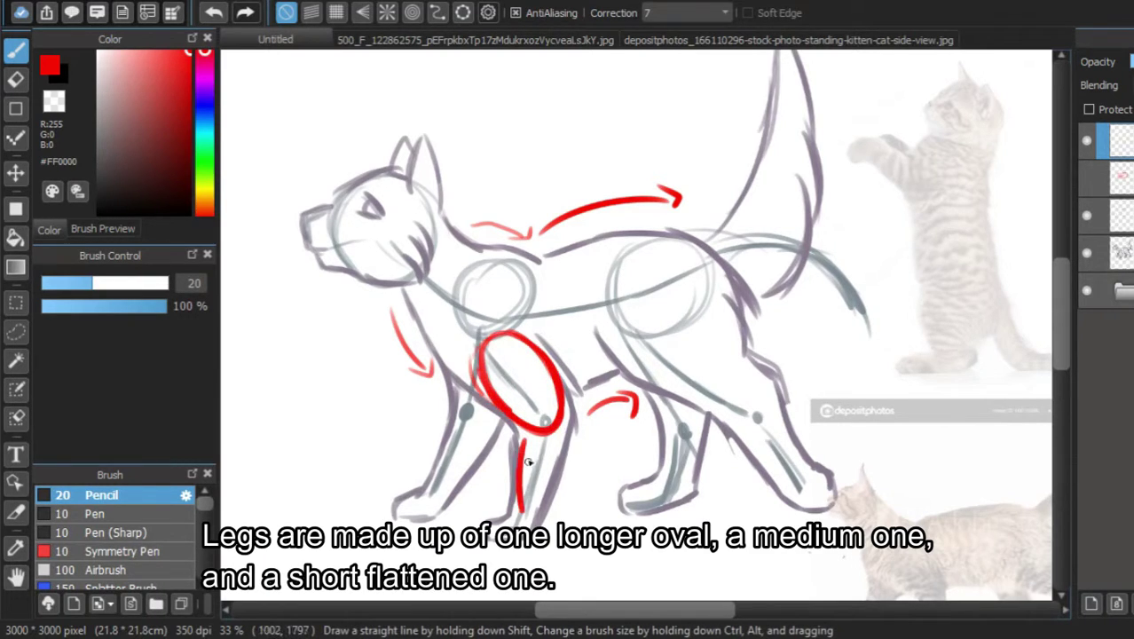
mouse_move(528, 462)
mouse_down()
mouse_move(534, 516)
mouse_move(558, 441)
mouse_move(525, 475)
mouse_move(531, 513)
mouse_up()
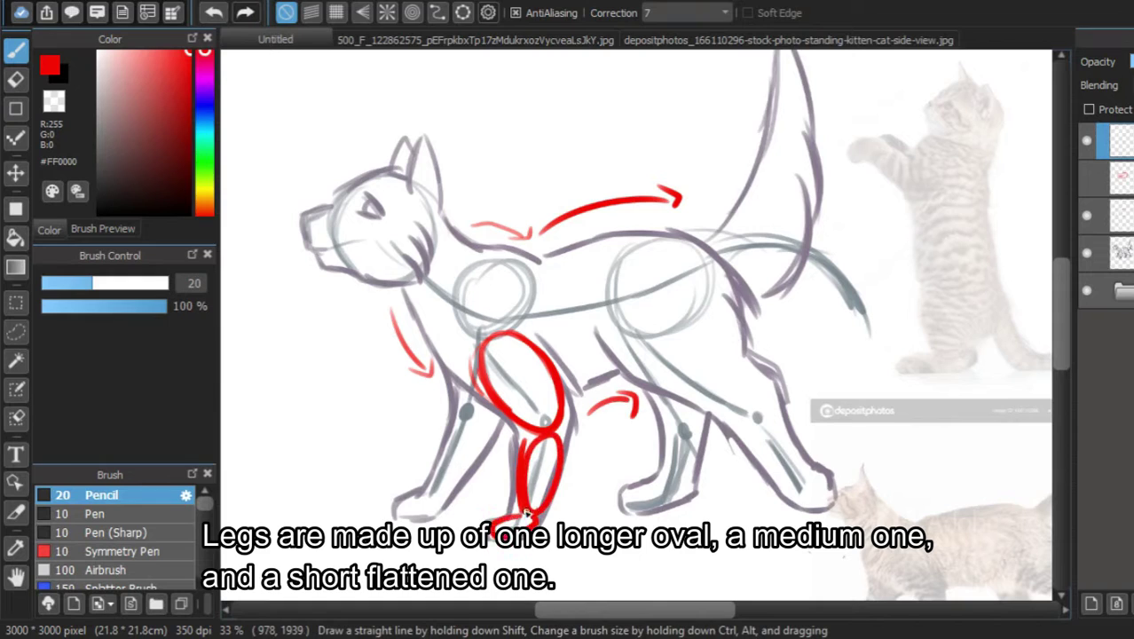
mouse_move(467, 353)
mouse_down()
mouse_move(455, 387)
mouse_move(499, 403)
mouse_move(473, 349)
mouse_move(455, 415)
mouse_move(481, 426)
mouse_move(453, 435)
mouse_move(446, 503)
mouse_move(454, 449)
mouse_move(436, 496)
mouse_move(424, 492)
mouse_move(411, 517)
mouse_move(446, 489)
mouse_up()
- Build both hind legs from red ovals: a large thigh, a medium lower leg and a small flattened paw
mouse_move(617, 306)
mouse_down()
mouse_move(670, 383)
mouse_move(763, 353)
mouse_move(661, 280)
mouse_move(642, 348)
mouse_move(672, 284)
mouse_up()
key(ctrl+z)
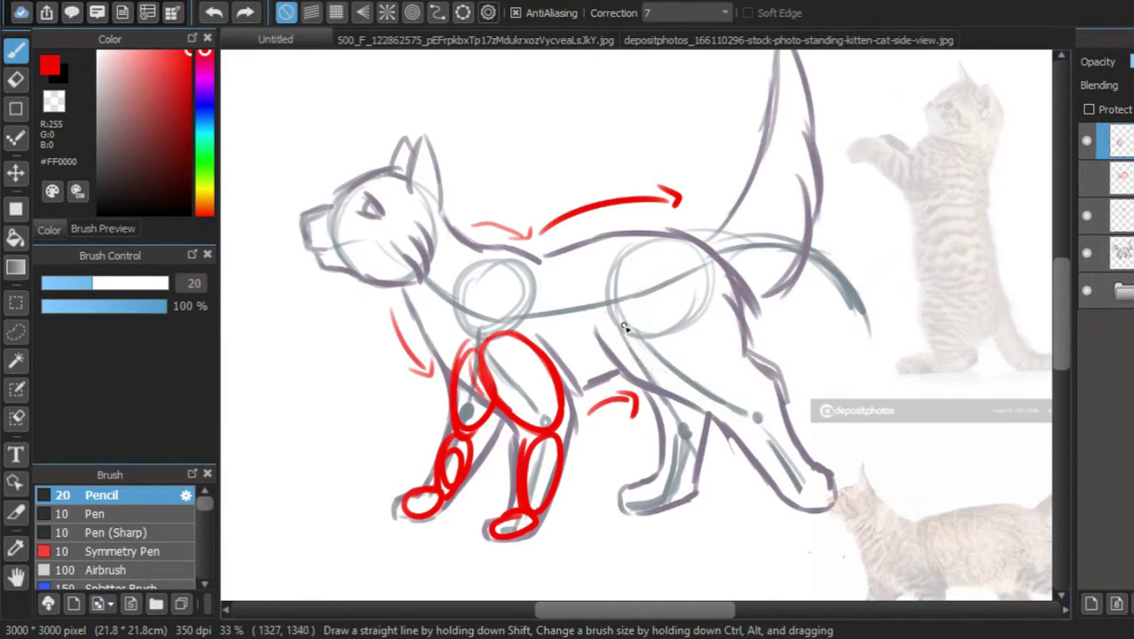
drag(622, 318, 715, 383)
drag(629, 346, 720, 304)
mouse_move(673, 272)
mouse_down()
mouse_move(712, 287)
mouse_move(633, 298)
mouse_move(640, 341)
mouse_move(667, 386)
mouse_move(738, 351)
mouse_move(724, 299)
mouse_move(737, 365)
mouse_move(714, 394)
mouse_move(734, 440)
mouse_move(726, 414)
mouse_move(793, 471)
mouse_move(741, 385)
mouse_move(771, 435)
mouse_up()
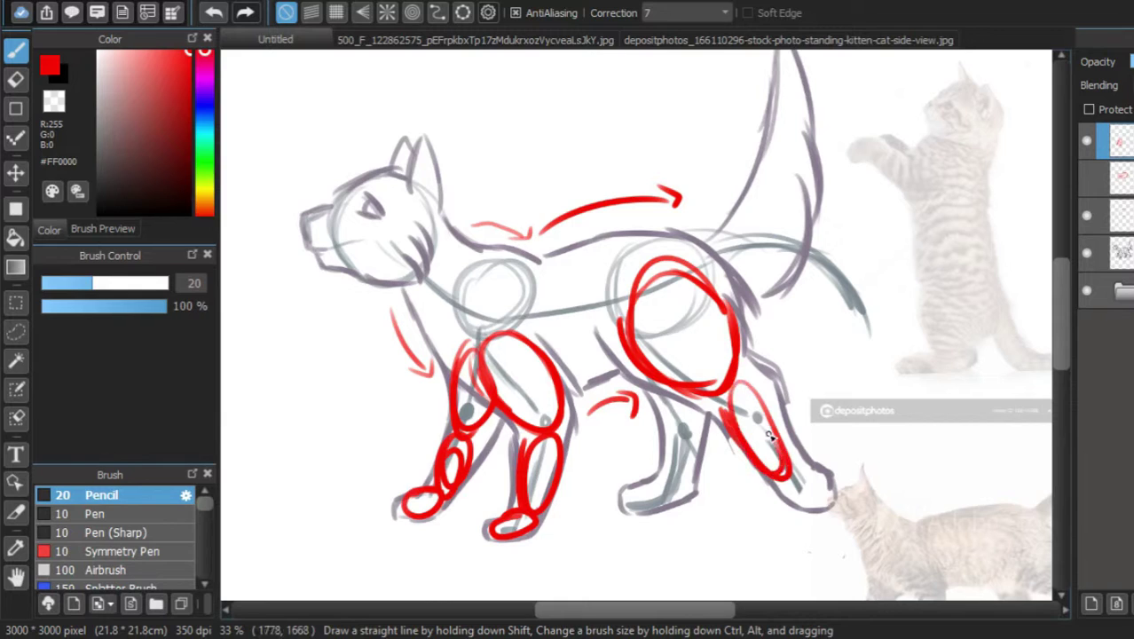
drag(795, 485, 794, 467)
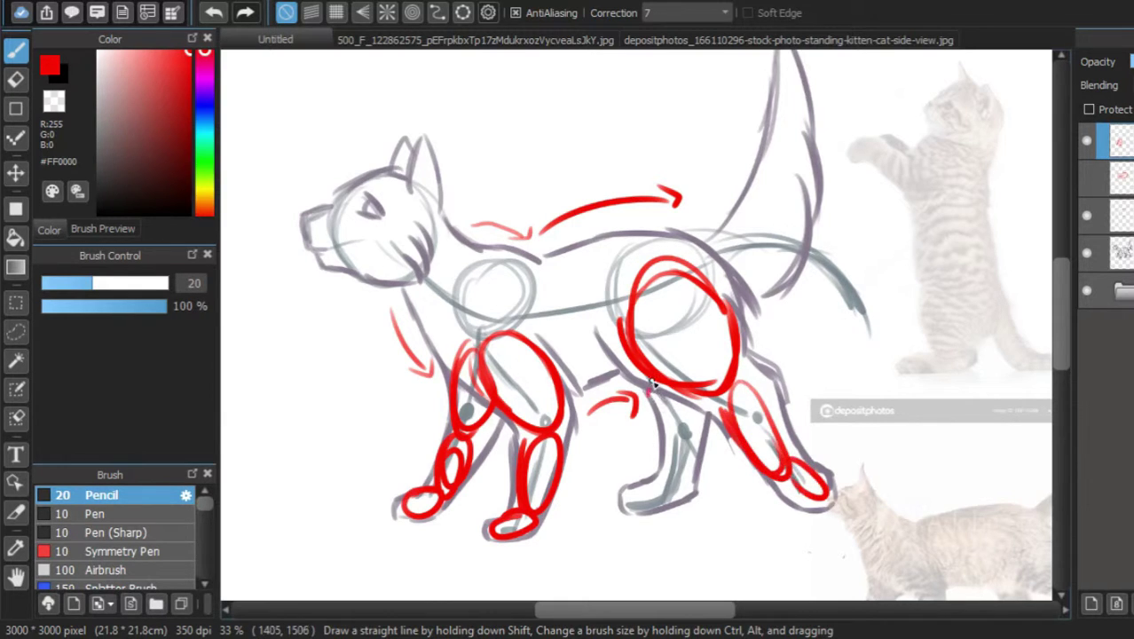
mouse_move(636, 275)
mouse_down()
mouse_move(660, 412)
mouse_move(622, 365)
mouse_move(676, 404)
mouse_up()
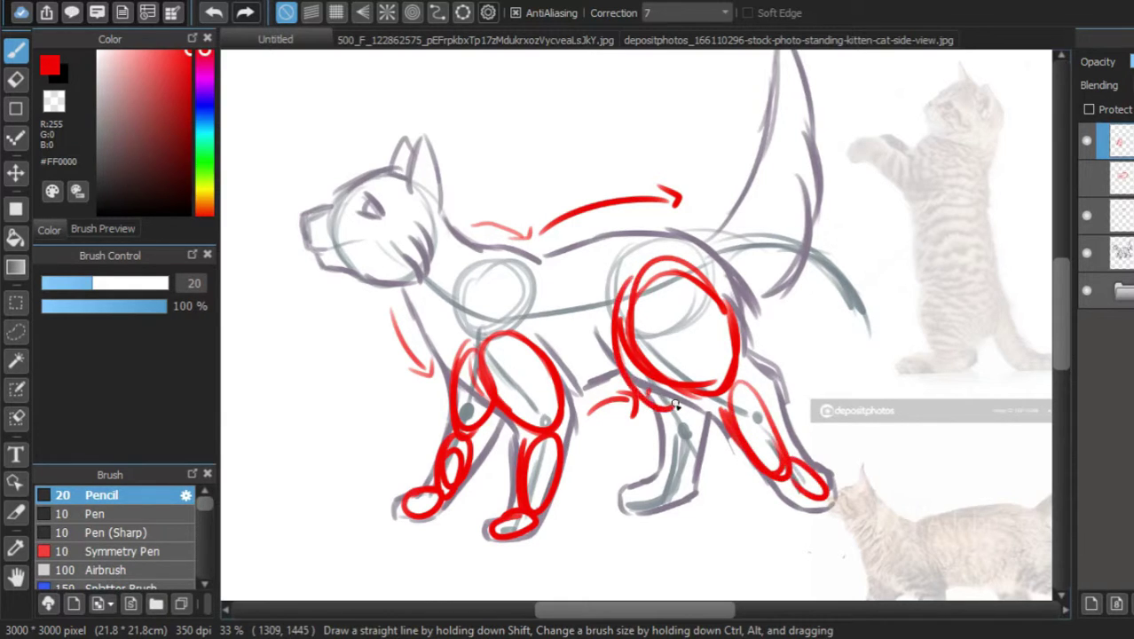
mouse_move(663, 482)
mouse_down()
mouse_move(705, 447)
mouse_move(676, 414)
mouse_move(678, 476)
mouse_move(655, 500)
mouse_move(672, 485)
mouse_move(642, 486)
mouse_up()
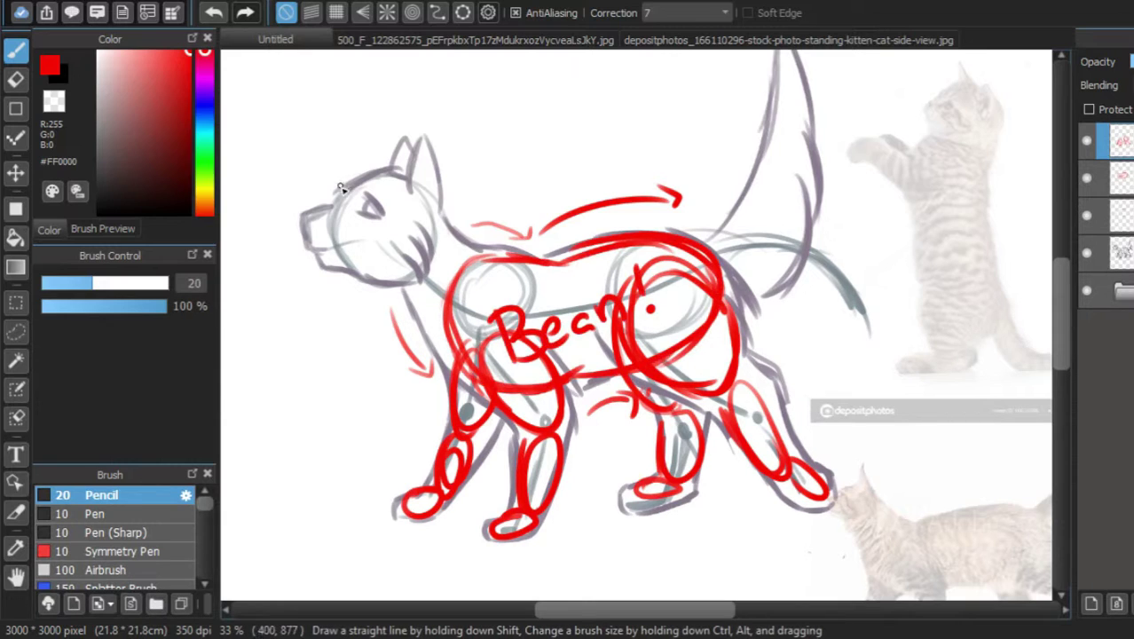
- Draw a red circle for the head, a small angular muzzle on its front and two pointed ears on top
mouse_move(355, 187)
mouse_down()
mouse_move(352, 266)
mouse_move(334, 241)
mouse_move(383, 286)
mouse_move(361, 275)
mouse_move(368, 168)
mouse_move(426, 208)
mouse_move(434, 264)
mouse_move(433, 239)
mouse_move(404, 275)
mouse_move(381, 170)
mouse_up()
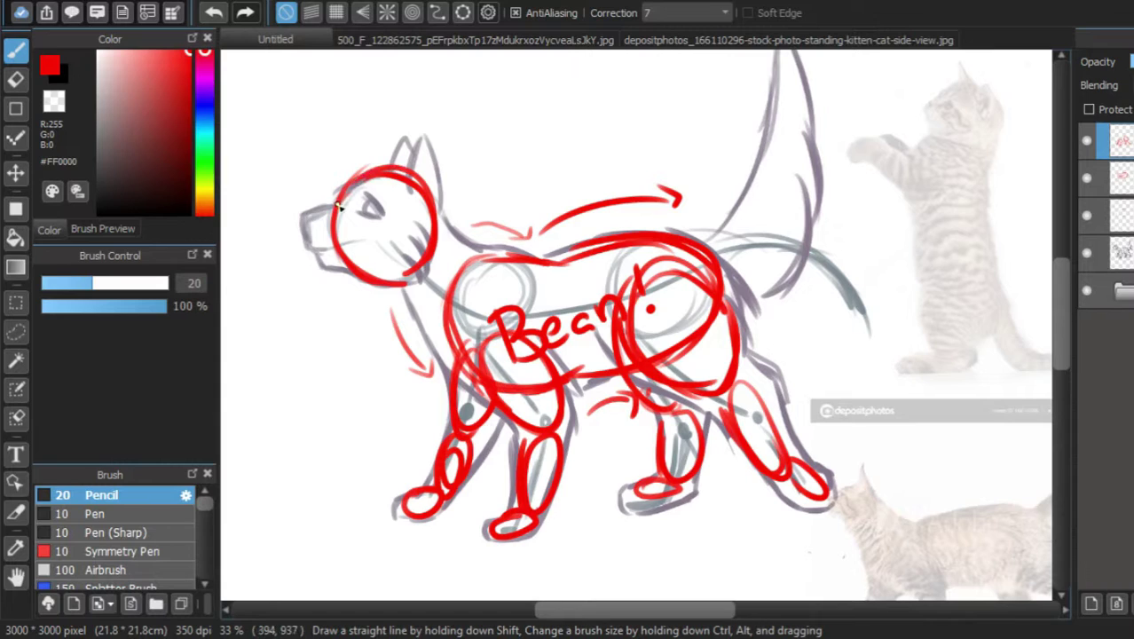
mouse_move(313, 222)
mouse_down()
mouse_move(304, 232)
mouse_move(337, 272)
mouse_up()
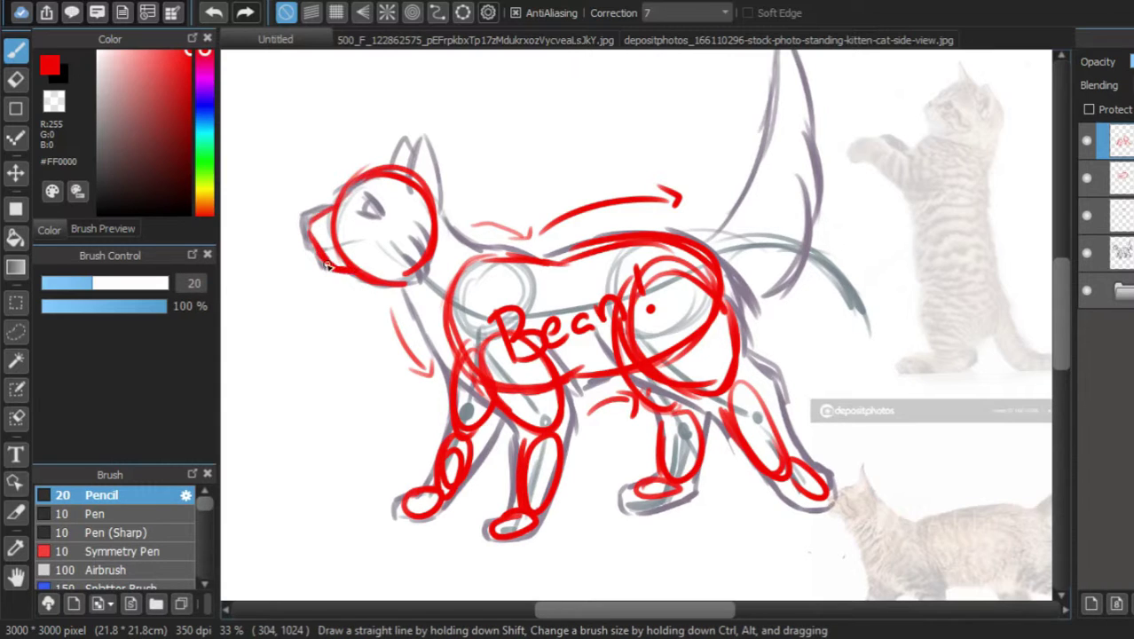
drag(322, 216, 341, 199)
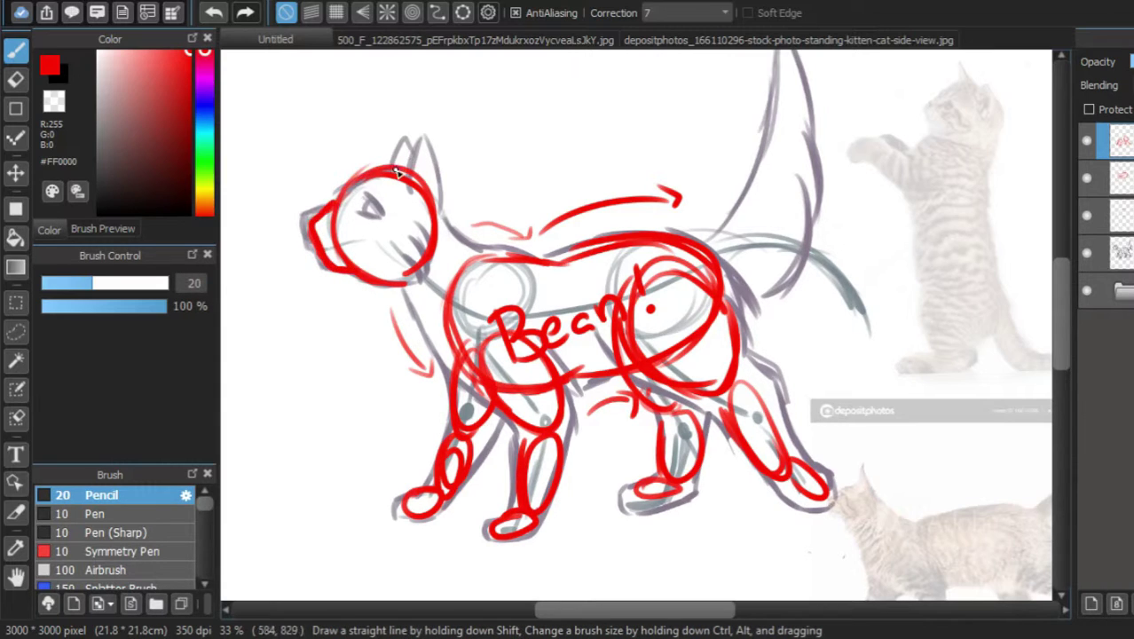
mouse_move(396, 171)
mouse_down()
mouse_move(423, 128)
mouse_move(435, 203)
mouse_move(401, 133)
mouse_up()
- Hide the cat sketch layer and add a red line from the head through the neck and a curved tail line
click(1087, 254)
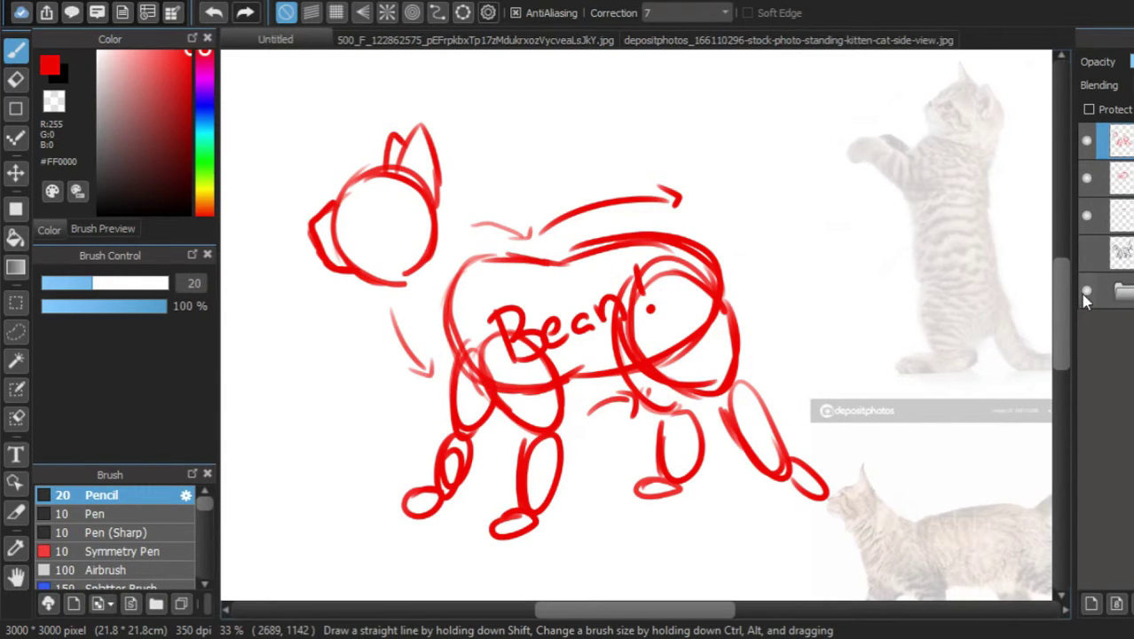
mouse_move(340, 197)
mouse_down()
mouse_move(406, 239)
mouse_move(438, 286)
mouse_up()
drag(722, 264, 781, 133)
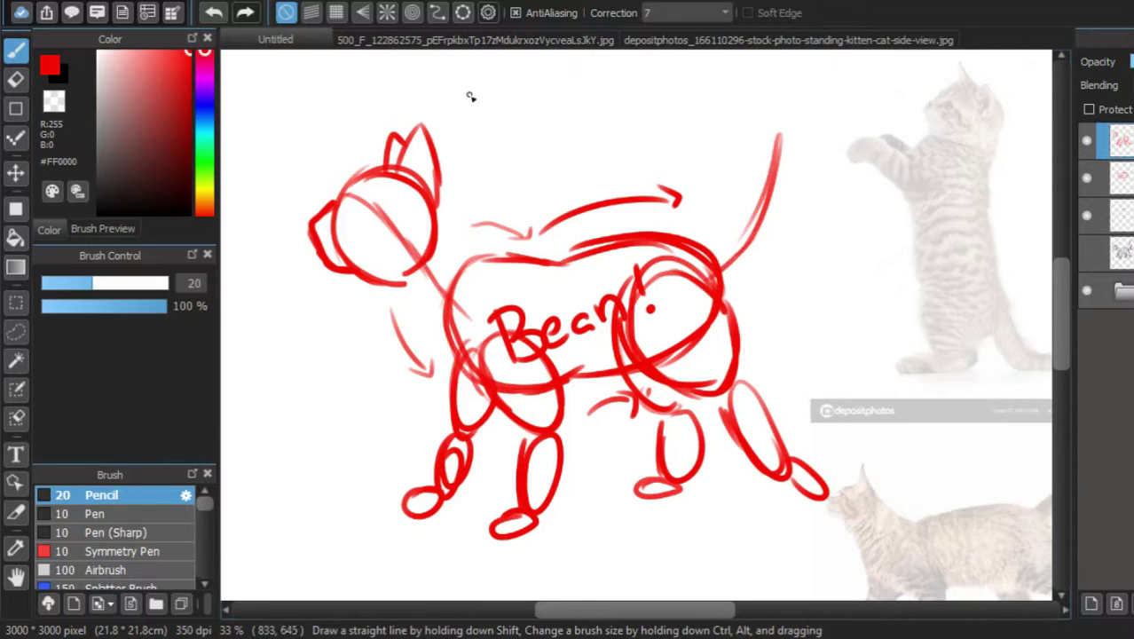
- Handwrite the red note "Basic shape: Lots of ovals" above the cat's back and tail
mouse_move(479, 115)
mouse_down()
mouse_move(488, 160)
mouse_move(581, 127)
mouse_move(557, 177)
mouse_move(627, 158)
mouse_up()
drag(650, 133, 667, 138)
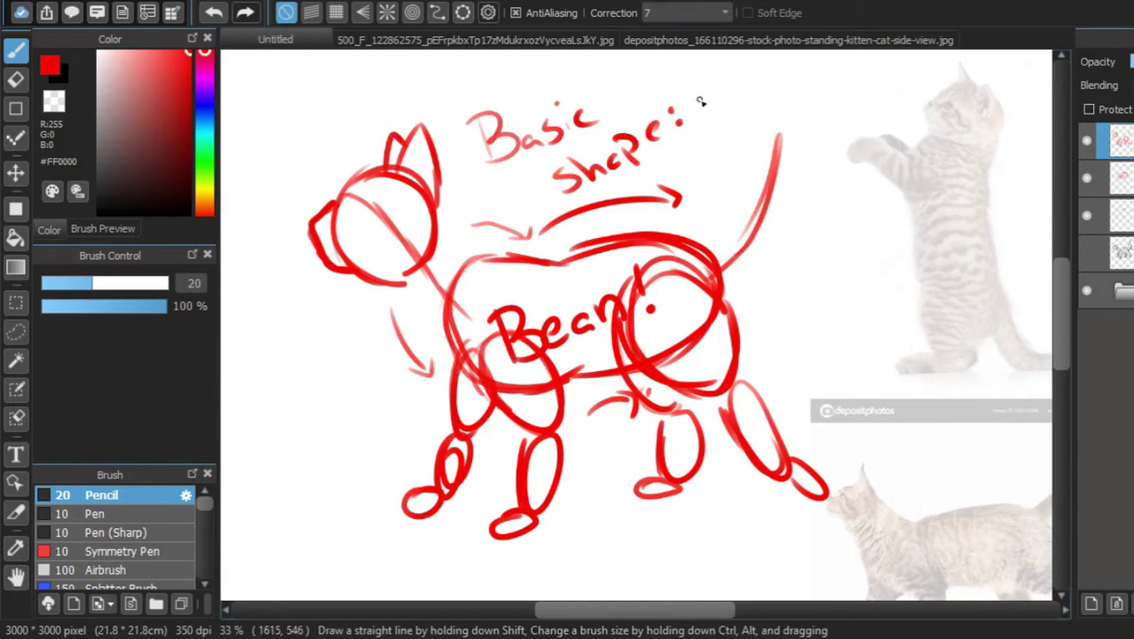
drag(719, 111, 655, 159)
mouse_move(614, 110)
mouse_down()
mouse_move(662, 142)
mouse_move(661, 126)
mouse_move(673, 131)
mouse_up()
mouse_move(668, 114)
mouse_down()
mouse_move(698, 106)
mouse_move(699, 123)
mouse_up()
mouse_move(747, 93)
mouse_down()
mouse_move(737, 112)
mouse_move(751, 87)
mouse_up()
mouse_move(779, 58)
mouse_down()
mouse_move(763, 94)
mouse_move(782, 74)
mouse_up()
mouse_move(757, 144)
mouse_down()
mouse_move(747, 167)
mouse_move(784, 151)
mouse_up()
drag(836, 99, 820, 127)
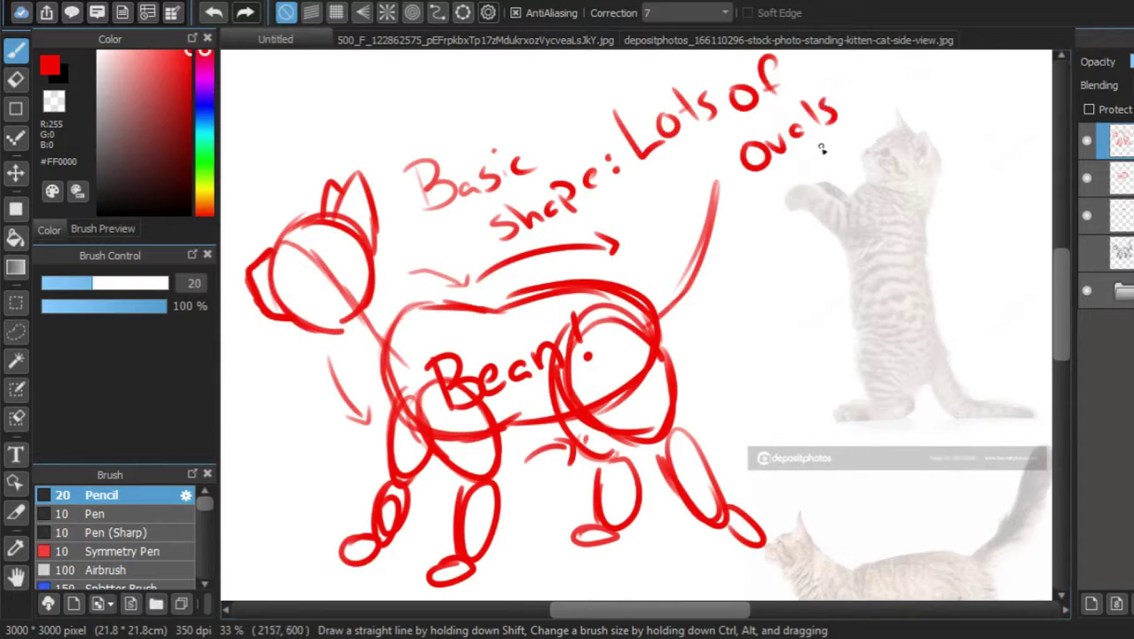
- Complete the handwritten note with "& a Bean!" below the word "ovals"
drag(751, 229, 775, 269)
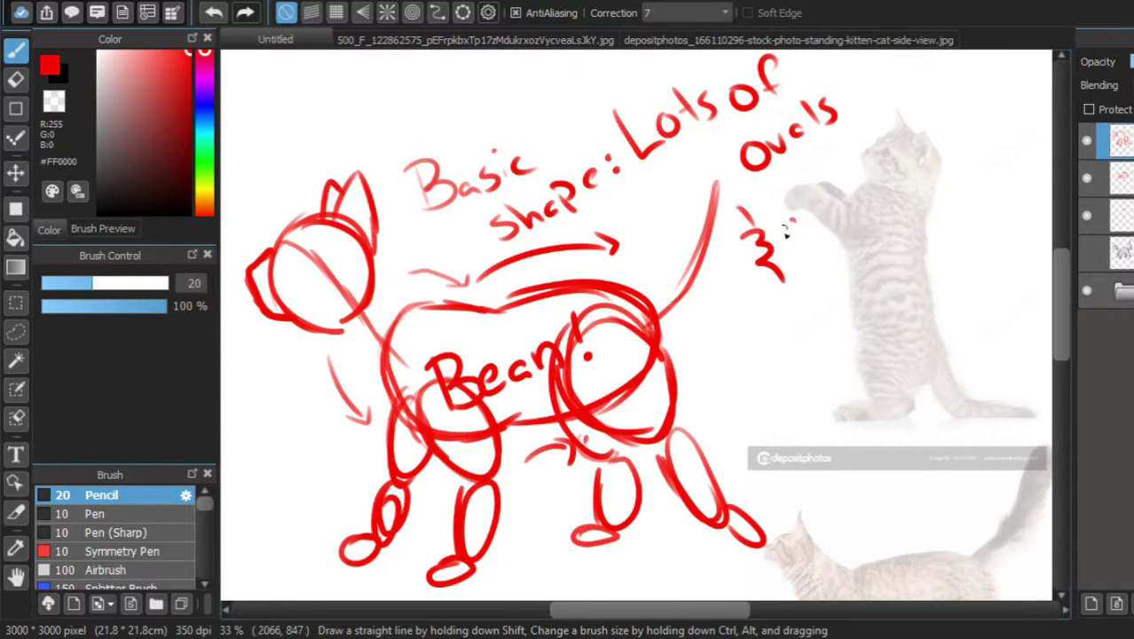
drag(801, 222, 812, 236)
mouse_move(833, 190)
mouse_down()
mouse_move(849, 215)
mouse_move(850, 189)
mouse_move(876, 177)
mouse_up()
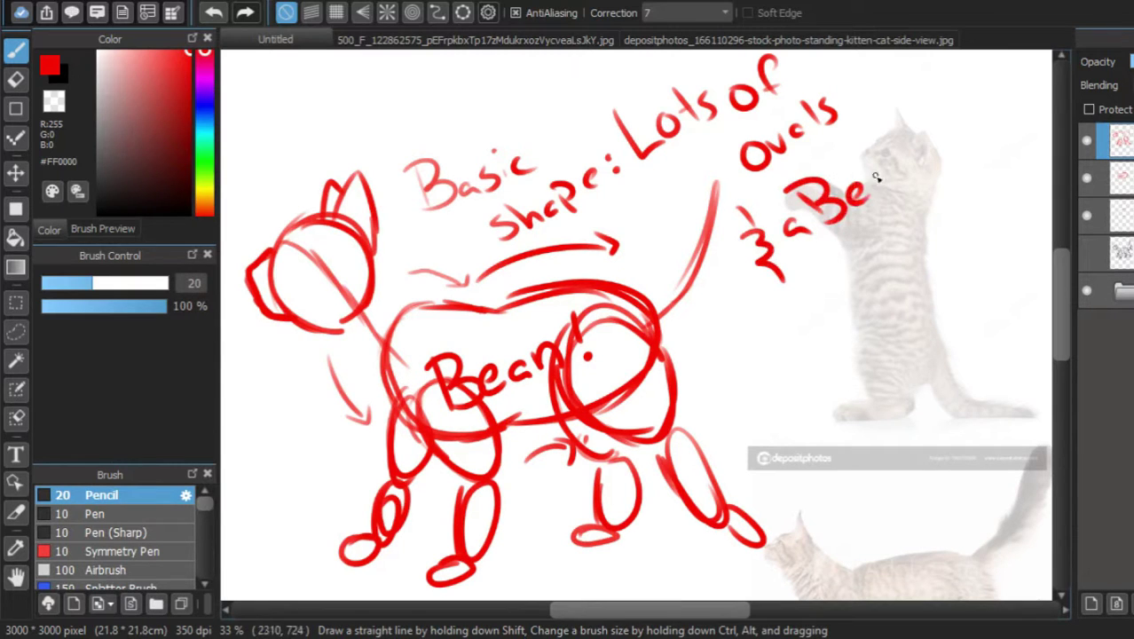
drag(896, 100, 913, 133)
drag(806, 391, 843, 379)
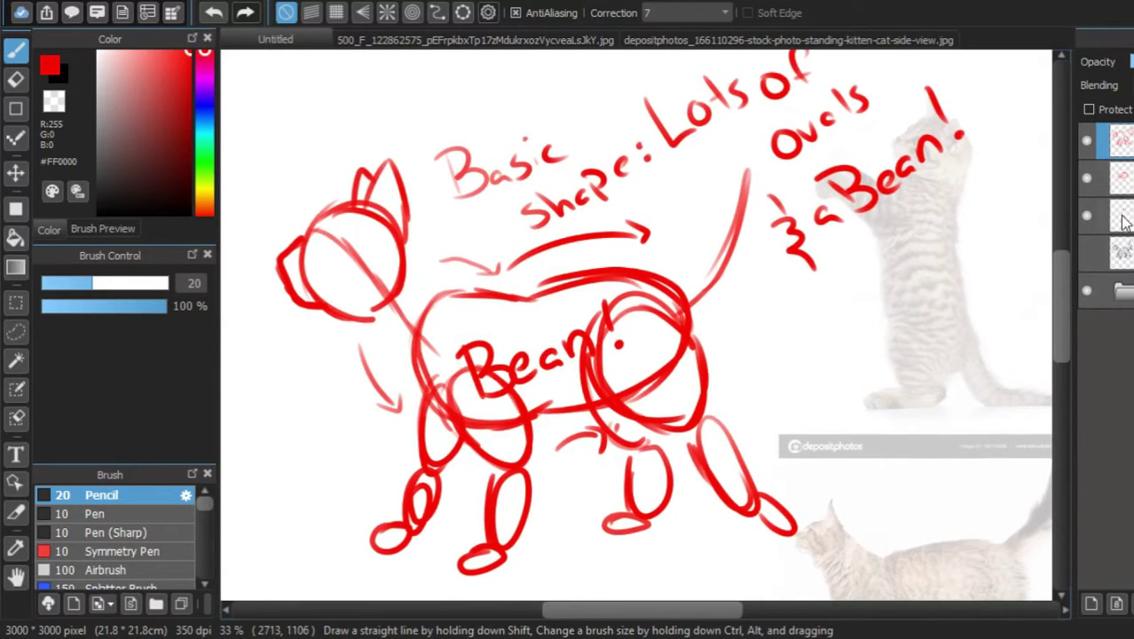
- Hide the three red annotation layers, review the walking-cat sketch, and hide its layer too, keeping only the reference photos visible
click(1086, 140)
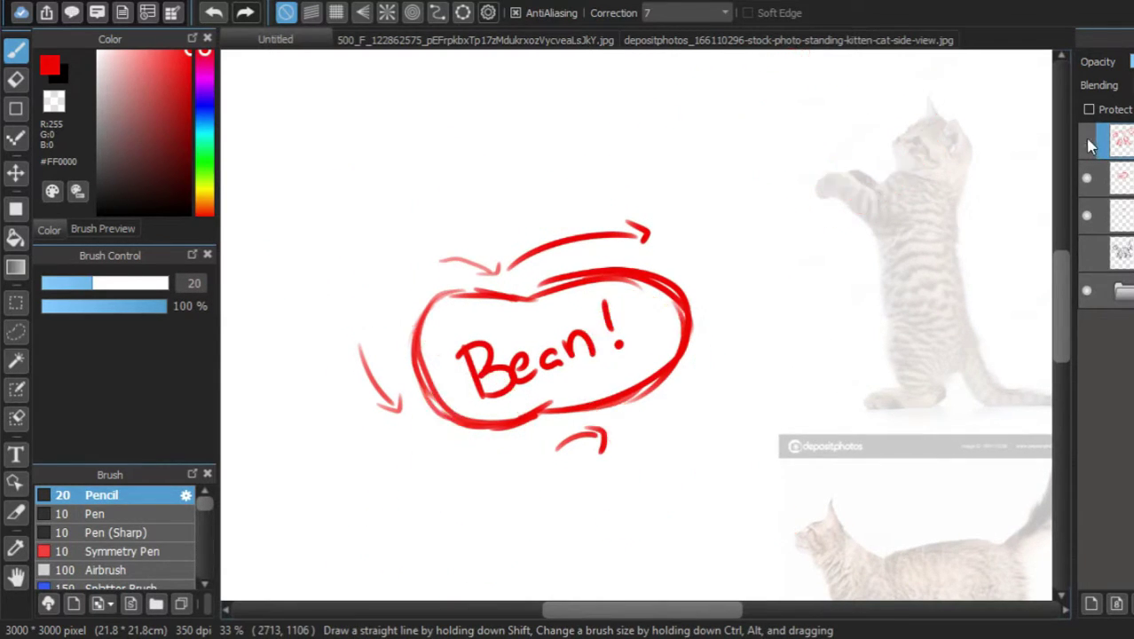
click(1087, 177)
click(1086, 215)
click(1087, 253)
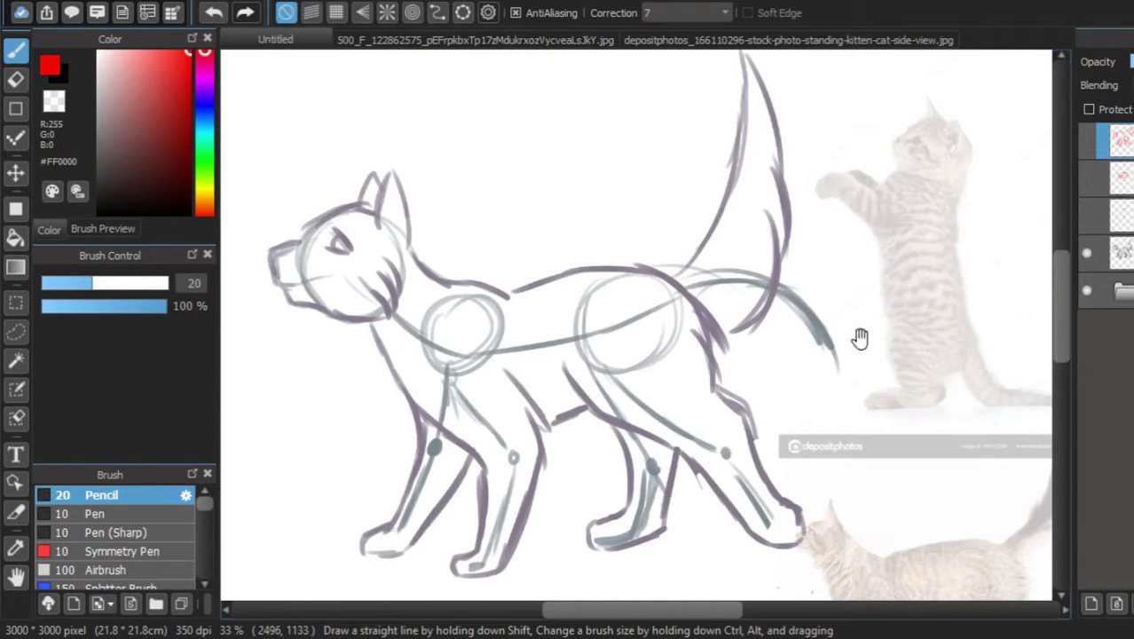
drag(841, 407, 901, 343)
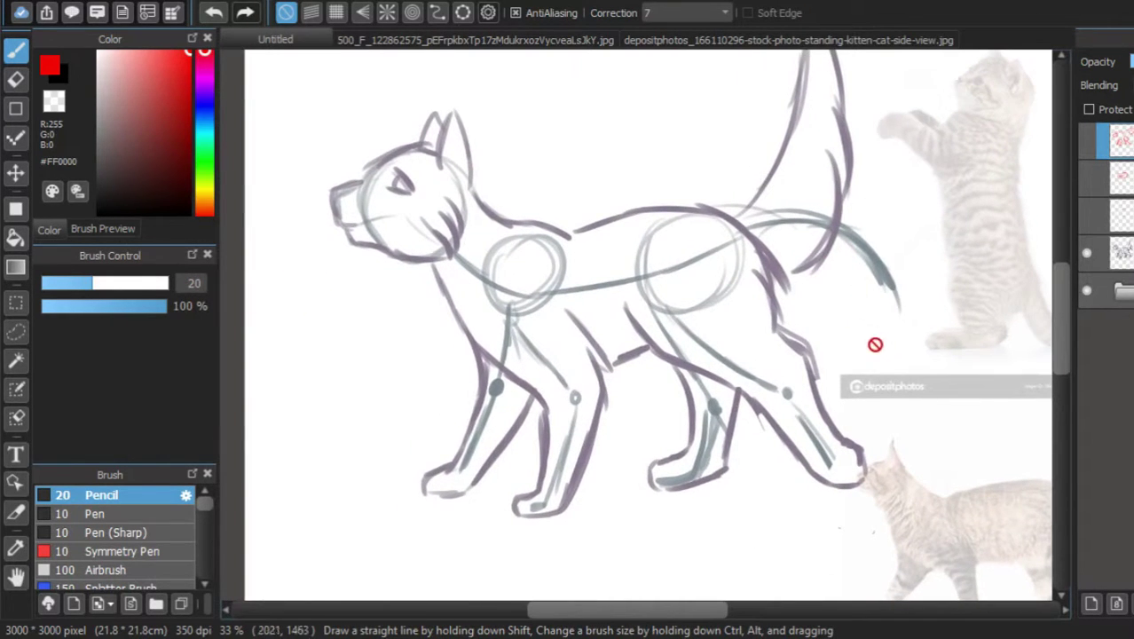
click(1087, 141)
click(1086, 141)
click(1087, 253)
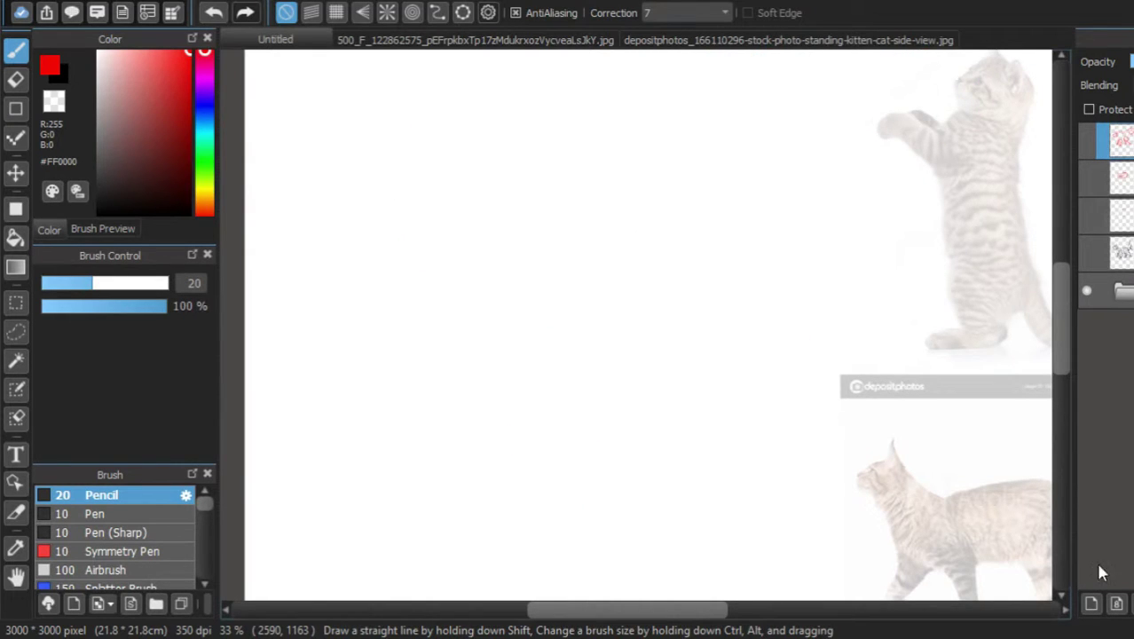
- Add a new layer on top and set the brush colour to dark green (#127E51)
click(1092, 604)
click(177, 134)
click(205, 143)
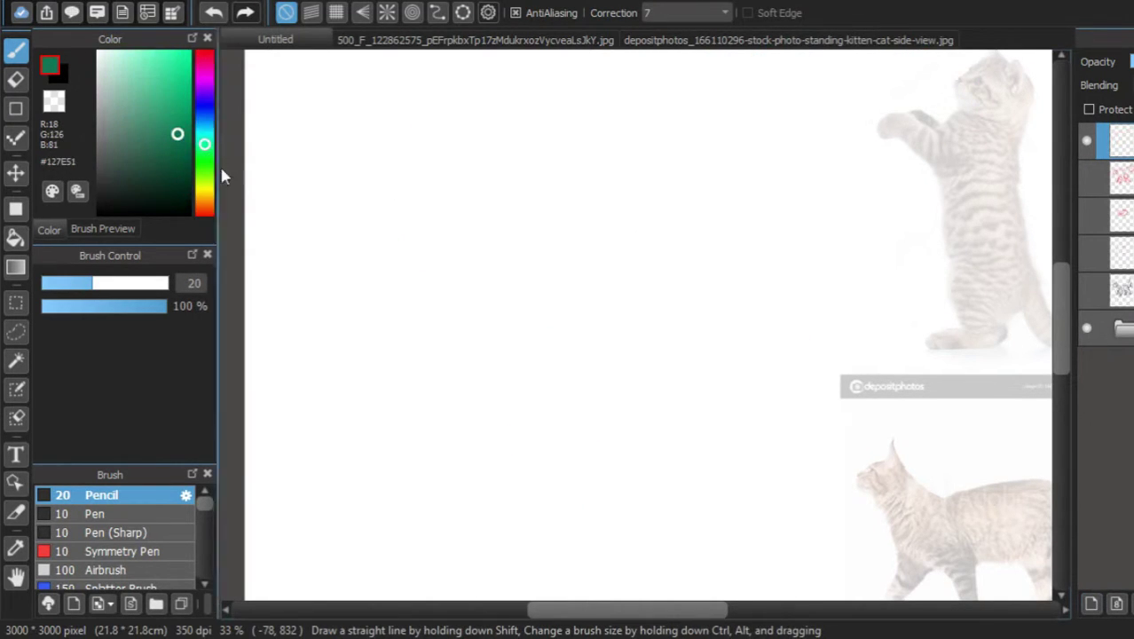
drag(749, 192, 692, 213)
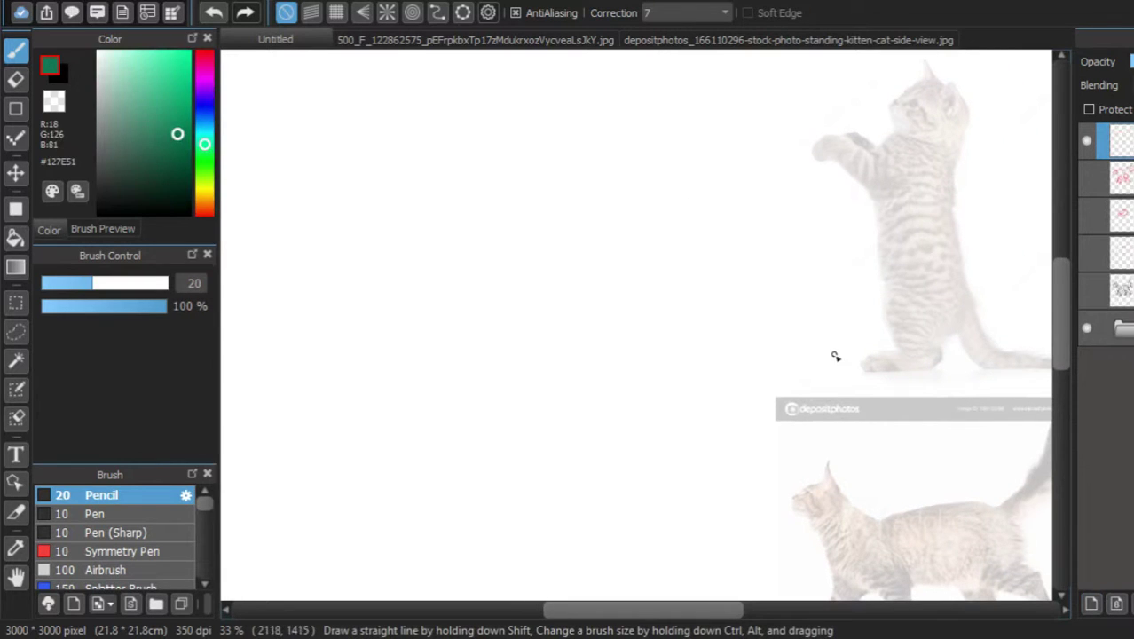
- Draw a green arrow pointing at the standing kitten photo and sketch the new cat's head circle on the blank area
mouse_move(835, 356)
mouse_down()
mouse_move(862, 325)
mouse_move(870, 353)
mouse_up()
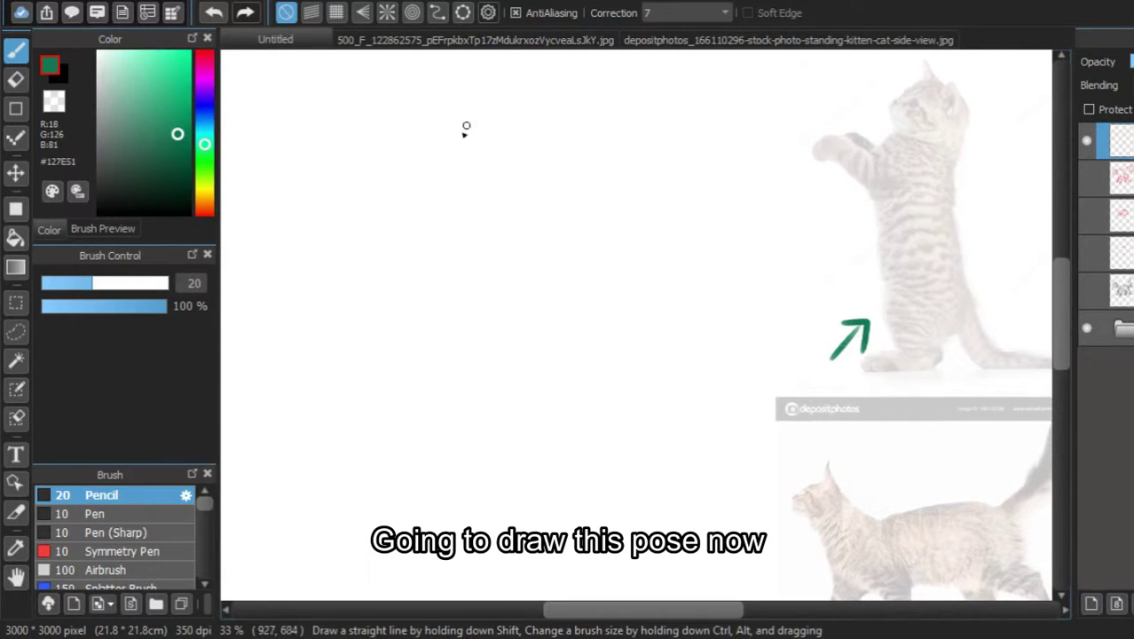
mouse_move(455, 168)
mouse_down()
mouse_move(504, 116)
mouse_move(555, 145)
mouse_move(532, 226)
mouse_move(497, 111)
mouse_move(556, 170)
mouse_move(552, 210)
mouse_move(552, 124)
mouse_up()
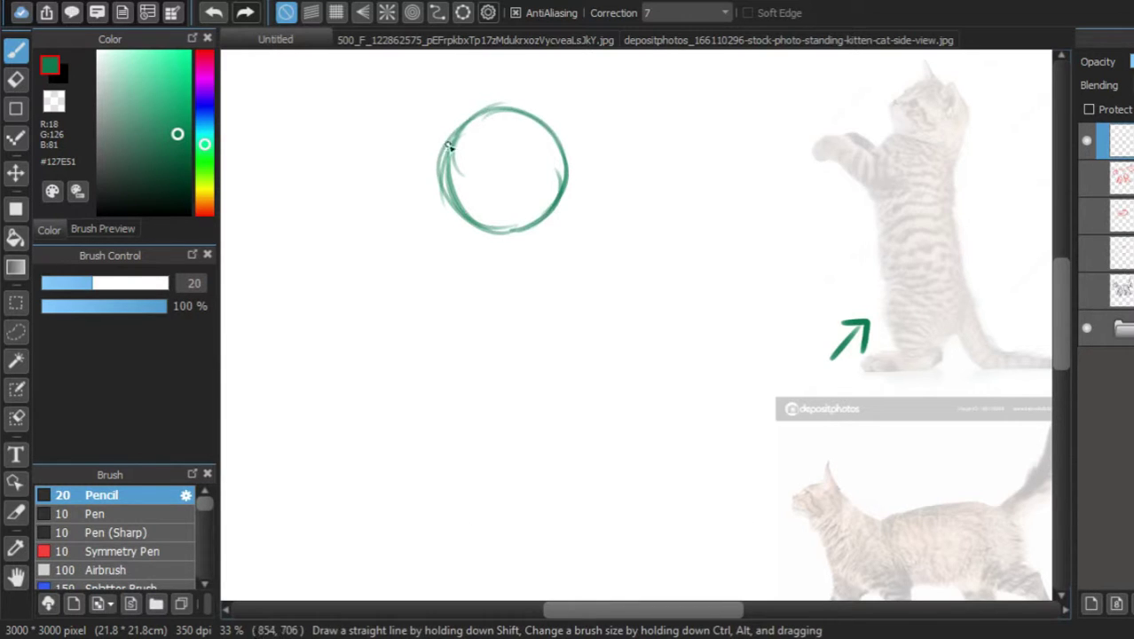
drag(488, 108, 485, 228)
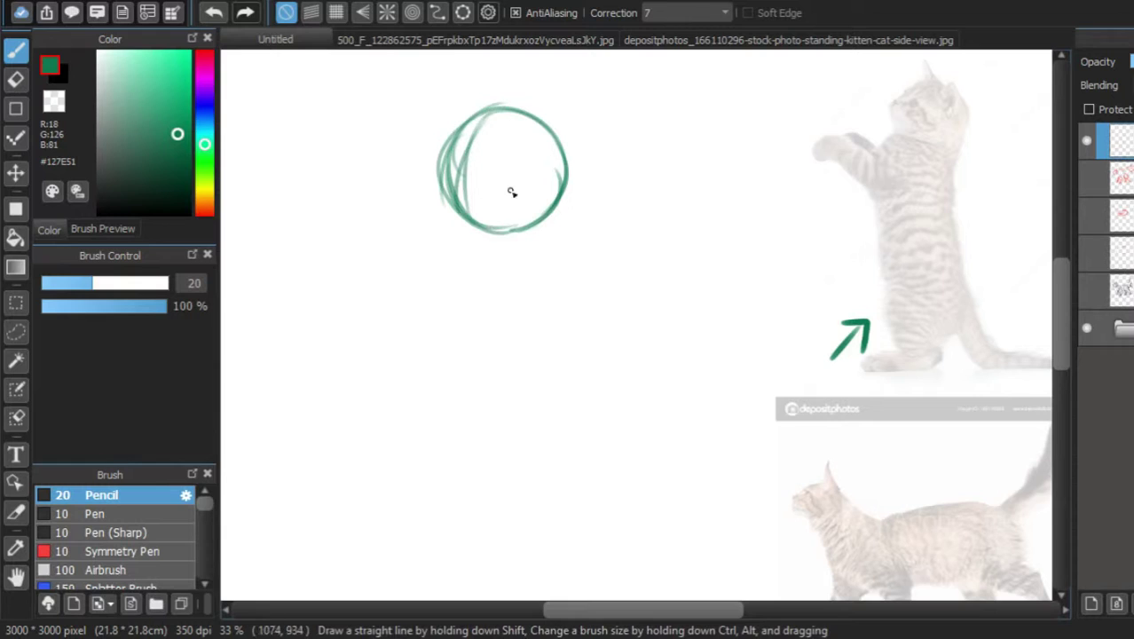
- Sketch chest and hip circles joined by a spine line, both over the standing kitten photo and below the new head circle
mouse_move(913, 204)
mouse_down()
mouse_move(916, 277)
mouse_move(949, 264)
mouse_move(914, 259)
mouse_up()
mouse_move(921, 72)
mouse_down()
mouse_move(934, 62)
mouse_move(916, 64)
mouse_up()
mouse_move(432, 262)
mouse_down()
mouse_move(490, 274)
mouse_move(425, 312)
mouse_move(465, 256)
mouse_move(464, 341)
mouse_move(438, 262)
mouse_up()
mouse_move(463, 335)
mouse_down()
mouse_move(497, 460)
mouse_move(473, 399)
mouse_move(488, 437)
mouse_move(554, 395)
mouse_up()
mouse_move(520, 349)
mouse_down()
mouse_move(582, 443)
mouse_move(482, 368)
mouse_move(577, 437)
mouse_move(494, 352)
mouse_move(501, 413)
mouse_up()
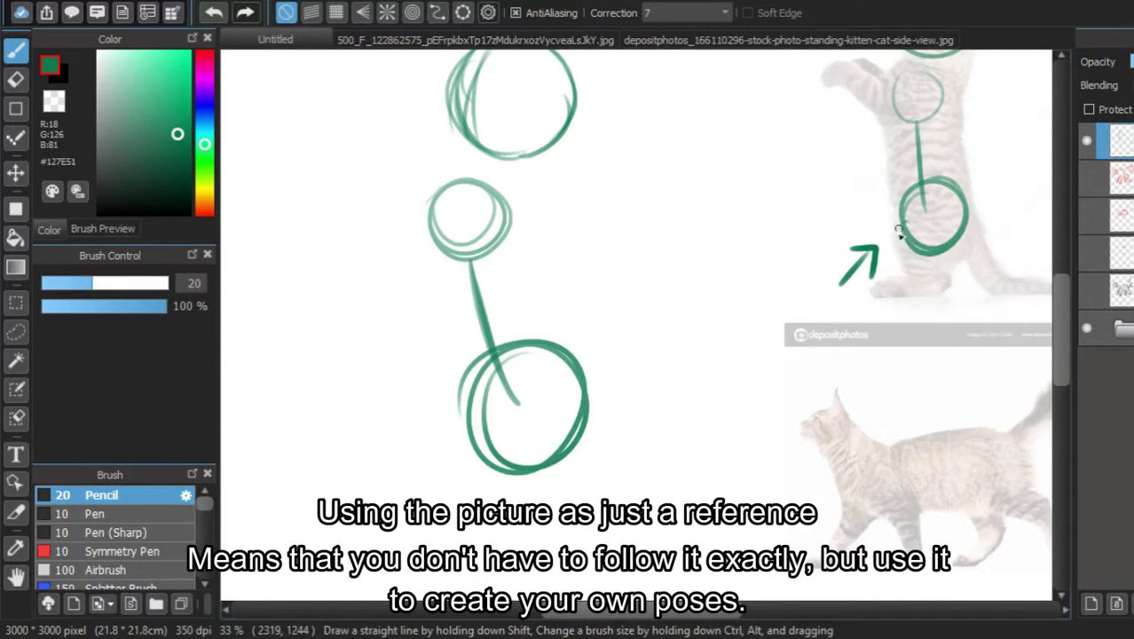
- Add a thigh oval and a flat foot oval to the hind leg on both the photo and the sketch
mouse_move(900, 229)
mouse_down()
mouse_move(924, 200)
mouse_move(904, 289)
mouse_move(918, 204)
mouse_move(894, 284)
mouse_up()
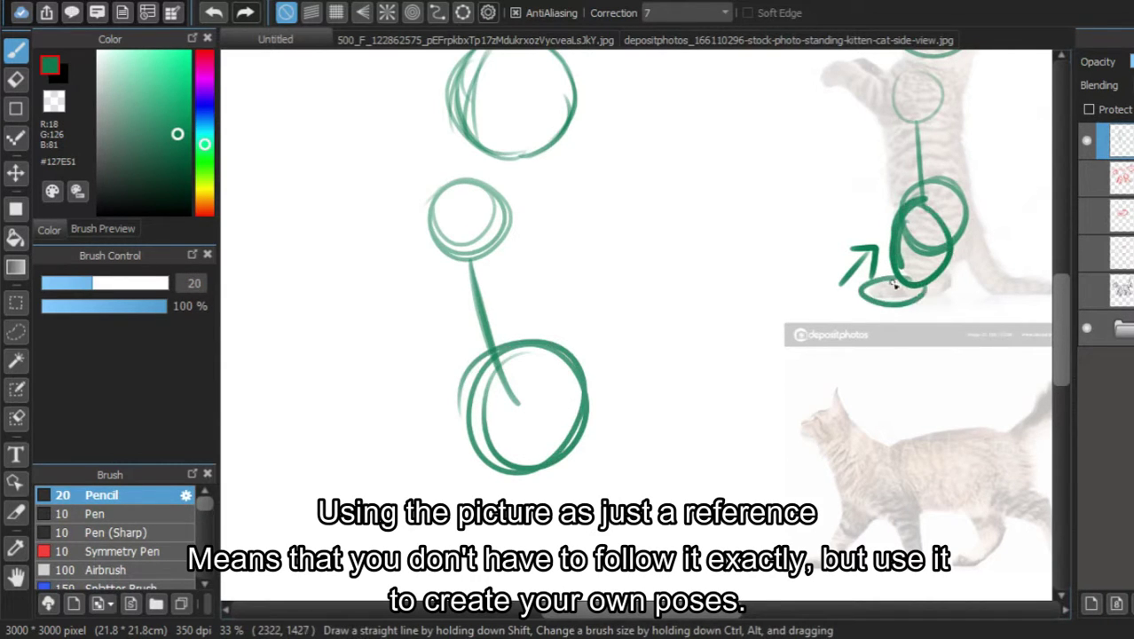
mouse_move(501, 426)
mouse_down()
mouse_move(472, 454)
mouse_move(481, 497)
mouse_move(551, 400)
mouse_move(484, 524)
mouse_up()
drag(532, 497, 536, 455)
drag(484, 487, 471, 481)
drag(498, 426, 503, 506)
- Build the raised foreleg from upper-arm, forearm and paw ovals on both the photo and the sketch
mouse_move(923, 108)
mouse_down()
mouse_move(890, 147)
mouse_move(839, 106)
mouse_up()
drag(424, 318, 481, 238)
drag(368, 257, 425, 320)
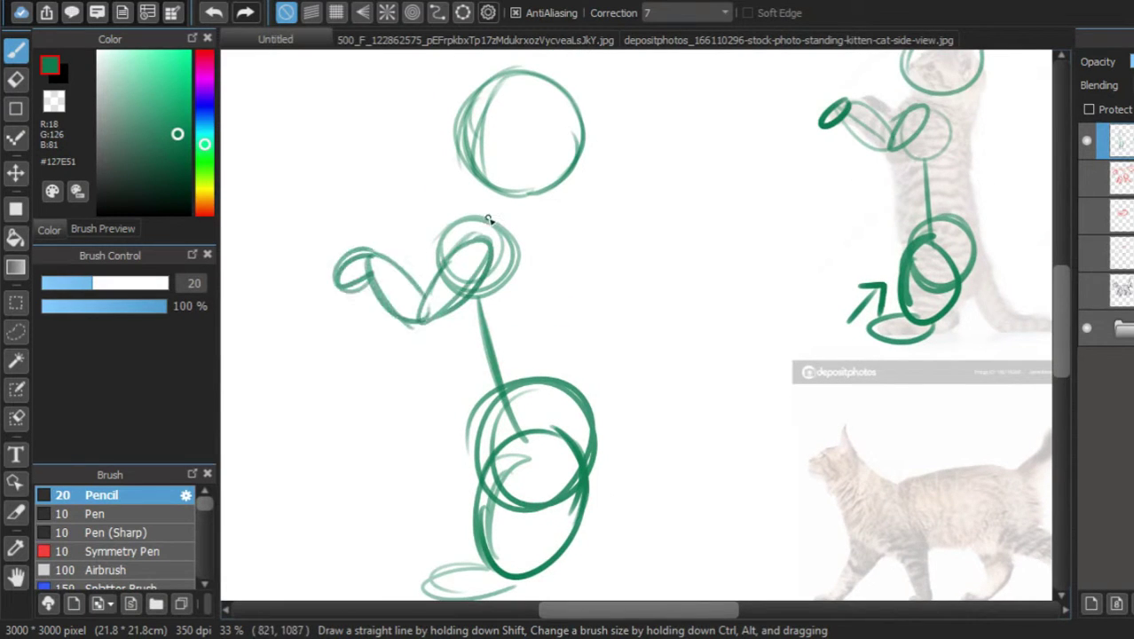
- Rough in the tail, foot base and neck-to-back curve, and add a nose mark and the near ear to the head
drag(596, 432, 651, 539)
drag(456, 510, 577, 508)
drag(493, 199, 513, 202)
drag(555, 306, 628, 484)
drag(566, 261, 555, 311)
drag(563, 168, 617, 114)
drag(617, 116, 611, 184)
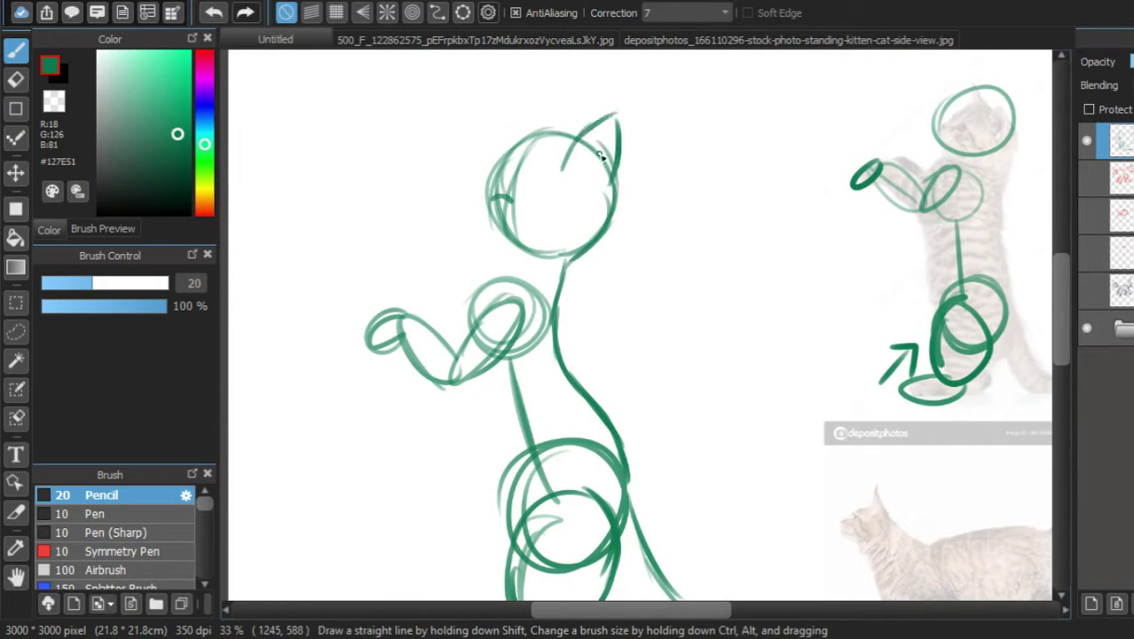
- Sketch the face details and outline the raised foreleg with its paw, the belly and the hind foot
drag(499, 161, 539, 133)
drag(524, 191, 556, 204)
mouse_move(486, 182)
mouse_down()
mouse_move(572, 262)
mouse_move(370, 344)
mouse_move(402, 337)
mouse_up()
mouse_move(406, 353)
mouse_down()
mouse_move(444, 385)
mouse_move(463, 346)
mouse_up()
mouse_move(452, 343)
mouse_down()
mouse_move(483, 484)
mouse_move(502, 388)
mouse_up()
mouse_move(513, 466)
mouse_down()
mouse_move(570, 310)
mouse_move(442, 500)
mouse_up()
mouse_move(465, 490)
mouse_down()
mouse_move(503, 519)
mouse_move(589, 496)
mouse_up()
- Darken the back contour, draw the tail resting along the ground, and outline both ears
mouse_move(575, 230)
mouse_down()
mouse_move(635, 345)
mouse_move(582, 480)
mouse_up()
drag(632, 428, 732, 516)
mouse_move(630, 284)
mouse_down()
mouse_move(663, 380)
mouse_move(857, 490)
mouse_up()
drag(493, 122, 516, 213)
drag(579, 135, 636, 147)
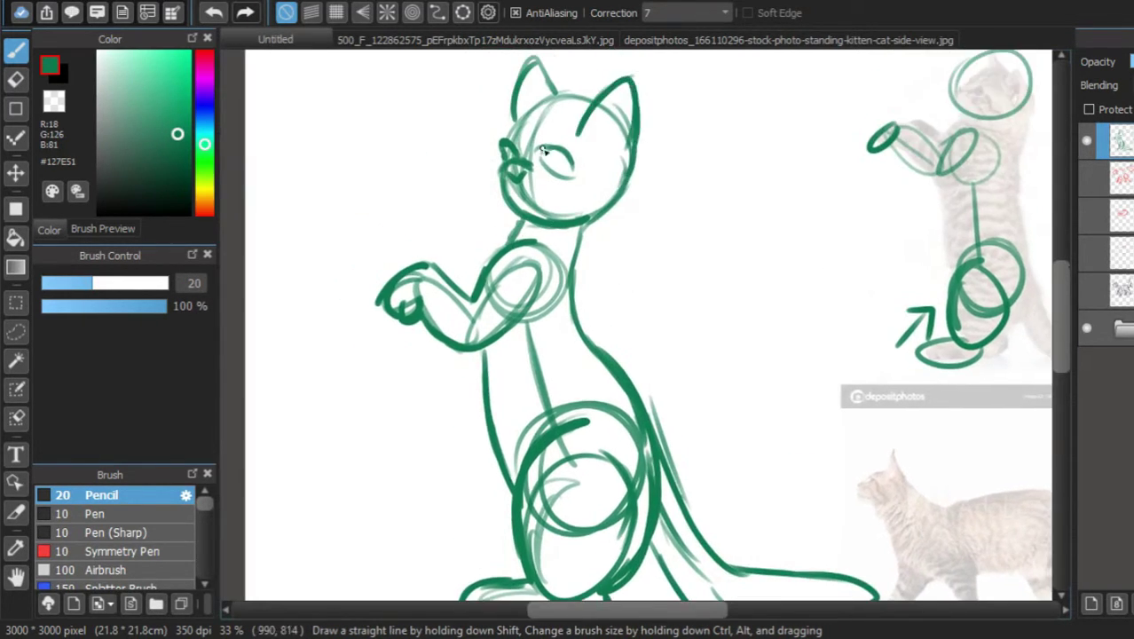
- Select the standing cat's head with a freehand selection and enlarge it slightly
key(l)
mouse_move(562, 68)
mouse_down()
mouse_move(514, 241)
mouse_move(577, 73)
mouse_up()
key(ctrl+t)
scroll(653, 142, down, 1)
drag(653, 142, 638, 117)
key(Return)
key(ctrl+d)
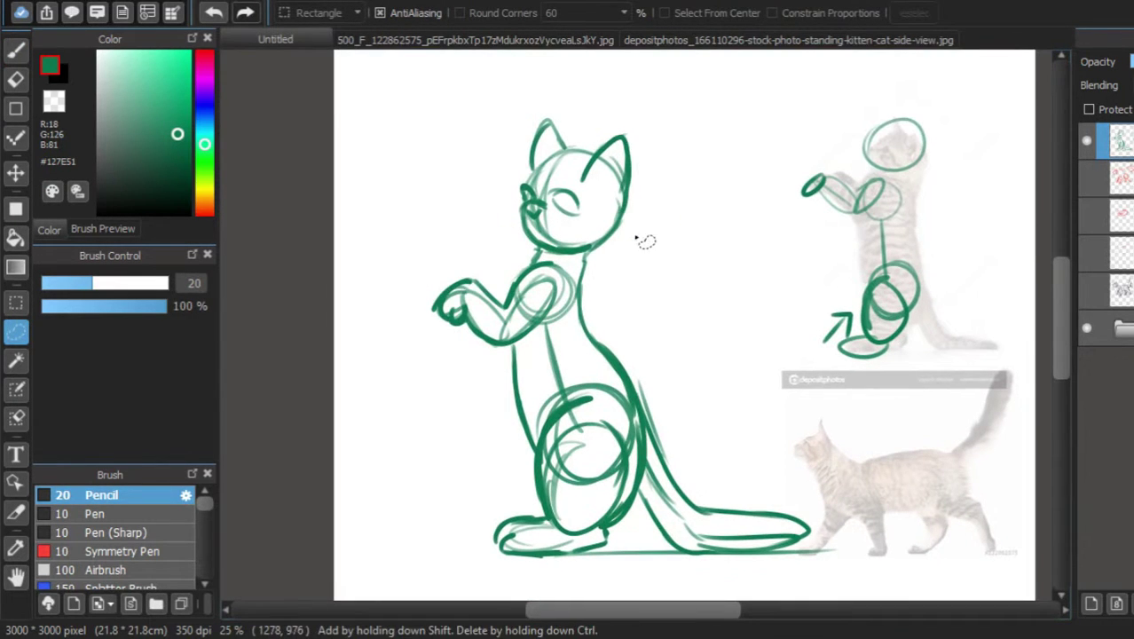
- Erase the construction circles and spine line inside the thigh, torso and shoulder with a resized eraser
key(b)
key(e)
drag(148, 284, 170, 285)
drag(569, 444, 602, 431)
mouse_move(563, 386)
mouse_down()
mouse_move(533, 306)
mouse_move(527, 317)
mouse_up()
- Draw the far hind leg and foot behind the thigh, and extend the foreleg's lower edge with fur strokes on the belly
key(b)
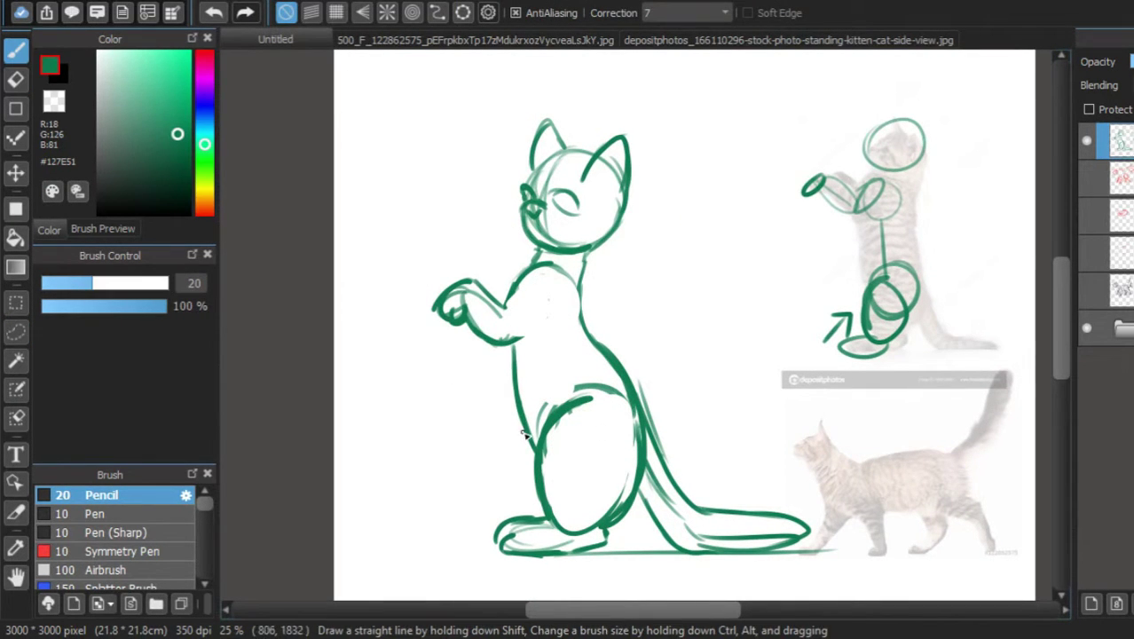
drag(522, 433, 536, 515)
drag(504, 516, 540, 514)
drag(522, 436, 536, 513)
drag(517, 341, 552, 325)
drag(540, 349, 552, 391)
- On a new layer, outline the torso as a bean in bright red (#FF0000) and handwrite "BeAN!" inside it
click(1092, 603)
click(205, 52)
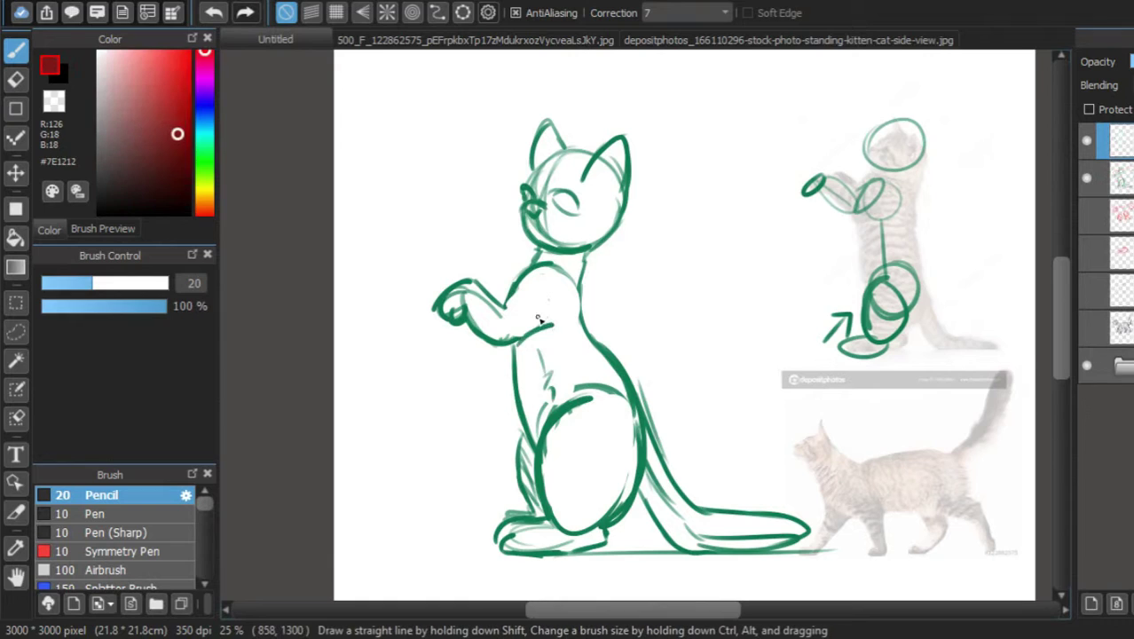
mouse_move(543, 267)
mouse_down()
mouse_move(517, 364)
mouse_move(536, 450)
mouse_move(578, 495)
mouse_up()
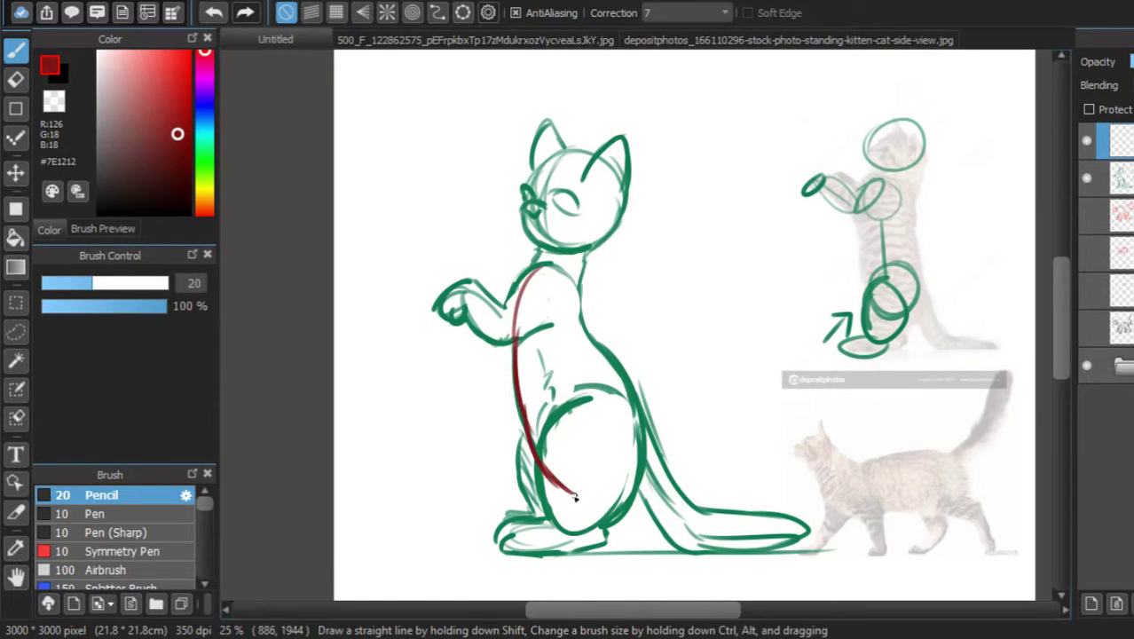
click(189, 55)
mouse_move(538, 269)
mouse_down()
mouse_move(515, 355)
mouse_move(550, 463)
mouse_up()
mouse_move(575, 499)
mouse_down()
mouse_move(636, 448)
mouse_move(565, 266)
mouse_up()
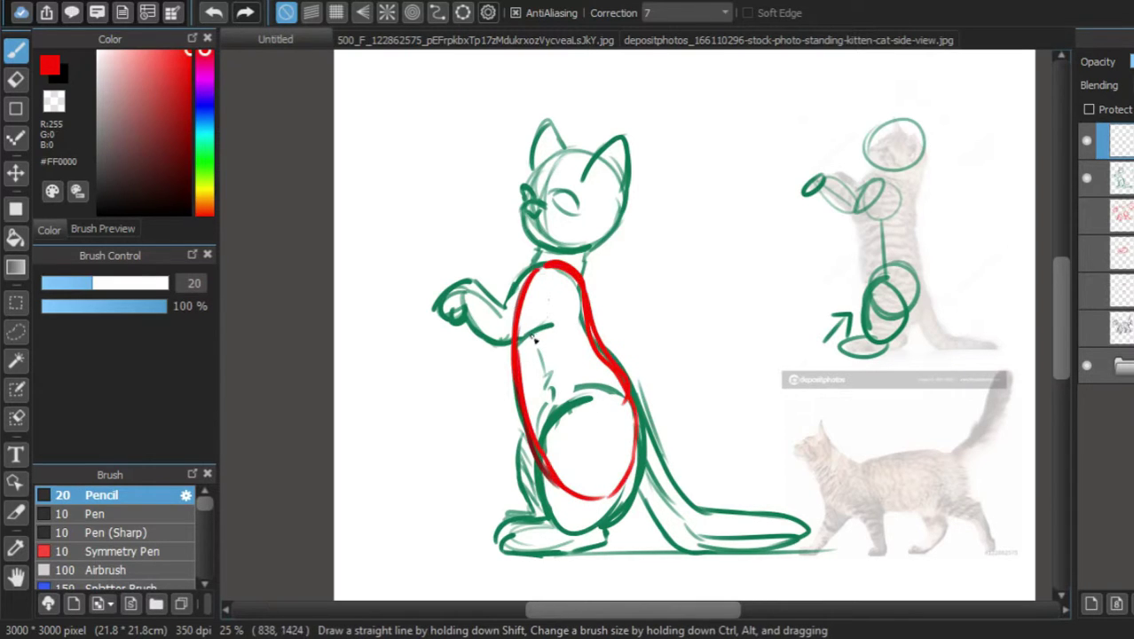
drag(535, 314, 550, 355)
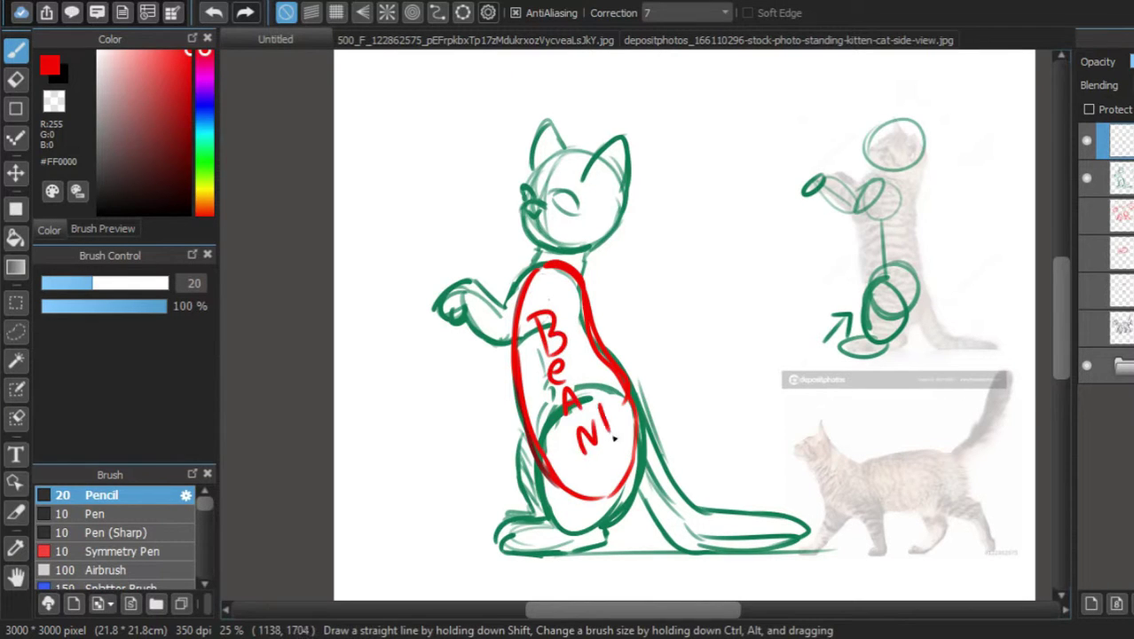
- Trace the raised foreleg, paw, thigh and hind foot as red ovals over the green sketch
mouse_move(502, 311)
mouse_down()
mouse_move(509, 304)
mouse_move(483, 296)
mouse_move(469, 316)
mouse_up()
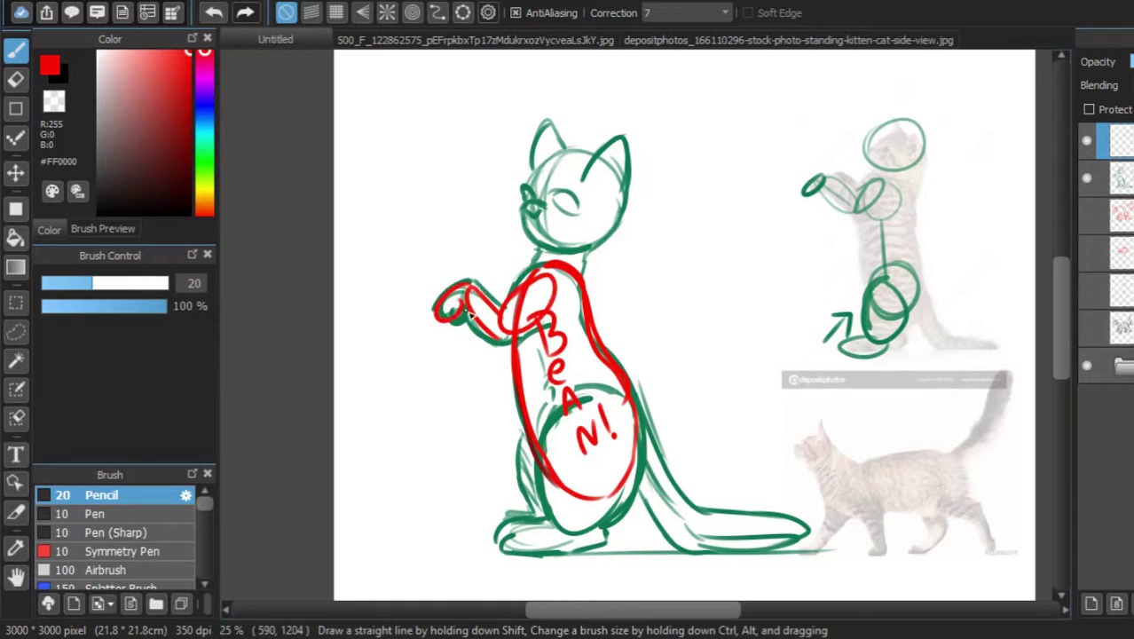
mouse_move(543, 463)
mouse_down()
mouse_move(626, 471)
mouse_move(545, 444)
mouse_move(590, 417)
mouse_move(567, 444)
mouse_up()
drag(535, 522, 600, 544)
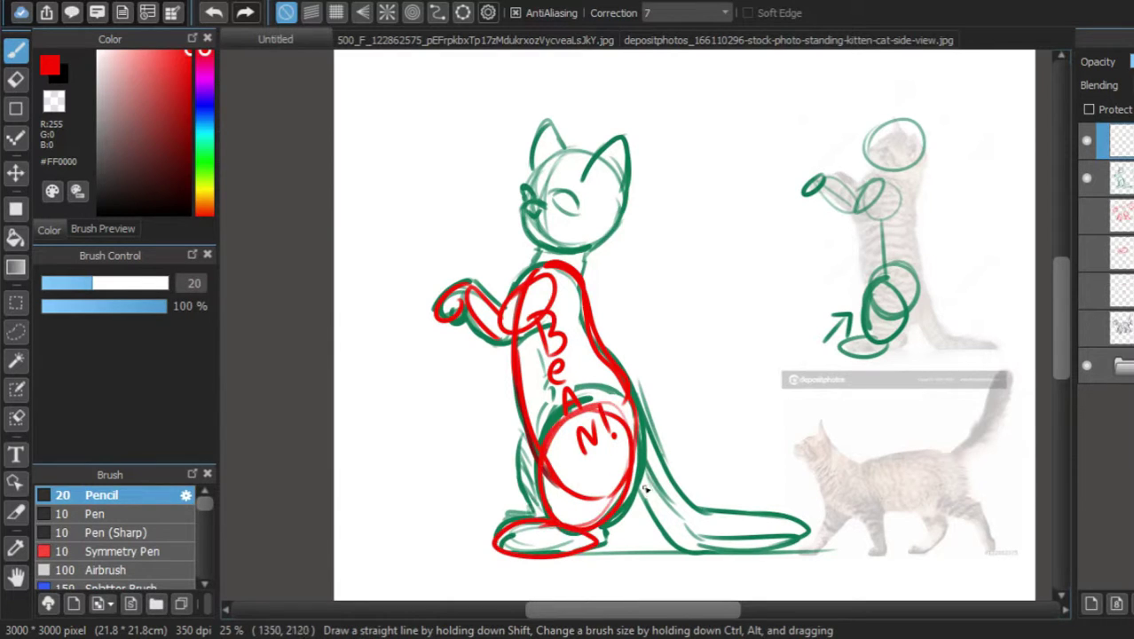
- Circle the head and muzzle in red and mark the tail's curve down to its tip
mouse_move(507, 189)
mouse_down()
mouse_move(621, 182)
mouse_move(537, 158)
mouse_move(550, 257)
mouse_move(546, 165)
mouse_up()
key(ctrl+z)
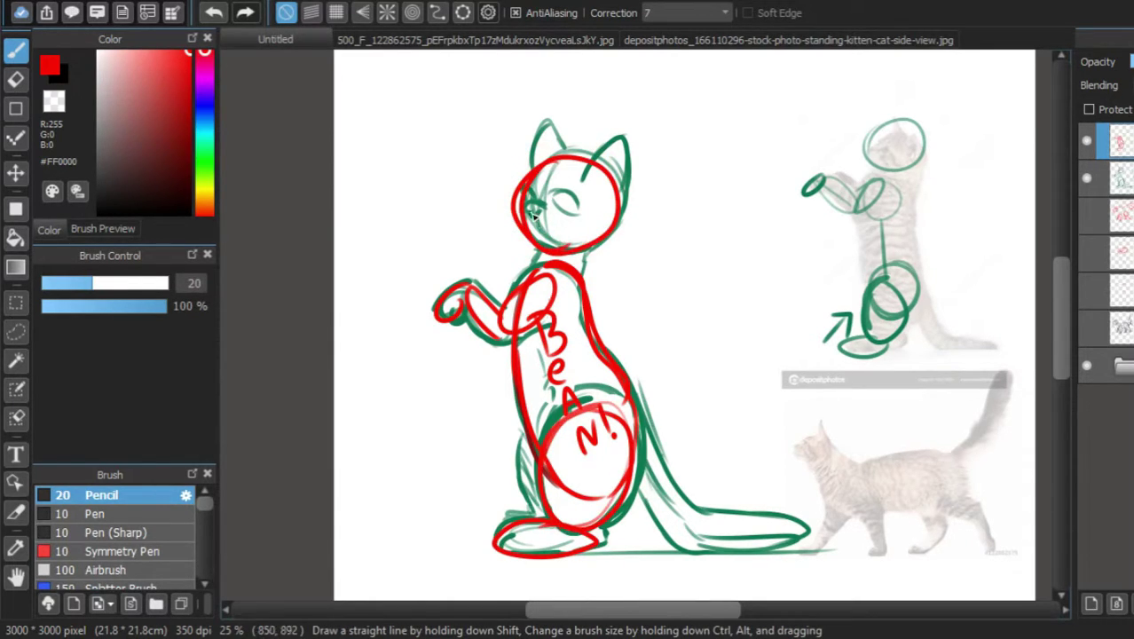
mouse_move(557, 241)
mouse_down()
mouse_move(502, 236)
mouse_move(534, 204)
mouse_up()
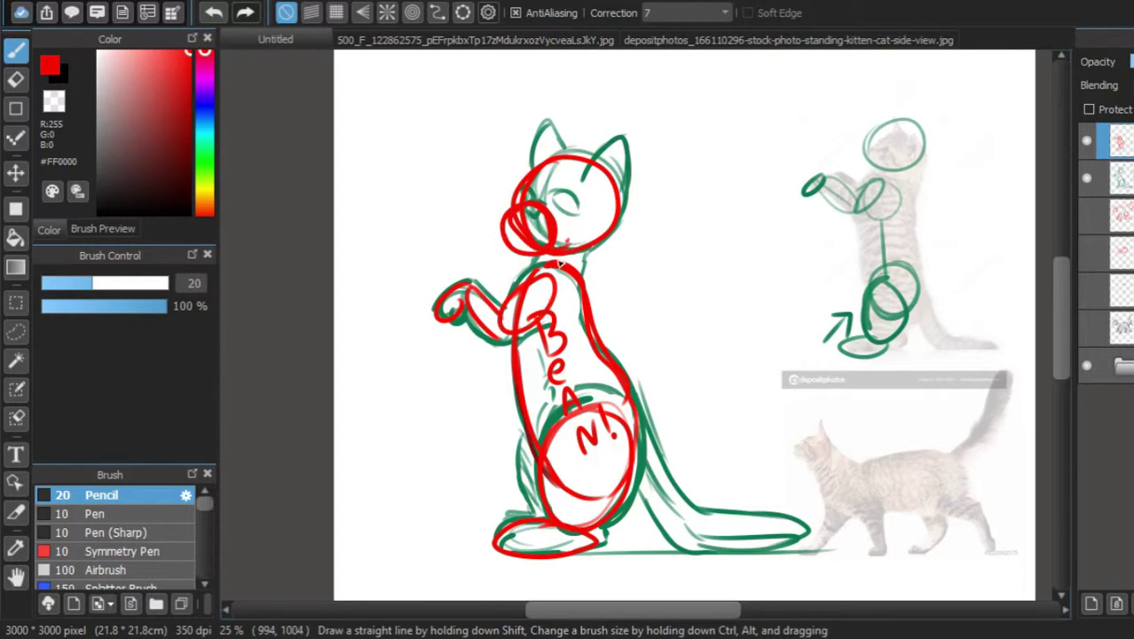
drag(575, 441, 641, 513)
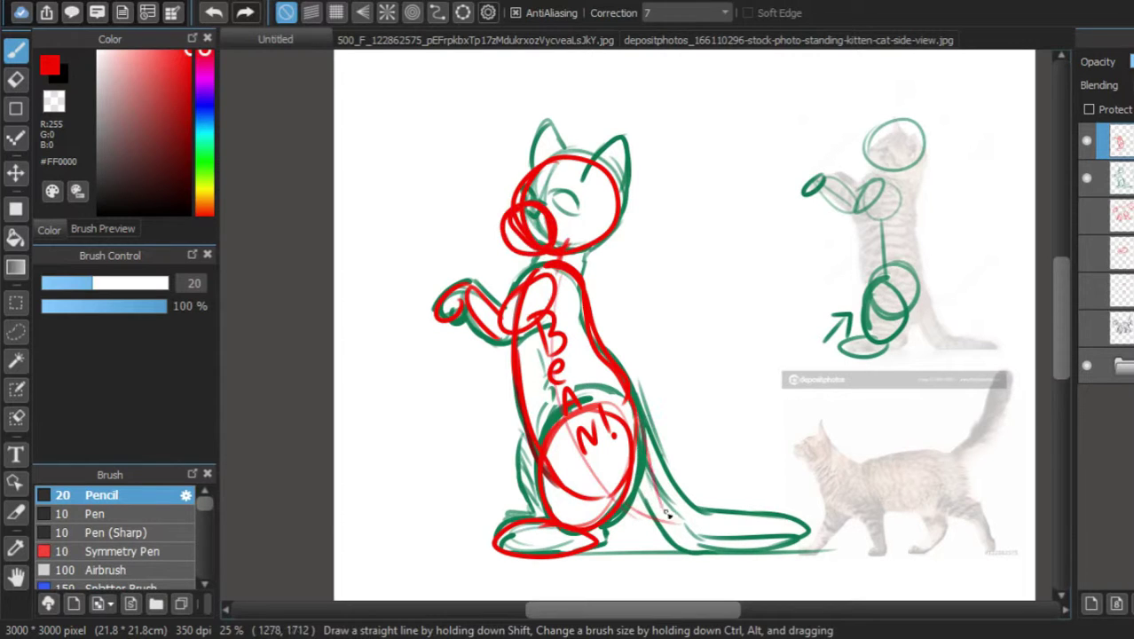
mouse_move(640, 446)
mouse_down()
mouse_move(677, 522)
mouse_move(777, 535)
mouse_up()
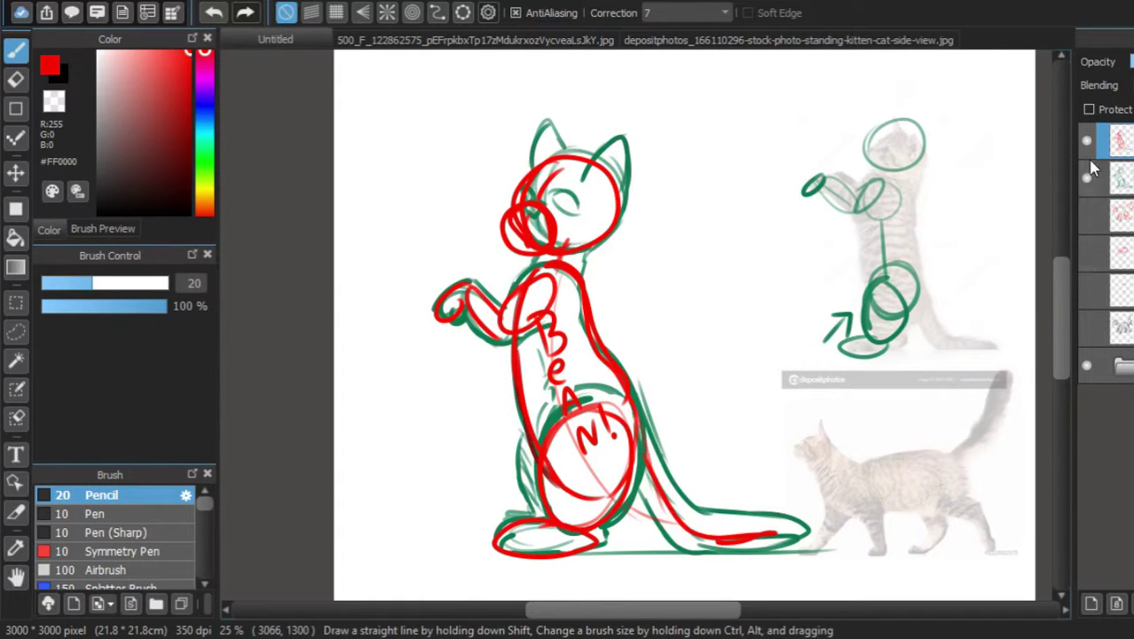
- Hide the red annotation layer, the green standing-cat layer and the reference photo folder
click(1087, 142)
click(1087, 178)
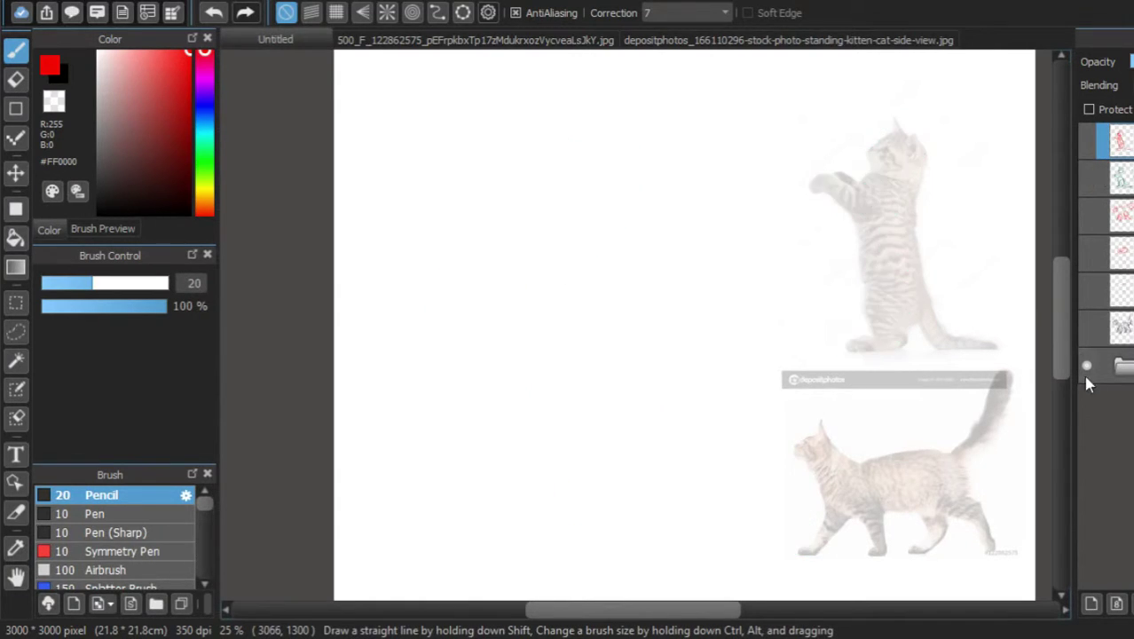
click(1088, 367)
- Add a new layer on top and set the brush colour to dark maroon (#330505)
click(1091, 604)
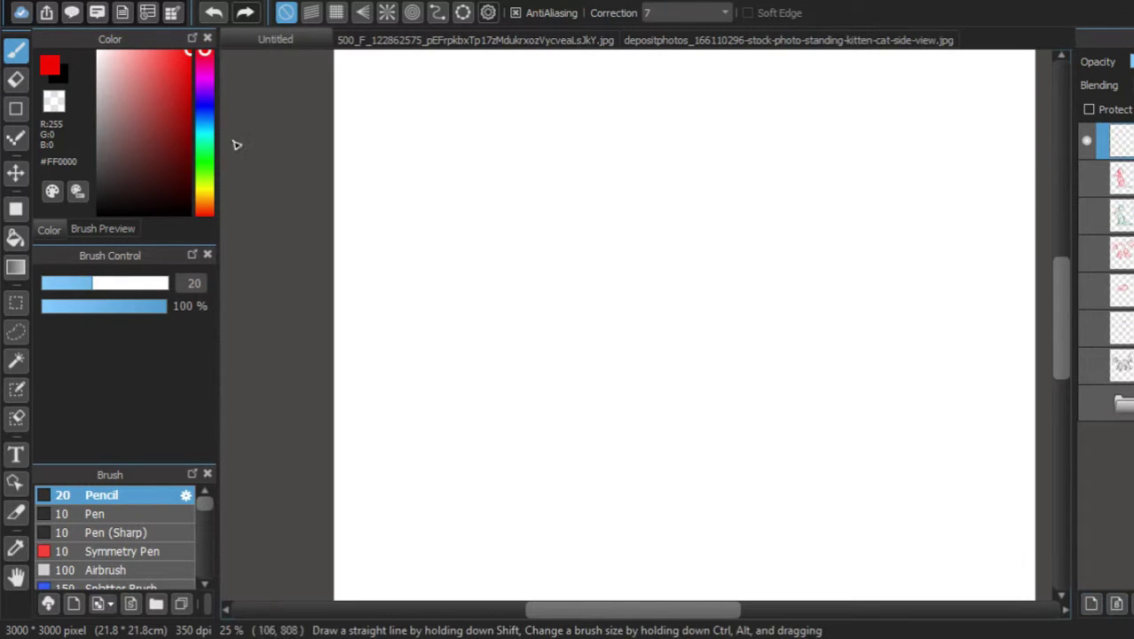
click(175, 127)
click(182, 183)
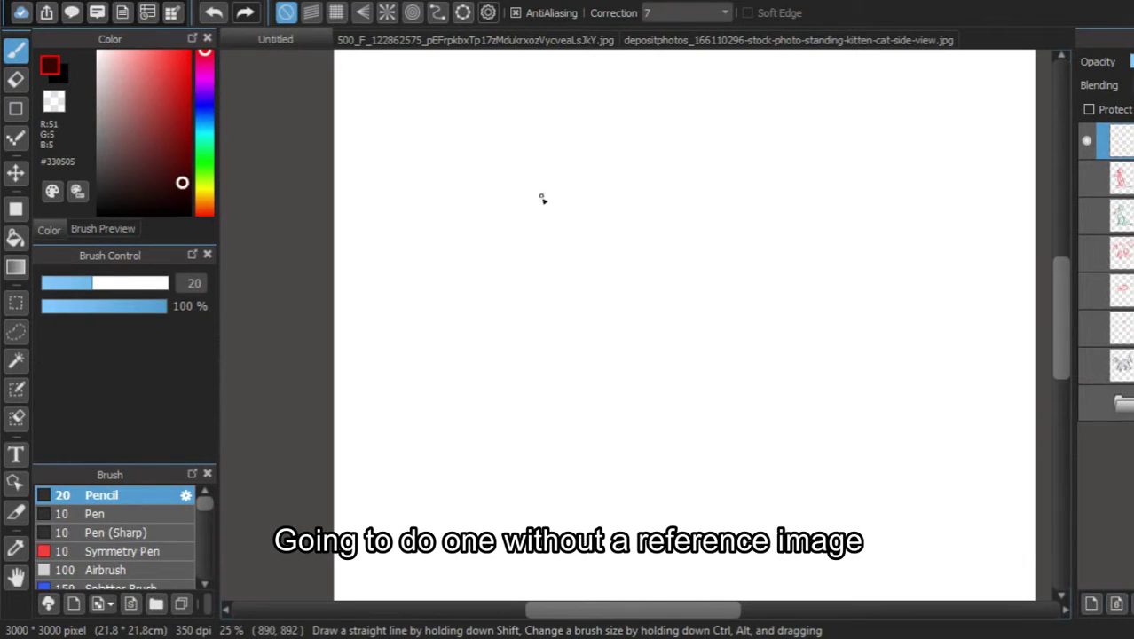
- Sketch a head circle with overlapping strokes in the upper part of the blank canvas
mouse_move(734, 144)
mouse_down()
mouse_move(686, 227)
mouse_move(740, 257)
mouse_move(765, 138)
mouse_move(812, 223)
mouse_up()
drag(795, 152, 781, 233)
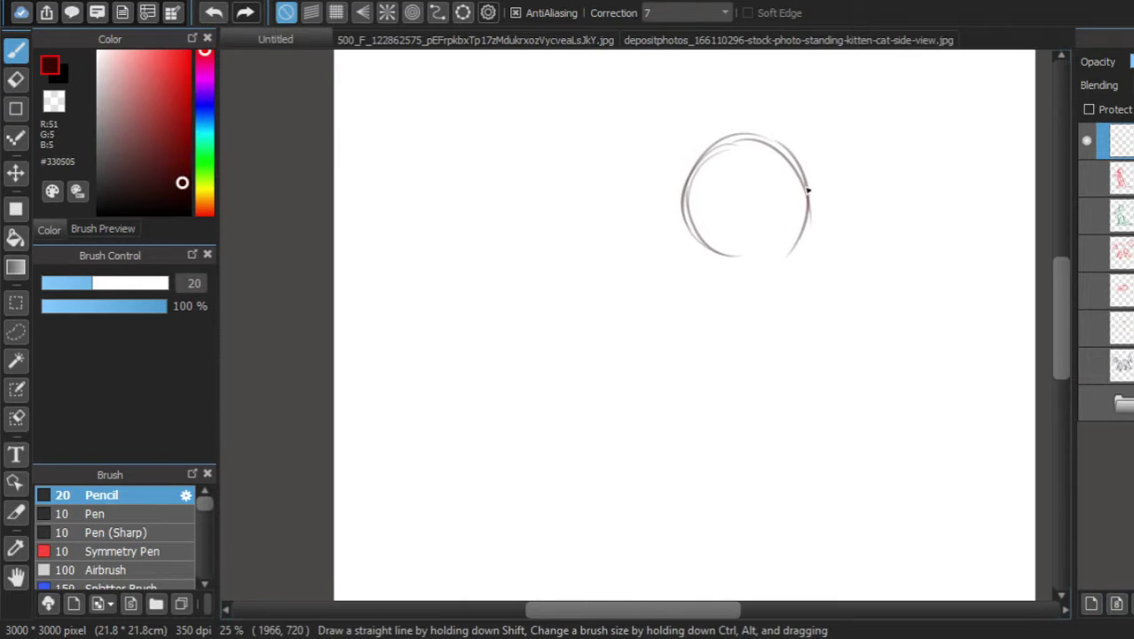
drag(808, 191, 746, 249)
drag(700, 158, 726, 266)
mouse_move(796, 243)
mouse_down()
mouse_move(807, 176)
mouse_move(700, 163)
mouse_up()
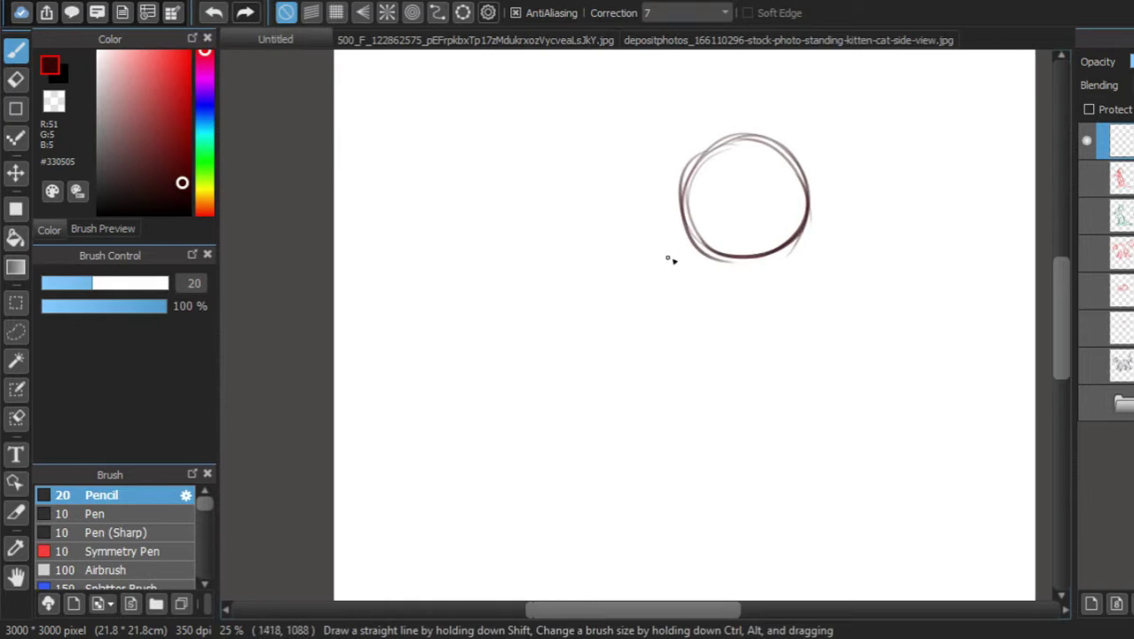
- Add a blocky muzzle with nose and mouth, a slanted eye and two pointed ears to the head
drag(792, 165, 837, 198)
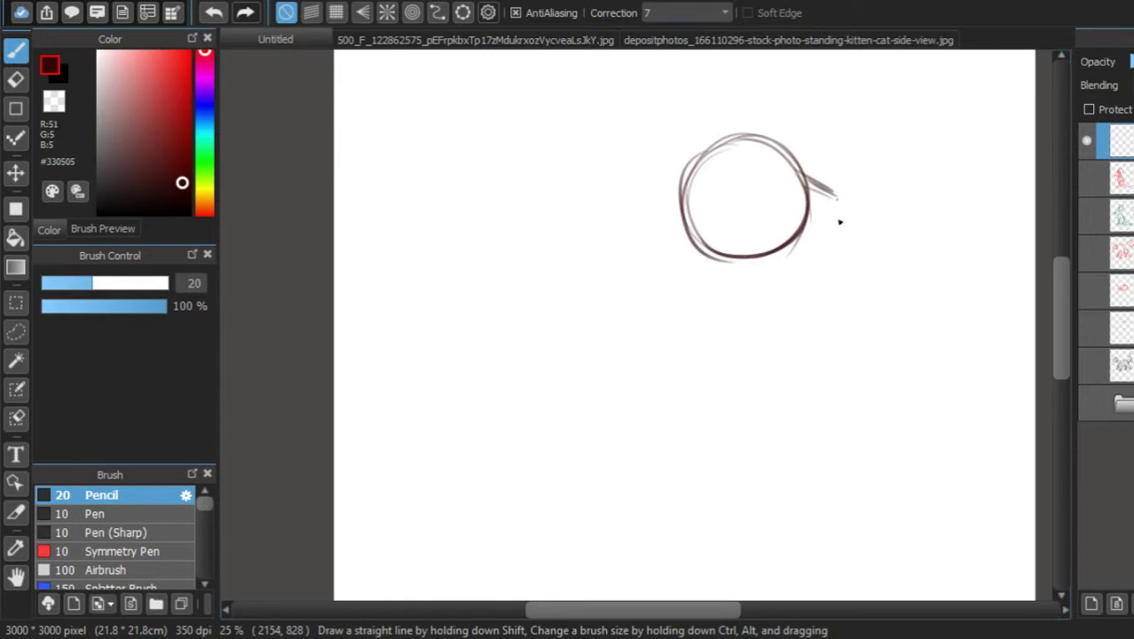
drag(834, 237, 797, 251)
drag(745, 200, 761, 199)
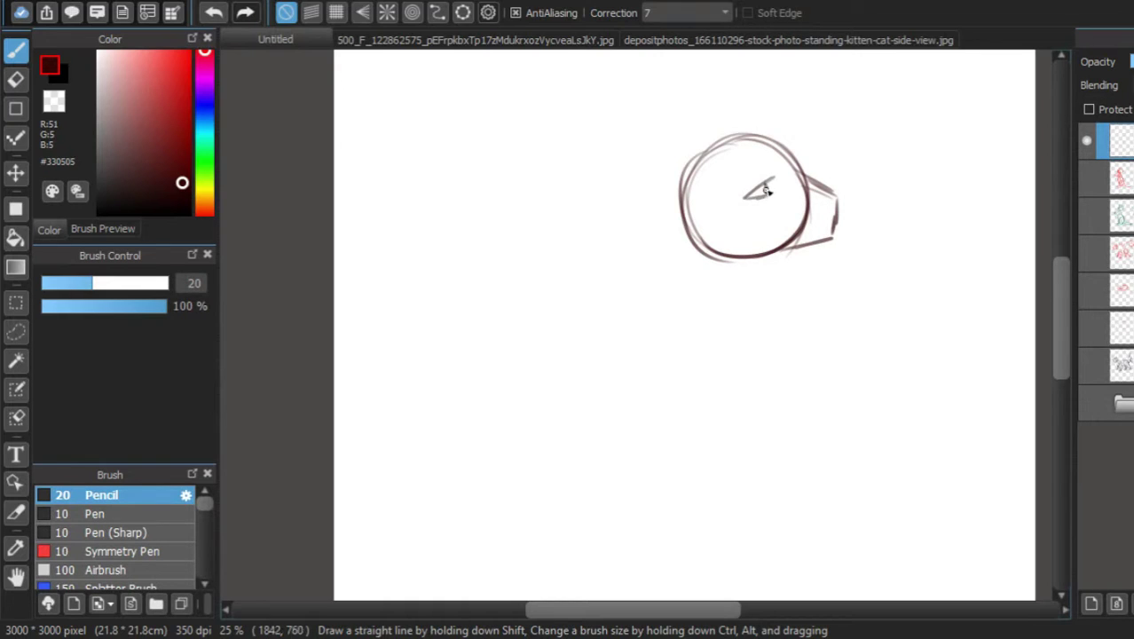
mouse_move(687, 233)
mouse_down()
mouse_move(697, 130)
mouse_move(721, 139)
mouse_move(754, 125)
mouse_move(721, 142)
mouse_move(747, 139)
mouse_move(833, 209)
mouse_up()
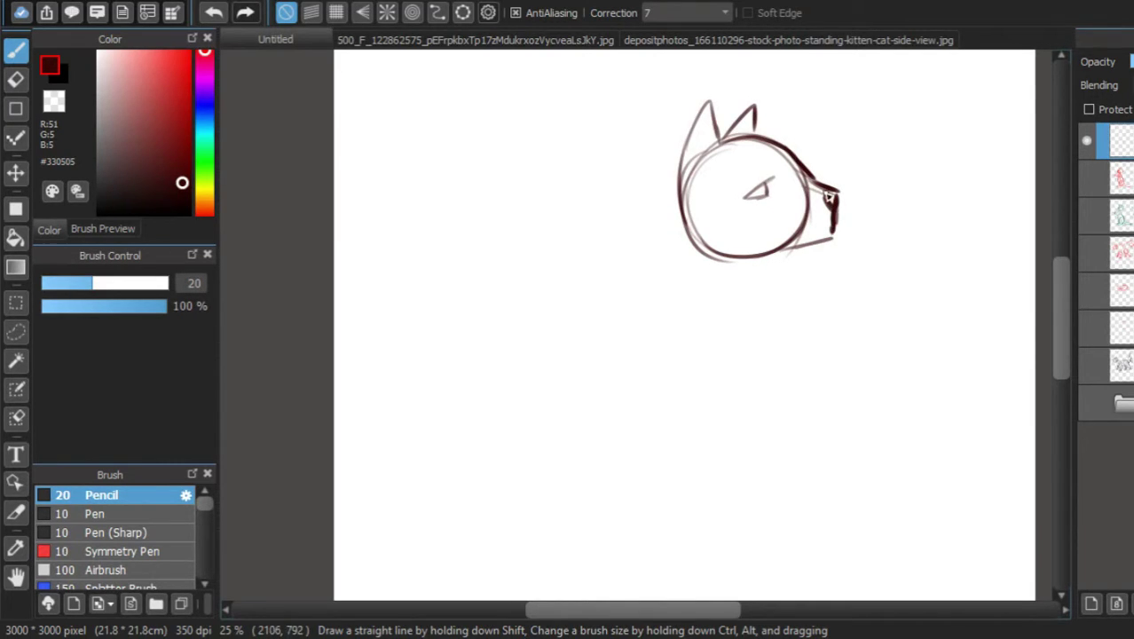
mouse_move(832, 230)
mouse_down()
mouse_move(810, 237)
mouse_move(822, 247)
mouse_up()
- Draw the back of the neck, redo the back line, and add chest and hip circles for a sitting body
mouse_move(691, 162)
mouse_down()
mouse_move(661, 299)
mouse_move(664, 272)
mouse_move(570, 357)
mouse_up()
key(ctrl+z)
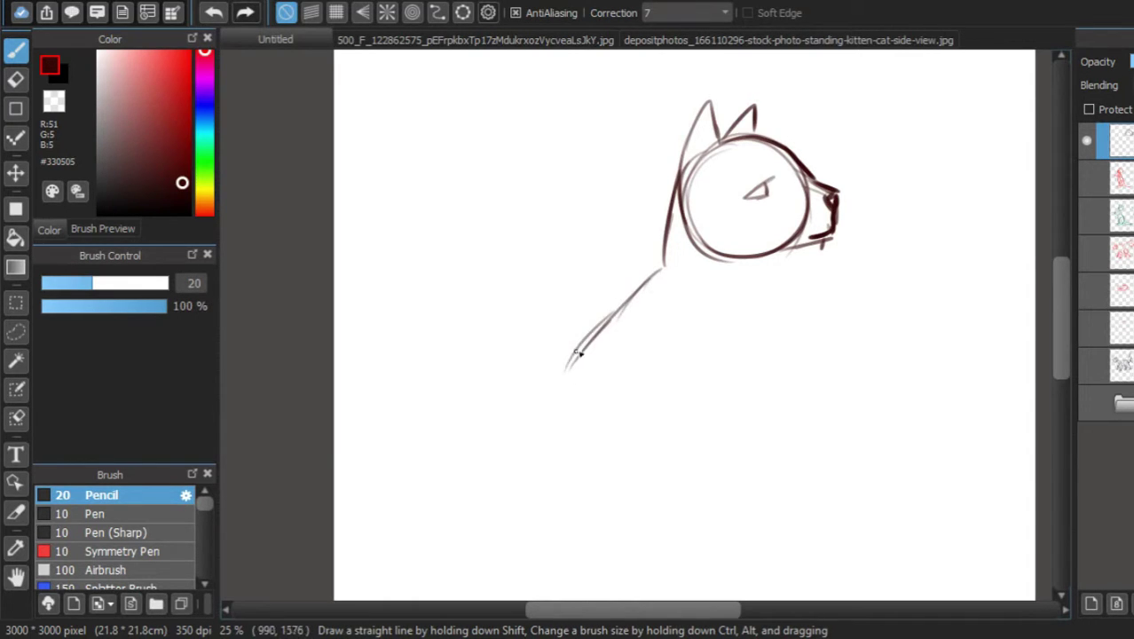
key(ctrl+z)
mouse_move(641, 318)
mouse_down()
mouse_move(724, 299)
mouse_move(734, 319)
mouse_move(641, 298)
mouse_up()
mouse_move(575, 365)
mouse_down()
mouse_move(634, 425)
mouse_move(562, 361)
mouse_move(630, 444)
mouse_move(566, 355)
mouse_move(616, 487)
mouse_move(595, 359)
mouse_move(573, 486)
mouse_move(637, 384)
mouse_move(608, 341)
mouse_move(578, 344)
mouse_move(596, 346)
mouse_move(638, 281)
mouse_move(667, 265)
mouse_move(600, 342)
mouse_move(532, 395)
mouse_move(538, 462)
mouse_move(570, 496)
mouse_move(550, 486)
mouse_move(549, 371)
mouse_move(625, 310)
mouse_up()
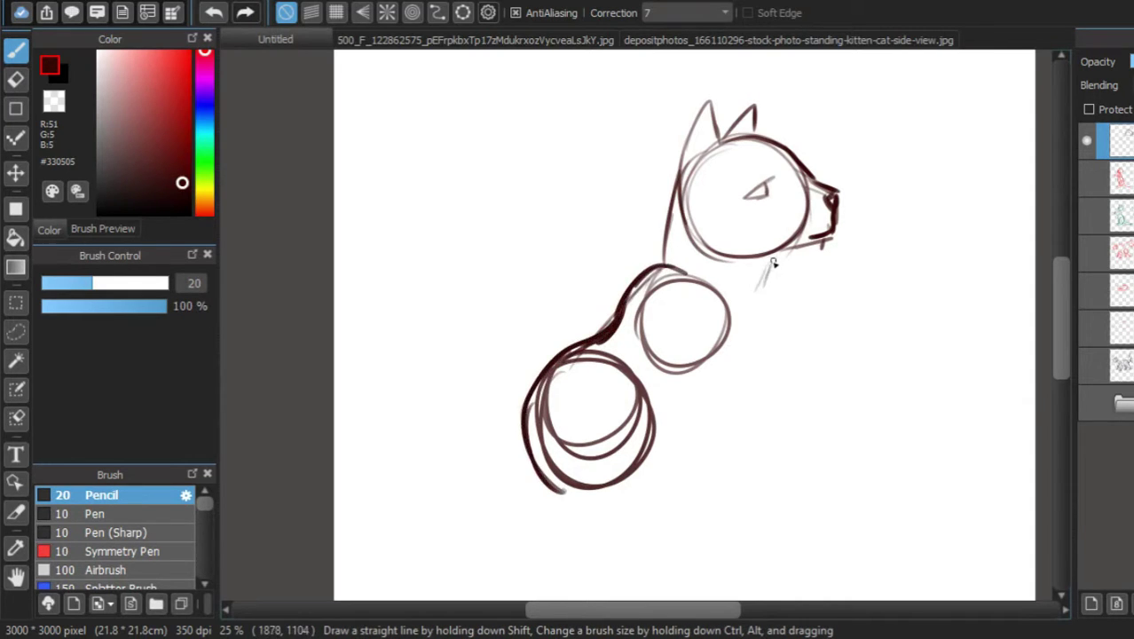
- Draw the front of the neck and chest with a shoulder line, and undo the trial foreleg oval
mouse_move(773, 263)
mouse_down()
mouse_move(751, 337)
mouse_move(724, 361)
mouse_up()
mouse_move(701, 281)
mouse_down()
mouse_move(730, 356)
mouse_move(727, 451)
mouse_move(699, 332)
mouse_move(721, 330)
mouse_up()
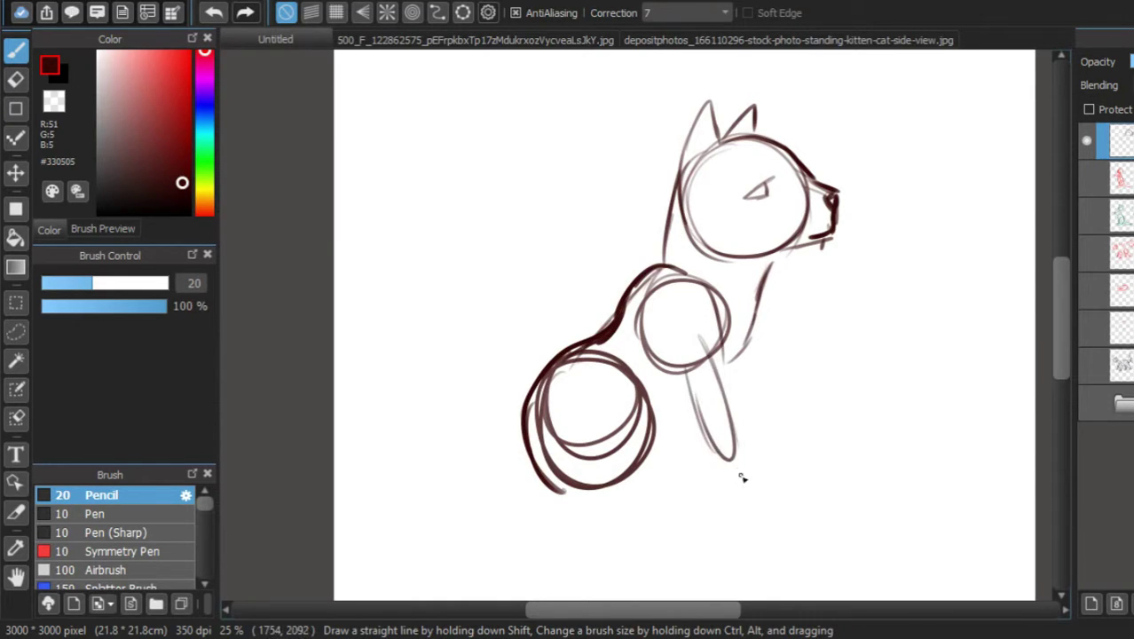
key(ctrl+z)
key(ctrl+z)
key(ctrl+z)
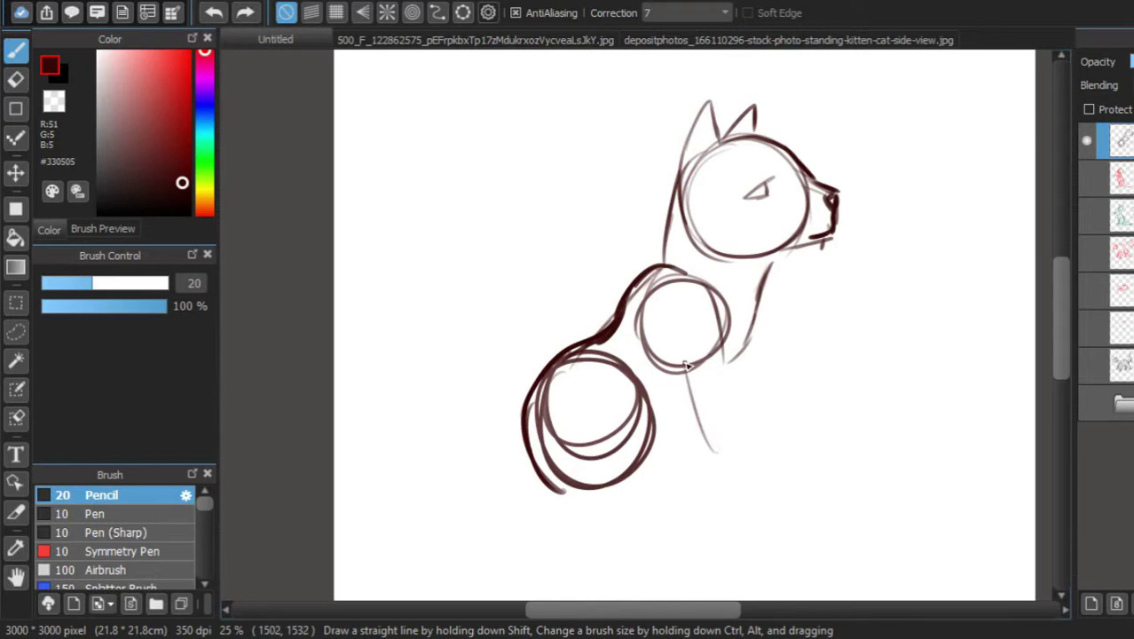
- Build the near foreleg from upper, lower and paw ovals, and add a thigh curve and hind foot oval
mouse_move(674, 339)
mouse_down()
mouse_move(725, 439)
mouse_move(694, 319)
mouse_move(710, 398)
mouse_up()
mouse_move(737, 448)
mouse_down()
mouse_move(773, 494)
mouse_move(732, 433)
mouse_up()
drag(781, 483, 809, 493)
mouse_move(609, 346)
mouse_down()
mouse_move(653, 389)
mouse_move(642, 460)
mouse_up()
drag(593, 493, 616, 496)
- Outline the near foreleg and its toed paw around the ovals, and draw the far foreleg's front edge
mouse_move(708, 293)
mouse_down()
mouse_move(751, 410)
mouse_move(795, 468)
mouse_move(760, 414)
mouse_up()
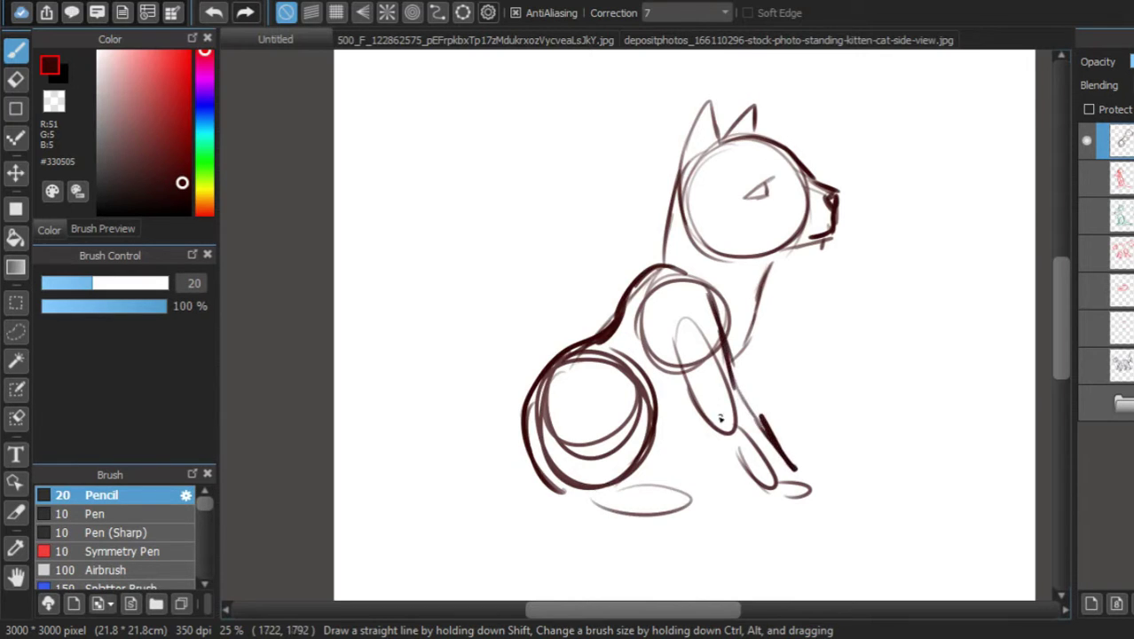
mouse_move(657, 352)
mouse_down()
mouse_move(691, 437)
mouse_move(691, 421)
mouse_move(752, 497)
mouse_move(765, 497)
mouse_move(746, 484)
mouse_move(826, 520)
mouse_up()
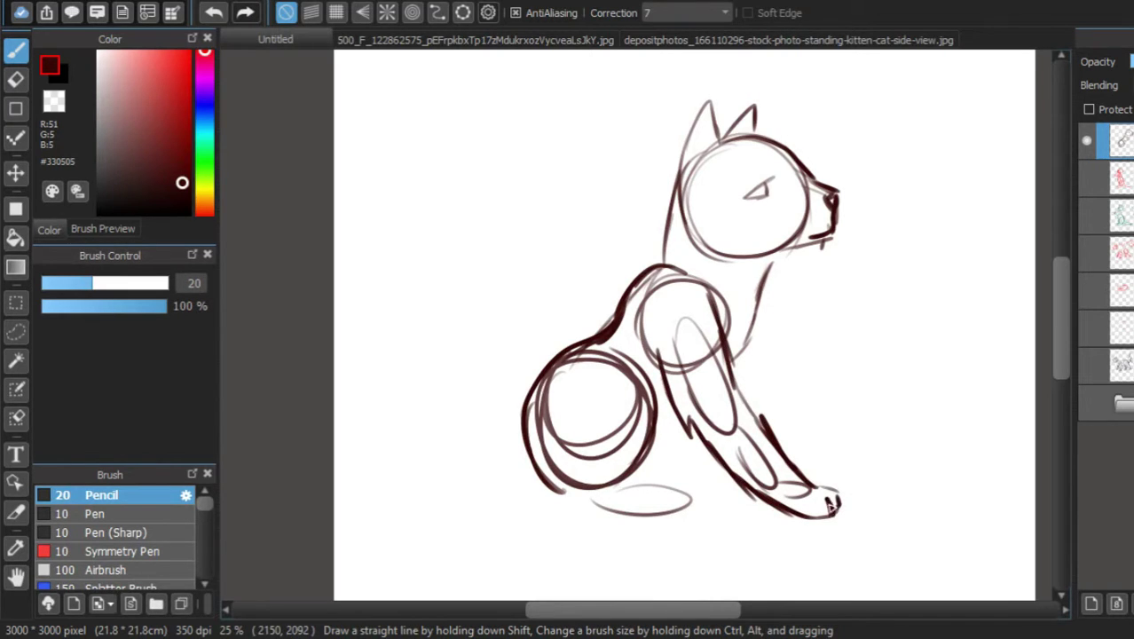
mouse_move(751, 357)
mouse_down()
mouse_move(766, 400)
mouse_move(835, 480)
mouse_up()
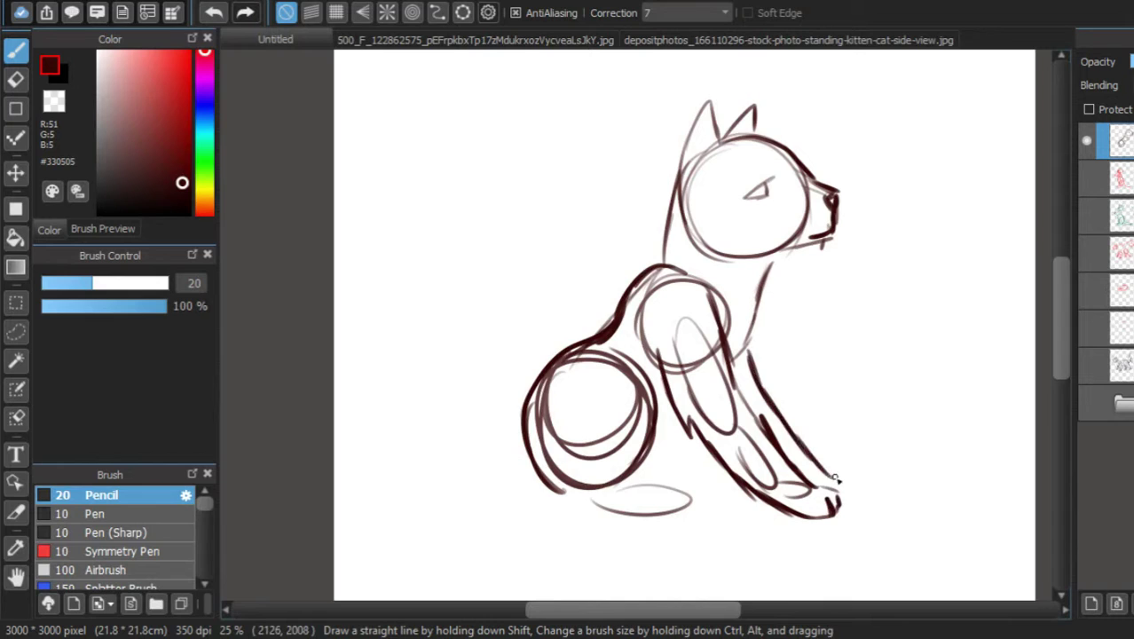
- Outline the thigh and toed hind foot, add the belly line, and draw a tall curved tail behind the sitting cat
mouse_move(664, 387)
mouse_down()
mouse_move(634, 480)
mouse_move(698, 492)
mouse_move(698, 515)
mouse_up()
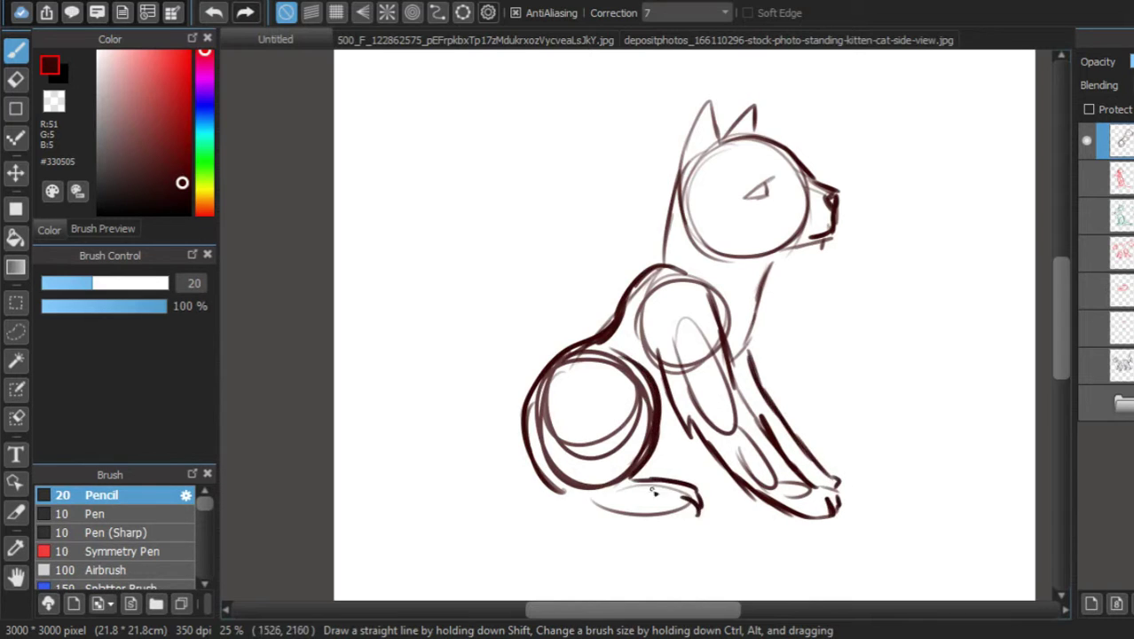
mouse_move(559, 504)
mouse_down()
mouse_move(614, 526)
mouse_move(699, 524)
mouse_up()
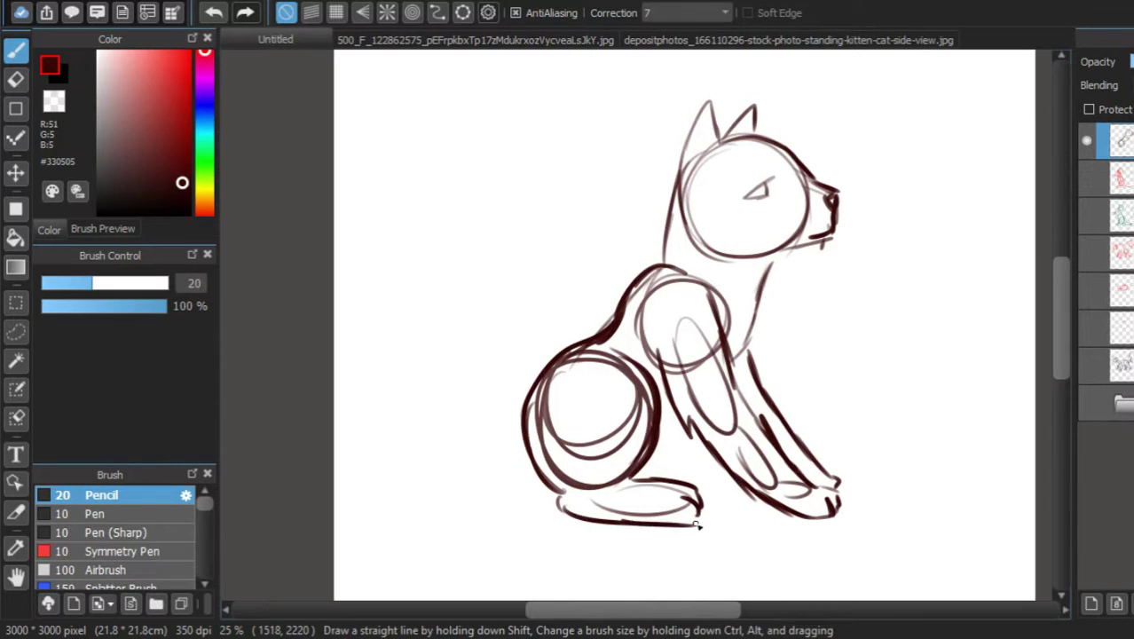
drag(690, 422, 660, 446)
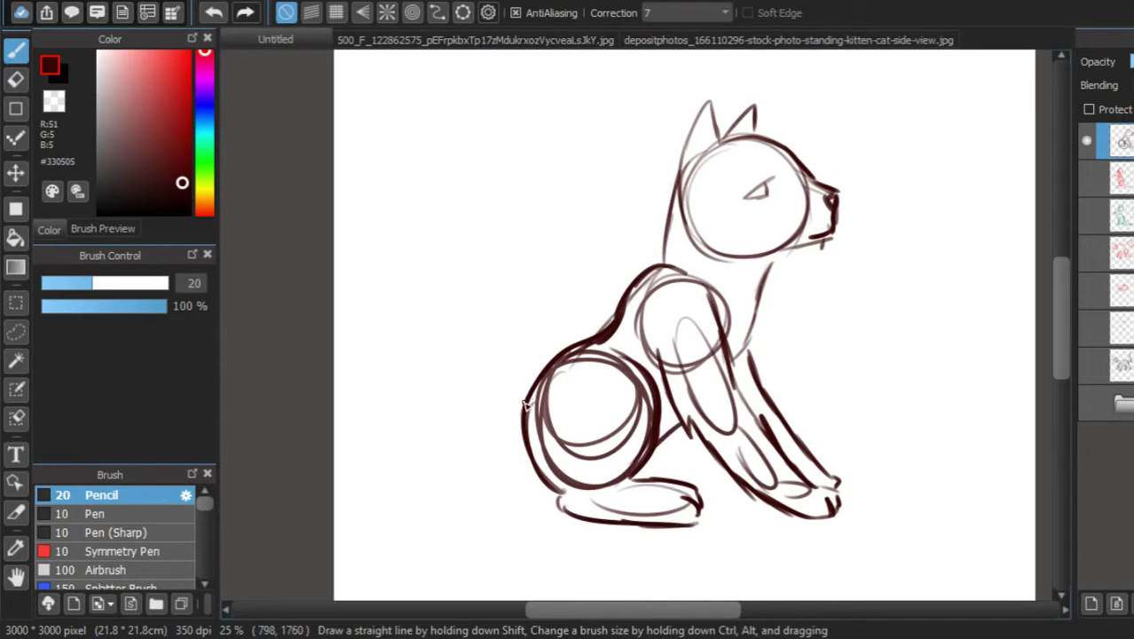
mouse_move(525, 442)
mouse_down()
mouse_move(509, 444)
mouse_move(486, 404)
mouse_move(524, 261)
mouse_move(442, 203)
mouse_move(410, 242)
mouse_move(466, 327)
mouse_move(458, 463)
mouse_move(537, 490)
mouse_up()
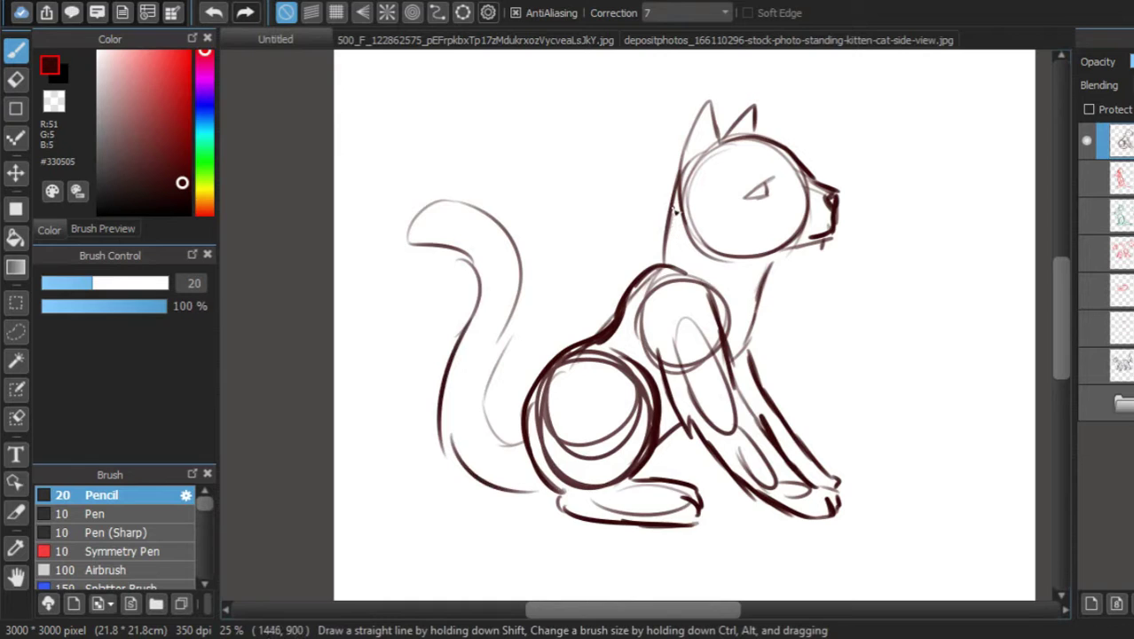
- Thicken the chest line, then erase the long snout and redraw it shorter with a small nose and chin
mouse_move(758, 264)
mouse_down()
mouse_move(739, 362)
mouse_move(766, 269)
mouse_up()
key(e)
mouse_move(815, 200)
mouse_down()
mouse_move(811, 253)
mouse_move(837, 147)
mouse_move(803, 255)
mouse_up()
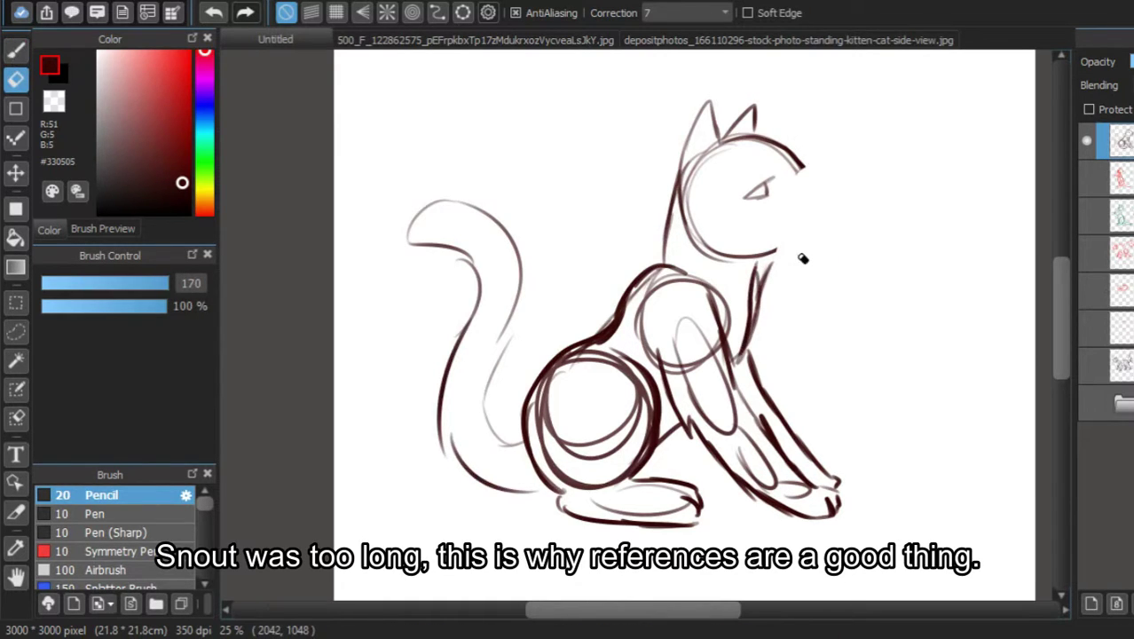
key(b)
drag(754, 140, 798, 191)
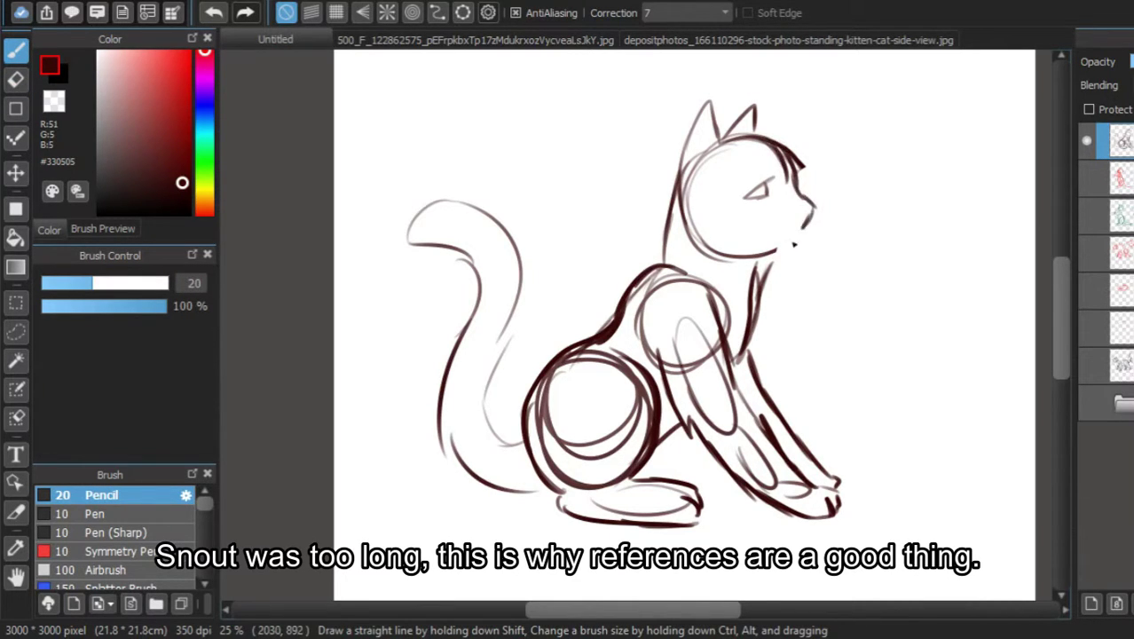
mouse_move(794, 244)
mouse_down()
mouse_move(809, 206)
mouse_move(785, 181)
mouse_move(806, 225)
mouse_up()
- Erase the construction circles and ovals inside the head, shoulder, thigh and foreleg
key(e)
mouse_move(701, 253)
mouse_down()
mouse_move(705, 166)
mouse_move(669, 331)
mouse_move(668, 313)
mouse_move(703, 389)
mouse_move(763, 460)
mouse_move(731, 434)
mouse_move(798, 494)
mouse_move(693, 322)
mouse_move(691, 346)
mouse_move(688, 290)
mouse_move(619, 373)
mouse_move(620, 357)
mouse_move(623, 405)
mouse_move(635, 410)
mouse_move(591, 454)
mouse_move(563, 426)
mouse_move(584, 377)
mouse_move(598, 373)
mouse_move(559, 433)
mouse_move(589, 468)
mouse_move(592, 410)
mouse_move(662, 359)
mouse_move(681, 362)
mouse_move(689, 311)
mouse_move(653, 322)
mouse_move(665, 293)
mouse_move(680, 297)
mouse_move(689, 282)
mouse_move(664, 299)
mouse_move(725, 303)
mouse_up()
key(b)
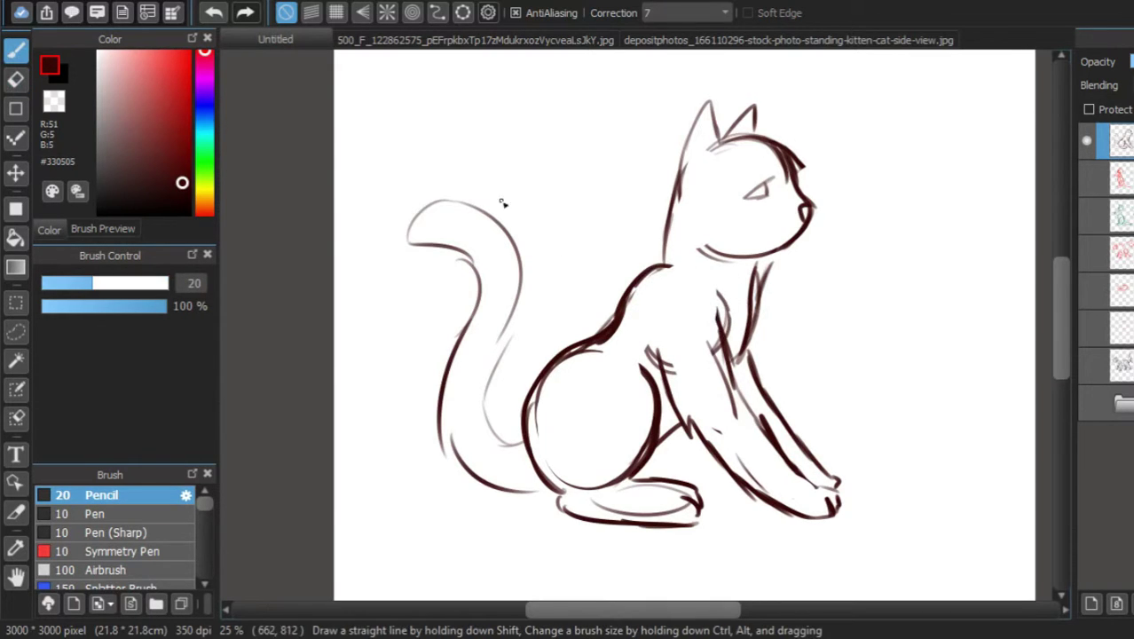
- Darken the near foreleg's edges and draw an arrow above the back that follows its in-and-out curve
drag(654, 355, 701, 444)
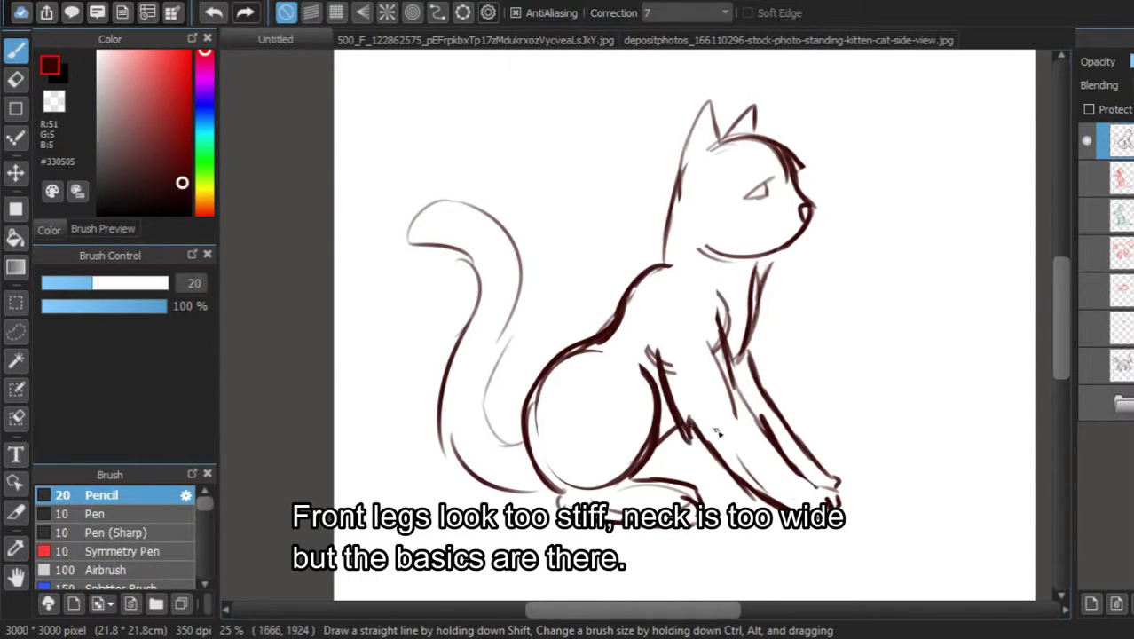
drag(722, 321, 772, 449)
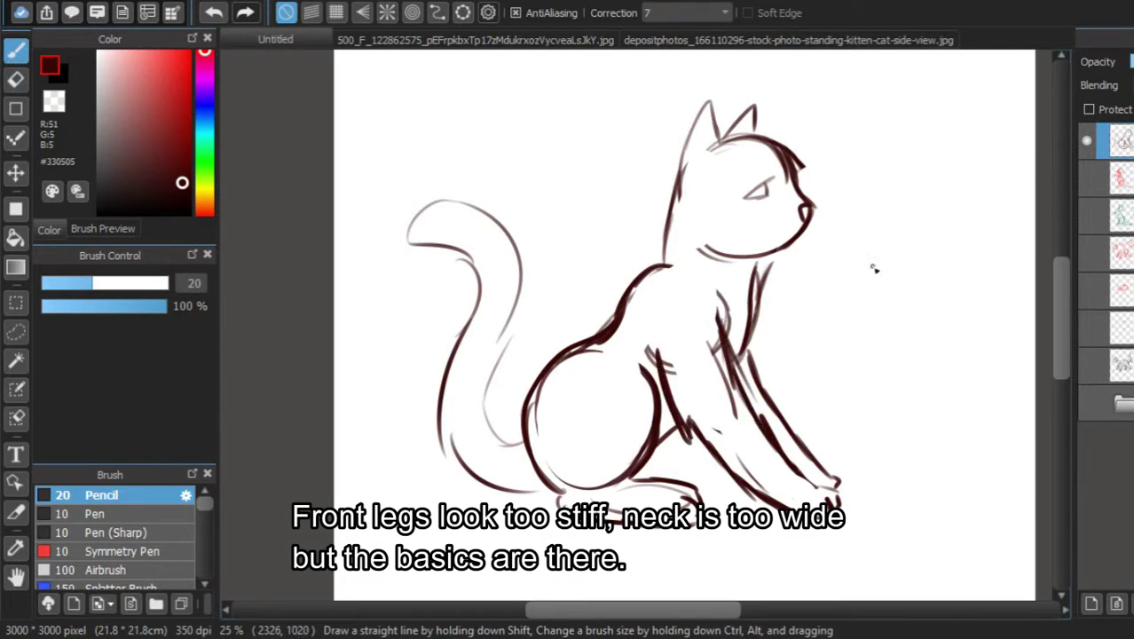
drag(878, 293, 841, 290)
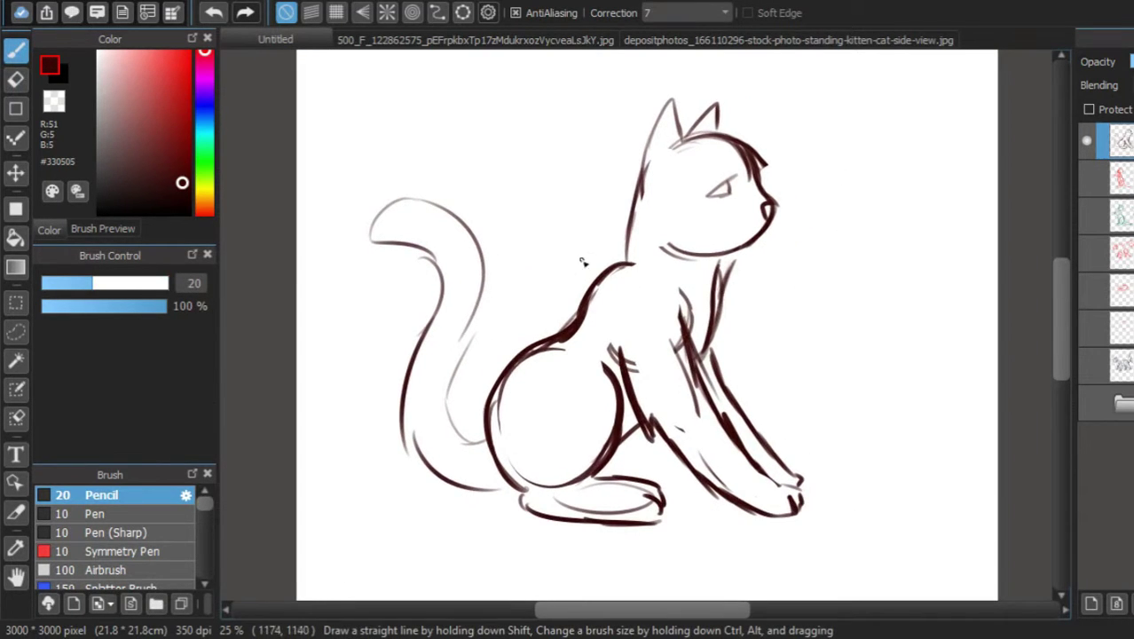
mouse_move(584, 255)
mouse_down()
mouse_move(557, 297)
mouse_move(494, 353)
mouse_move(579, 262)
mouse_move(494, 351)
mouse_up()
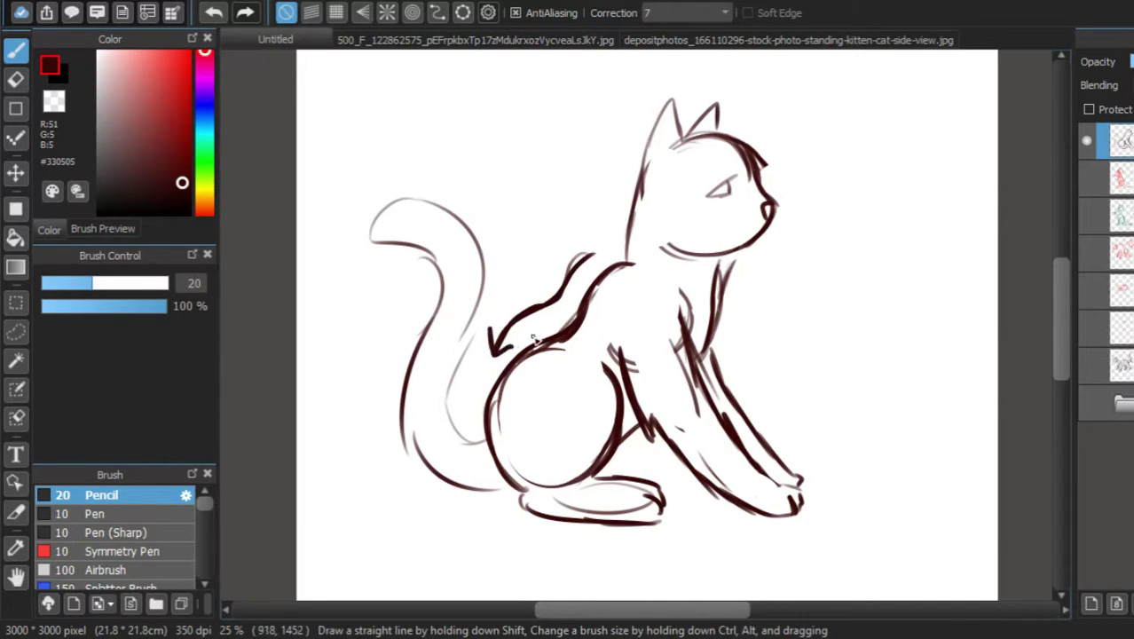
- Draw a separate bent foreleg with toes above the tail, and add three lines beside it for its segments
drag(790, 339, 816, 448)
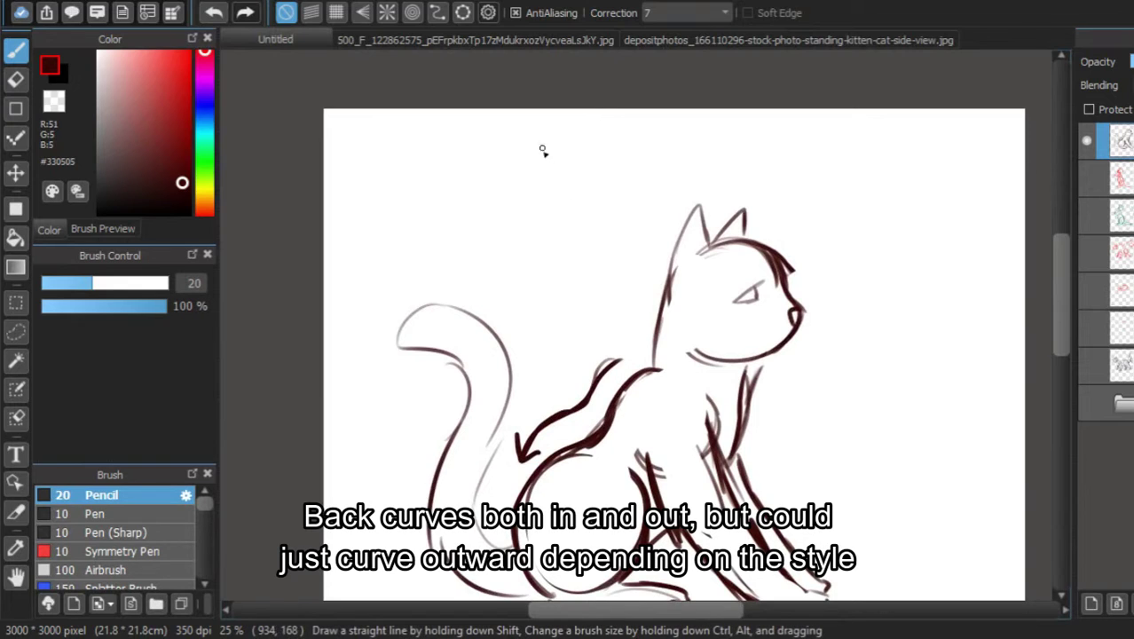
mouse_move(543, 151)
mouse_down()
mouse_move(547, 192)
mouse_move(507, 255)
mouse_move(518, 288)
mouse_move(529, 222)
mouse_up()
mouse_move(549, 184)
mouse_down()
mouse_move(545, 149)
mouse_move(596, 151)
mouse_move(583, 208)
mouse_move(544, 265)
mouse_move(550, 302)
mouse_up()
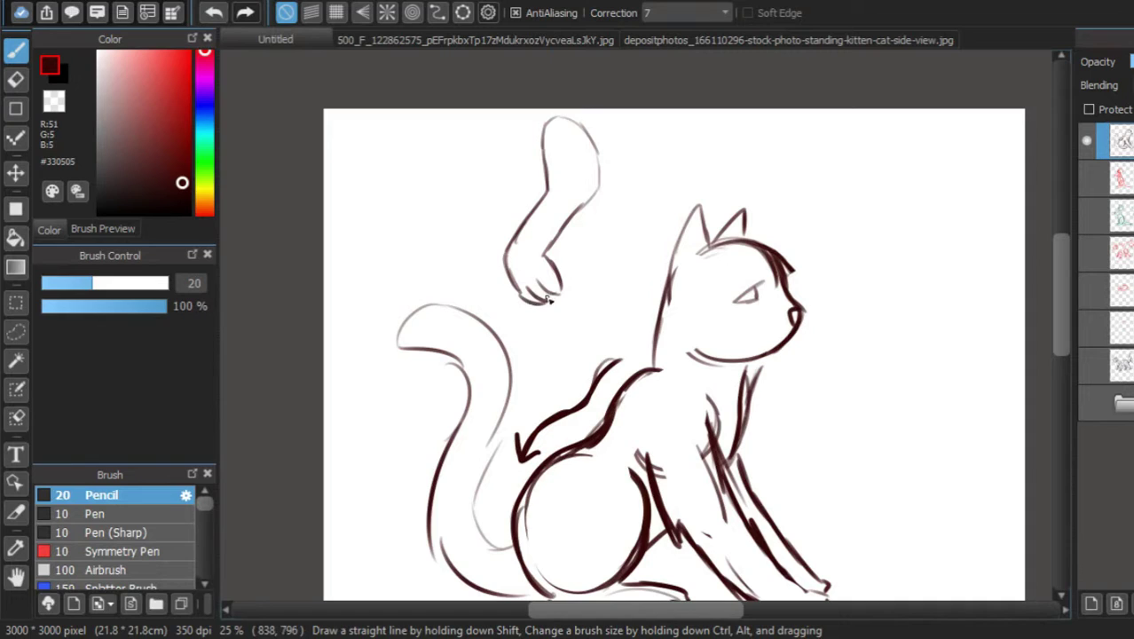
mouse_move(522, 133)
mouse_down()
mouse_move(540, 180)
mouse_move(487, 233)
mouse_up()
drag(487, 245, 497, 284)
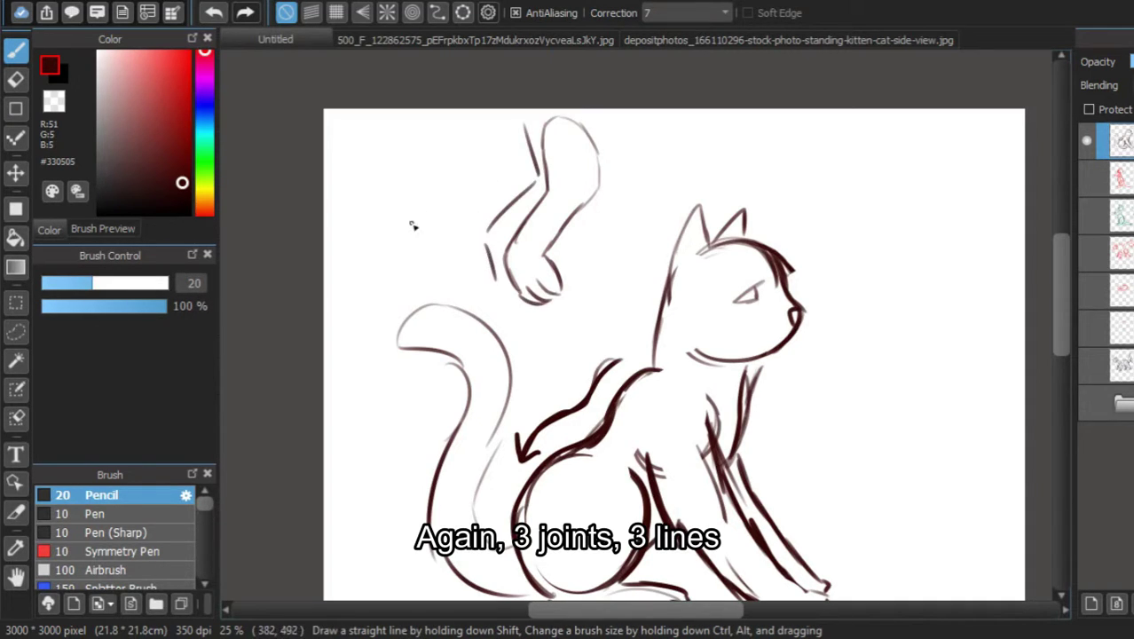
- Handwrite "3 joints" beside the foreleg study and number its segments 1, 2 and 3
mouse_move(402, 213)
mouse_down()
mouse_move(418, 228)
mouse_move(406, 251)
mouse_up()
click(441, 217)
drag(446, 220, 450, 249)
mouse_move(458, 197)
mouse_down()
mouse_move(454, 214)
mouse_move(474, 178)
mouse_up()
drag(479, 158, 477, 188)
drag(471, 171, 492, 168)
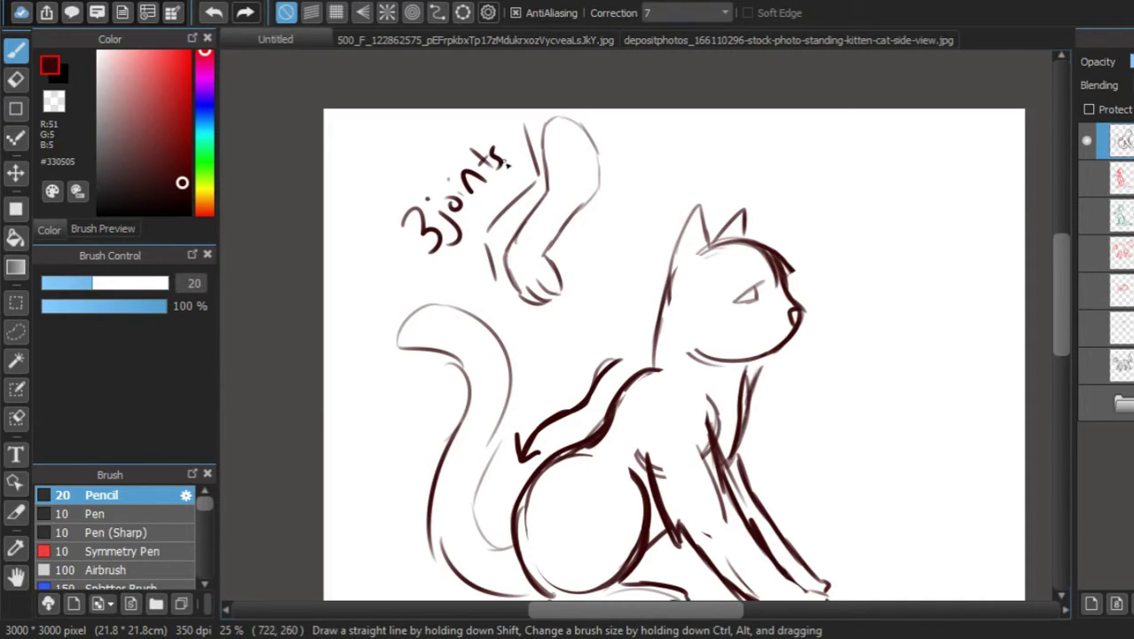
drag(566, 141, 581, 161)
drag(555, 204, 569, 217)
drag(529, 257, 522, 275)
- Handwrite "front" beside the foreleg study and add a curved double-headed arrow
drag(888, 373, 779, 280)
scroll(461, 188, up, 1)
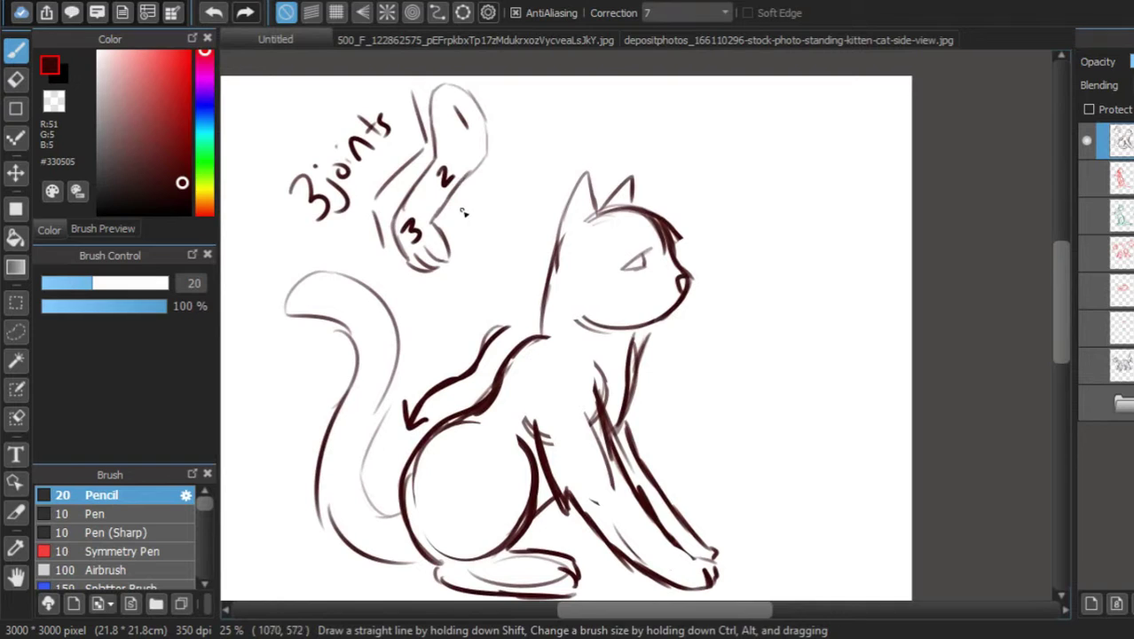
mouse_move(459, 216)
mouse_down()
mouse_move(455, 241)
mouse_move(513, 202)
mouse_move(520, 176)
mouse_move(501, 150)
mouse_move(516, 145)
mouse_up()
- Mark the sitting cat's hind leg with joint dots at hip, heel and toes, joined by bone lines
drag(699, 335, 676, 284)
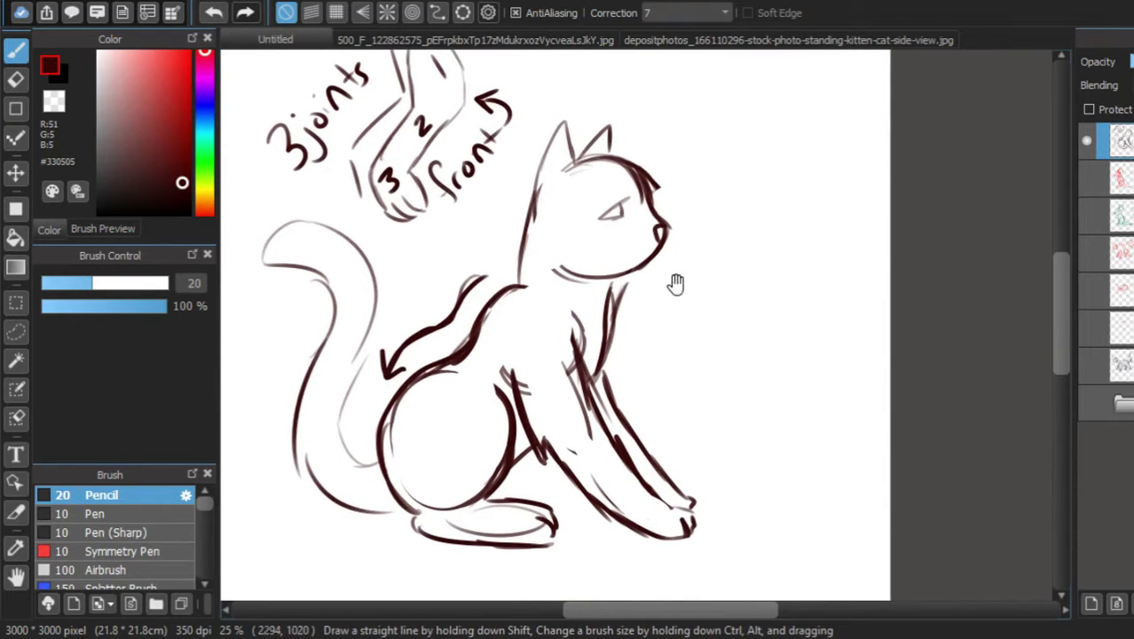
drag(455, 420, 435, 515)
drag(453, 522, 526, 523)
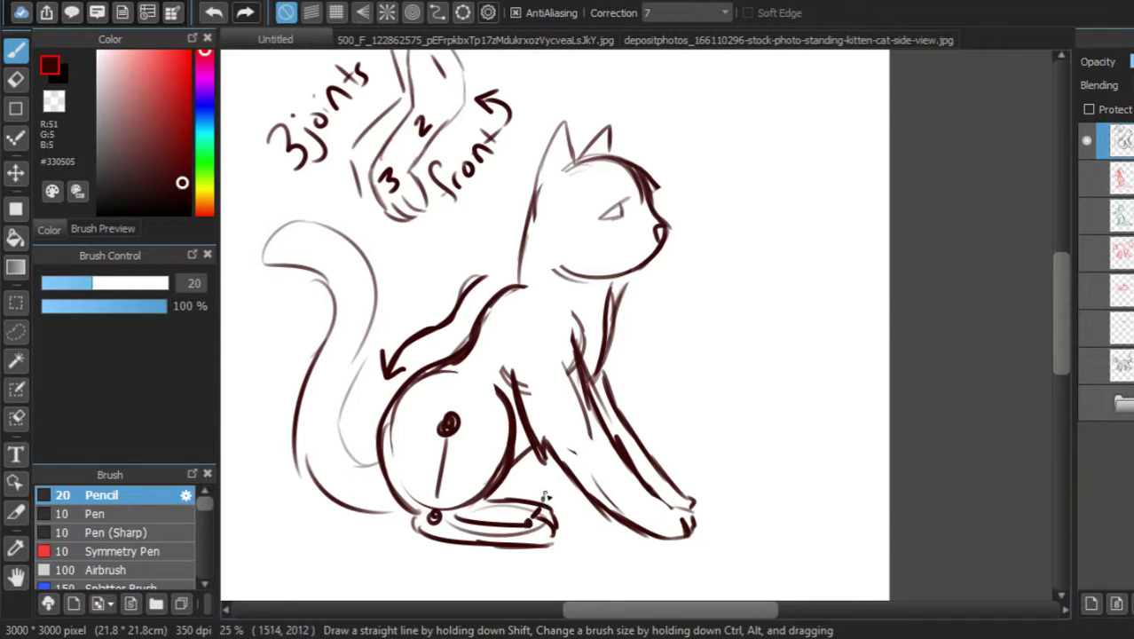
- Draw a hind leg study in front of the cat with a hip dot and bent bone lines, and outline it with a foot
mouse_move(775, 266)
mouse_down()
mouse_move(816, 332)
mouse_move(761, 385)
mouse_up()
key(ctrl+z)
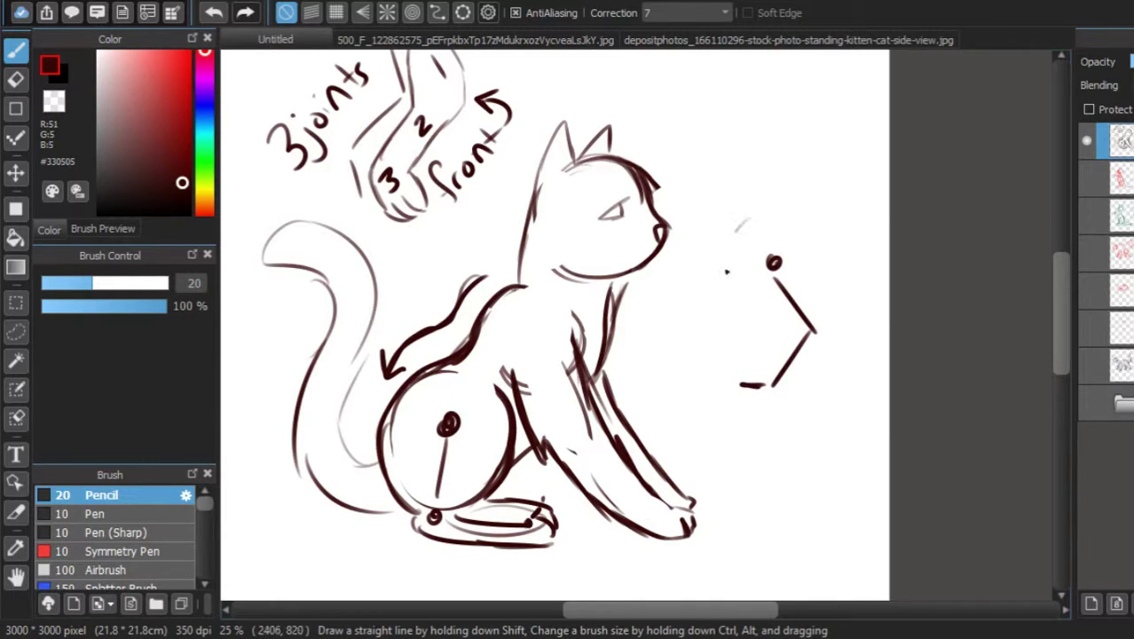
mouse_move(728, 266)
mouse_down()
mouse_move(824, 250)
mouse_move(759, 312)
mouse_move(777, 341)
mouse_up()
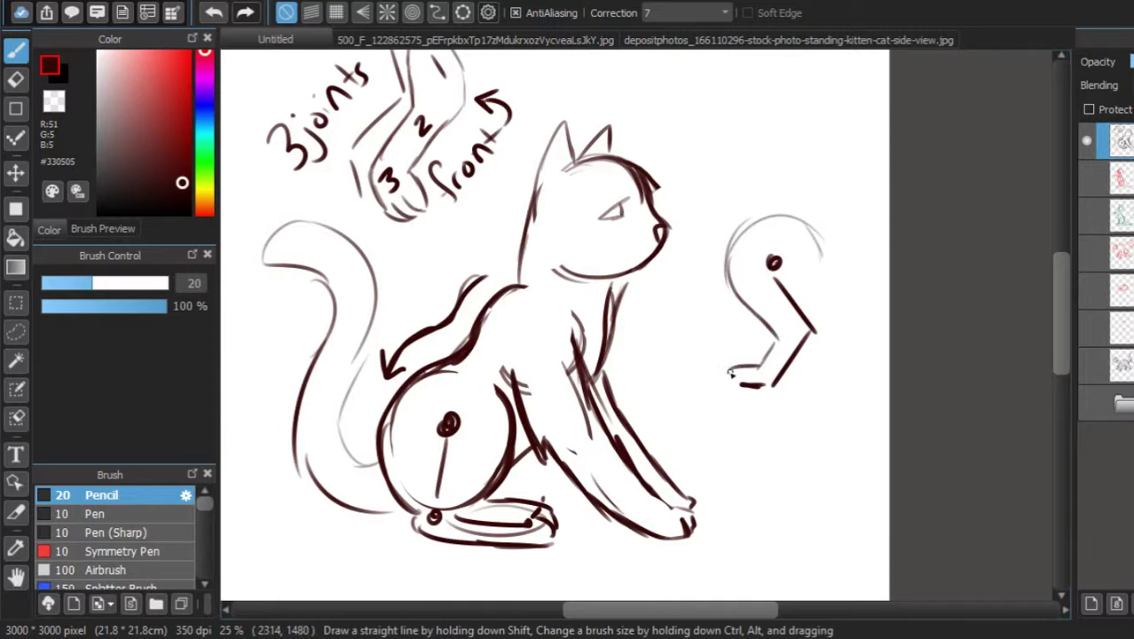
mouse_move(731, 385)
mouse_down()
mouse_move(770, 404)
mouse_move(804, 400)
mouse_move(840, 317)
mouse_up()
mouse_move(820, 266)
mouse_down()
mouse_move(838, 306)
mouse_move(827, 357)
mouse_move(799, 391)
mouse_up()
mouse_move(774, 335)
mouse_down()
mouse_move(731, 259)
mouse_move(777, 229)
mouse_move(818, 250)
mouse_move(733, 267)
mouse_move(761, 367)
mouse_move(723, 366)
mouse_move(732, 388)
mouse_move(761, 356)
mouse_up()
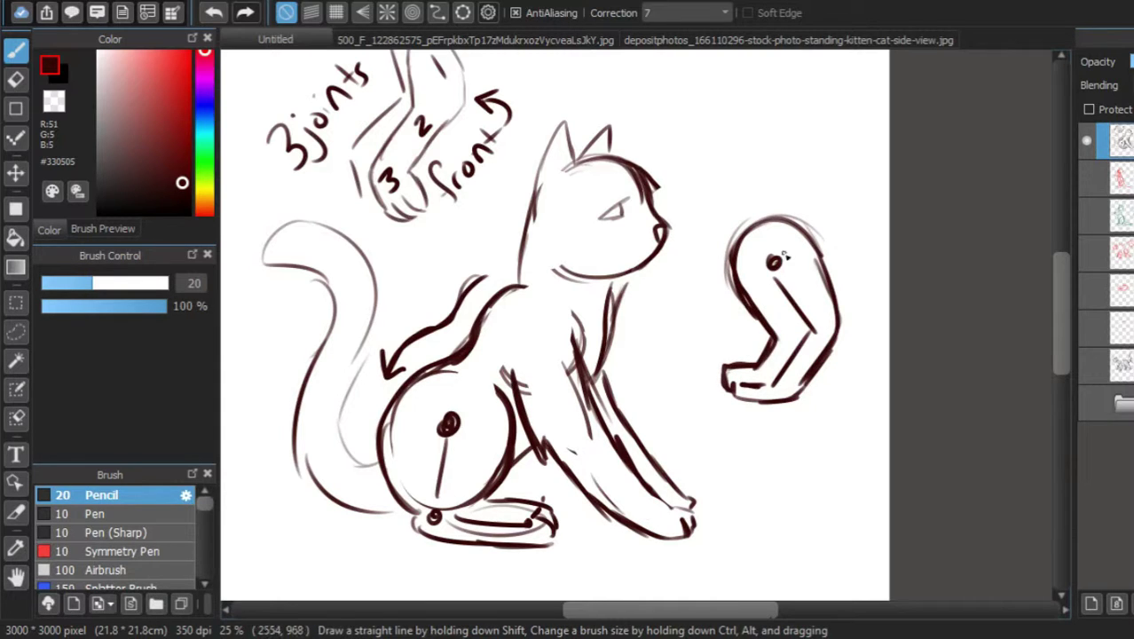
- Number the hind leg study's segments 1, 2 and 3, label it "Back", and add a bent arrow along its front
drag(818, 209, 817, 233)
drag(851, 344, 866, 357)
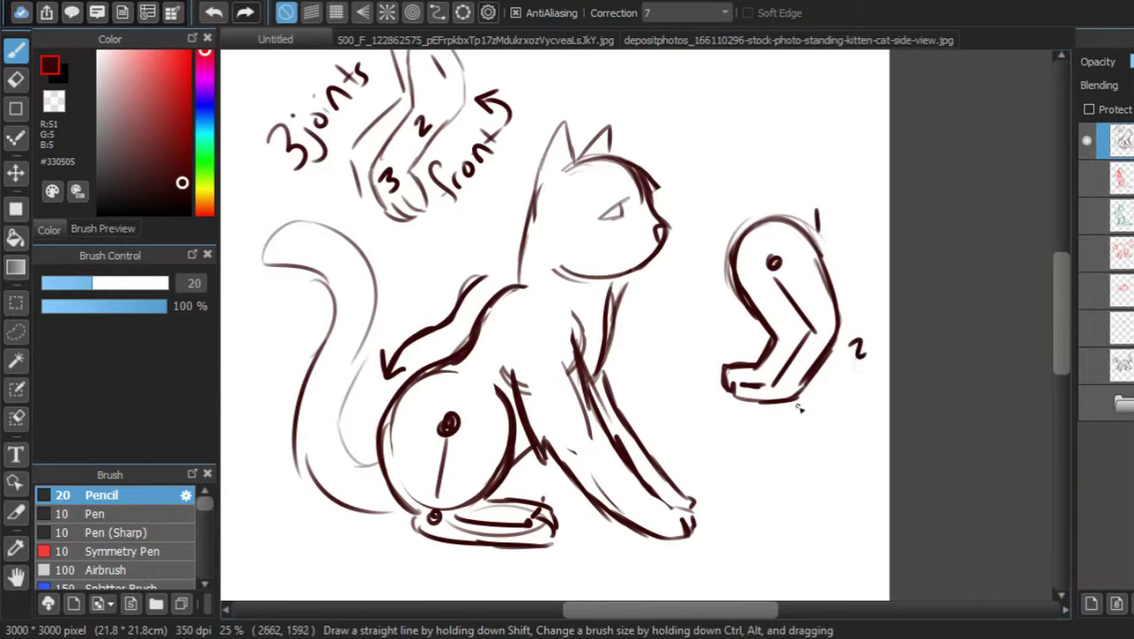
drag(796, 410, 810, 424)
mouse_move(733, 174)
mouse_down()
mouse_move(735, 204)
mouse_move(748, 210)
mouse_up()
drag(781, 175, 795, 183)
drag(811, 135, 808, 174)
drag(809, 163, 837, 149)
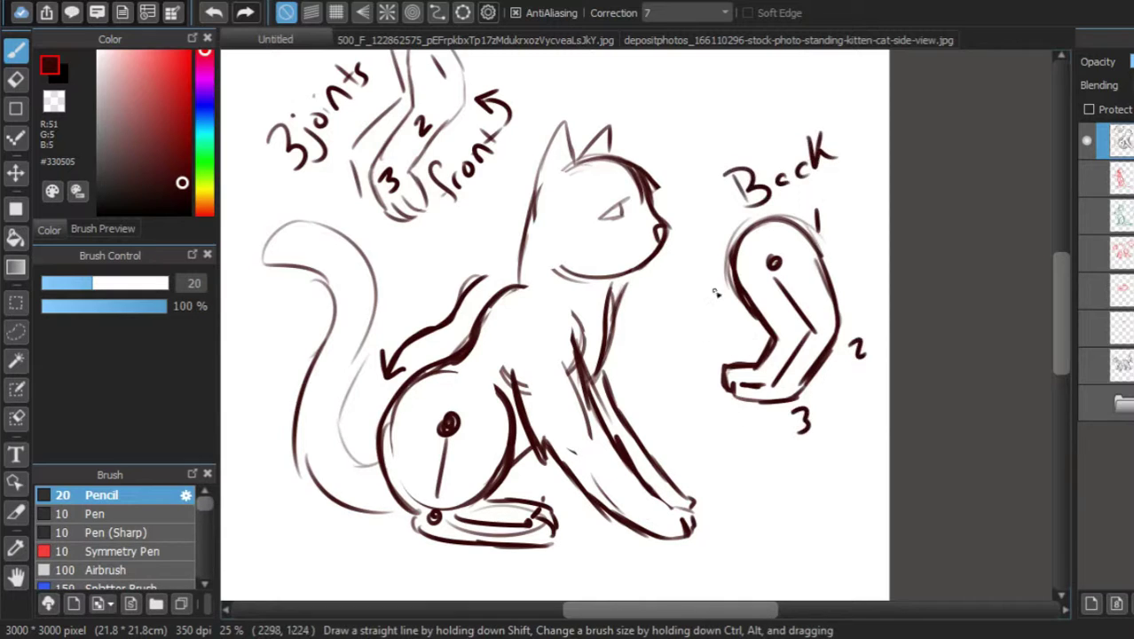
drag(697, 259, 731, 312)
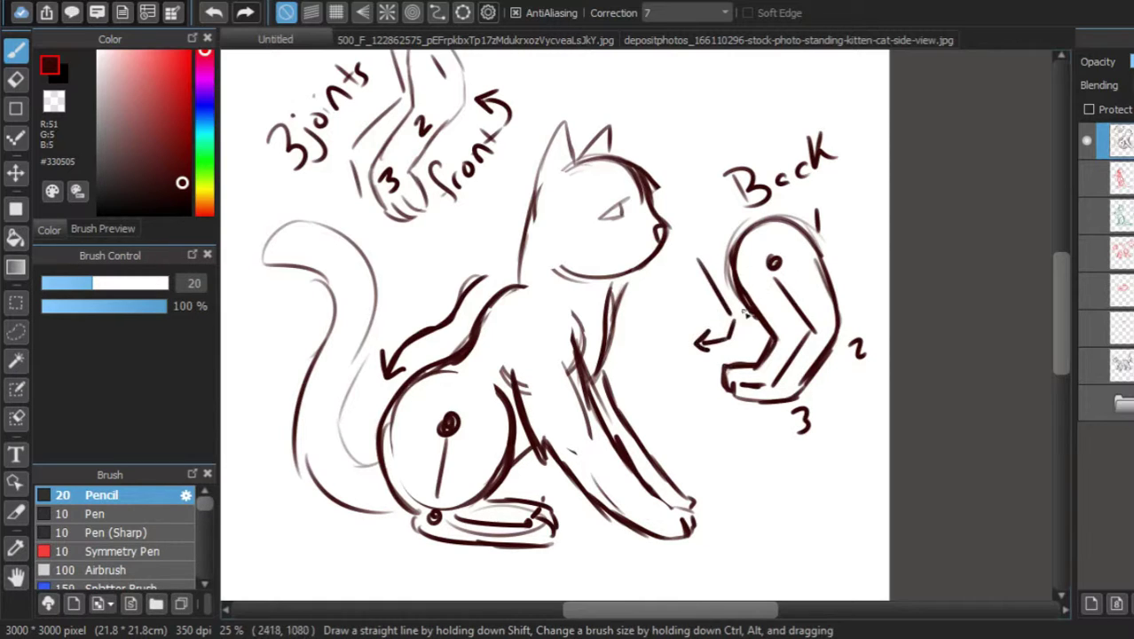
- Hide the sitting cat's layer and add a new blank layer
mouse_move(767, 468)
mouse_down()
mouse_move(828, 447)
mouse_move(813, 443)
mouse_up()
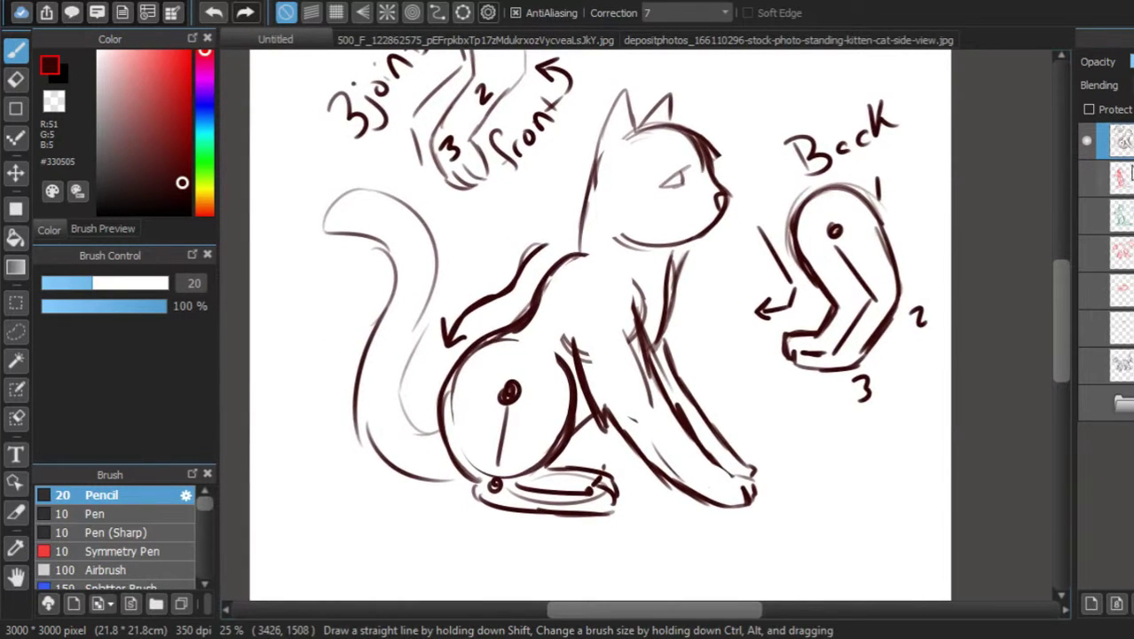
click(1087, 141)
click(1092, 604)
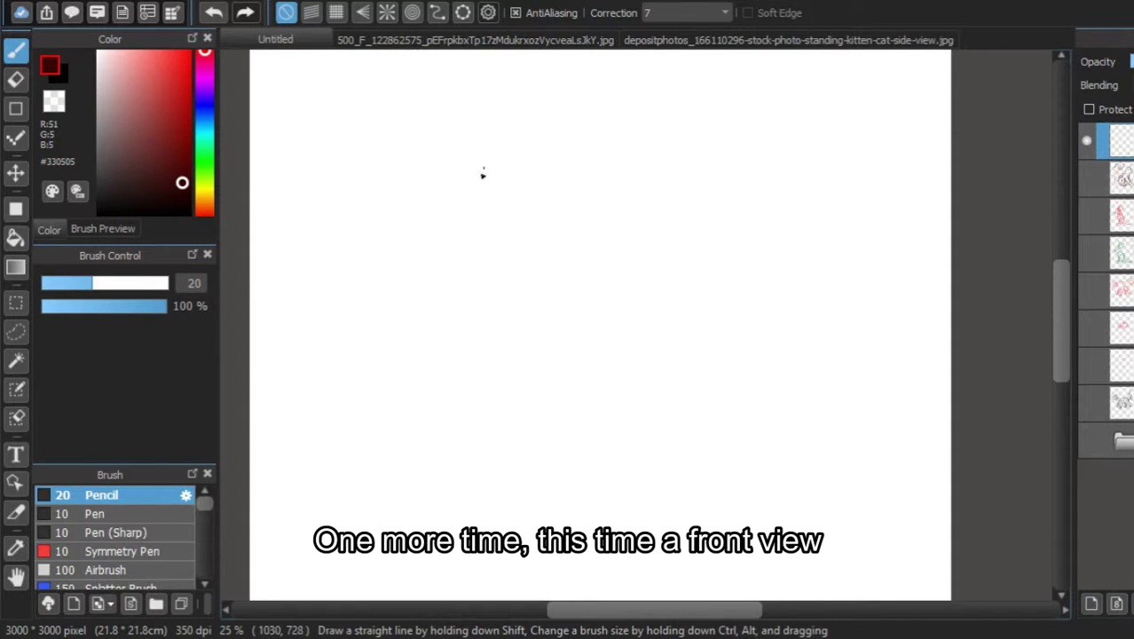
- Sketch a front-view cat's head circle, shoulder line, centre line, chest and hip circles, and start the foreleg ovals
drag(496, 159, 480, 256)
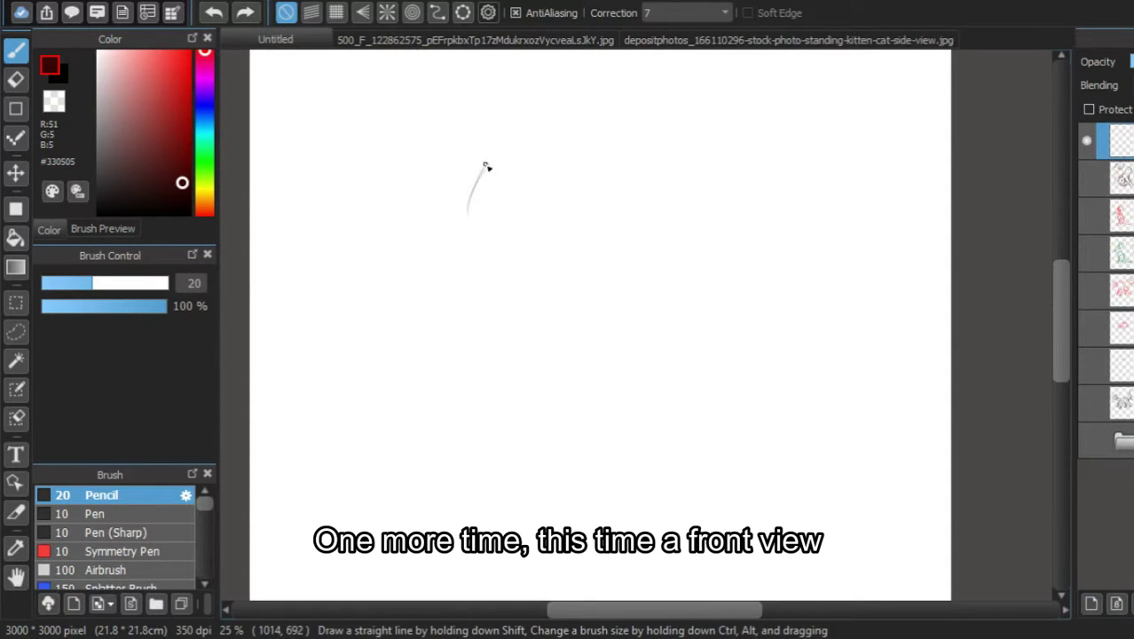
drag(486, 165, 476, 218)
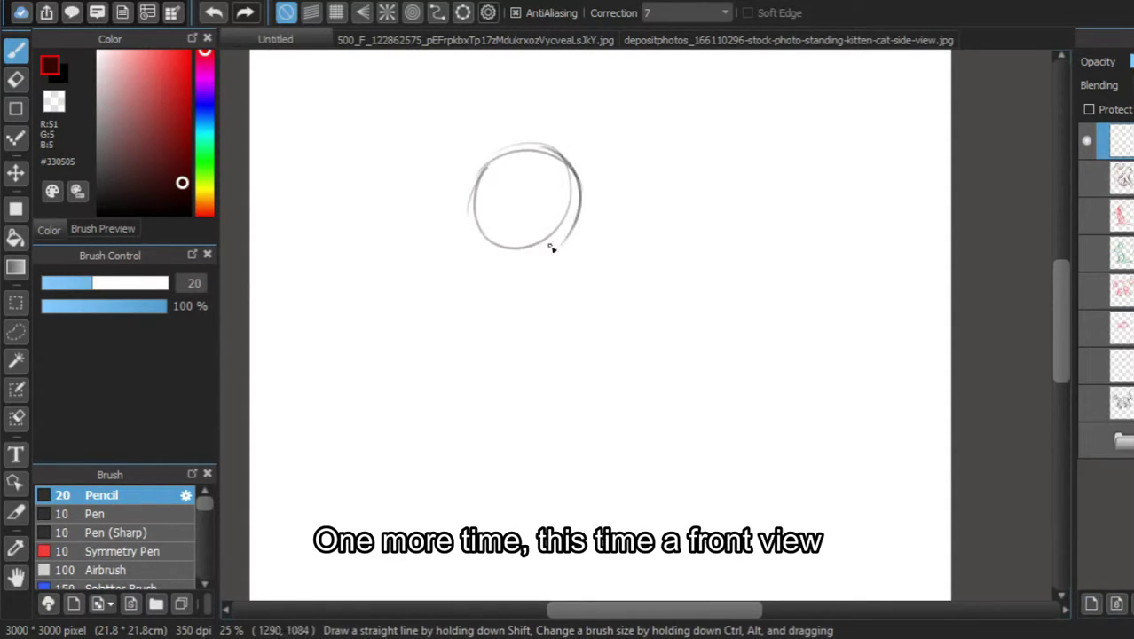
mouse_move(551, 249)
mouse_down()
mouse_move(495, 253)
mouse_move(575, 285)
mouse_up()
drag(479, 327, 503, 429)
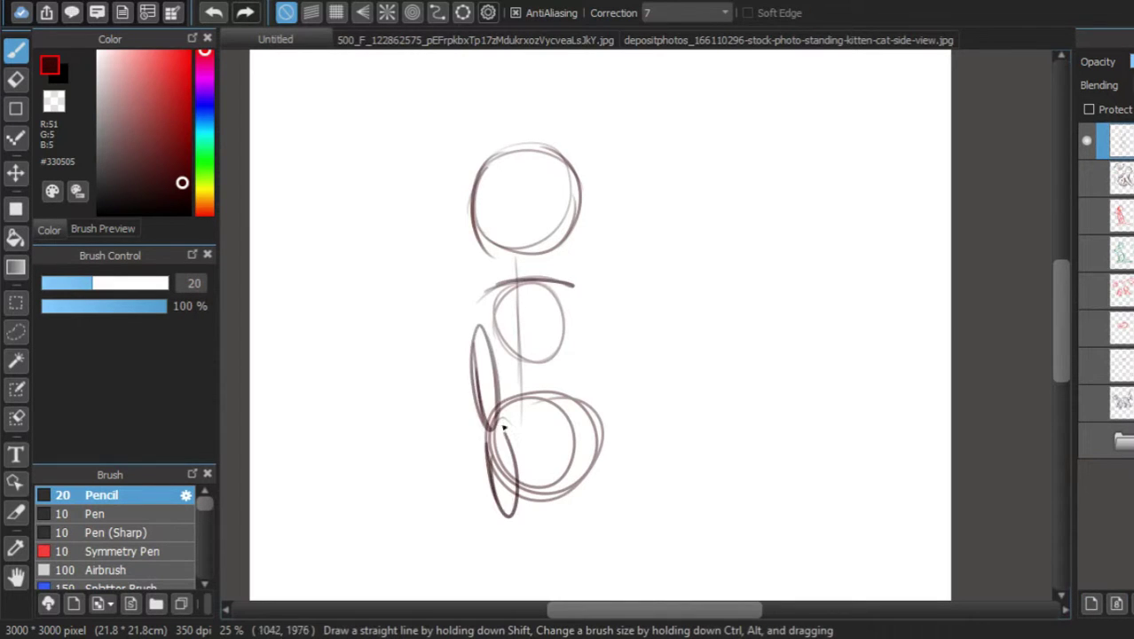
- Add bent hind leg lines with knee dots on both sides, and draw the ears and crossed face guidelines
drag(440, 371, 480, 434)
drag(428, 389, 449, 488)
drag(582, 397, 625, 339)
drag(630, 369, 632, 466)
drag(517, 149, 520, 253)
drag(453, 233, 579, 242)
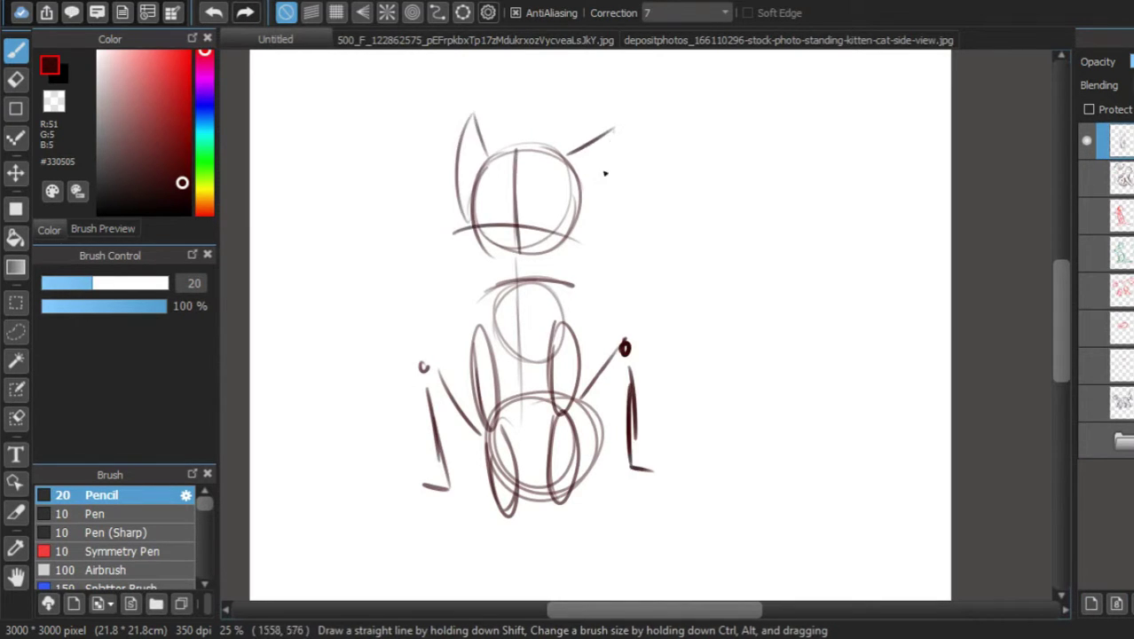
- Add a layer above the front-view sketch, lower the sketch layer's opacity, and select the new layer
click(1092, 603)
click(1120, 178)
click(1132, 61)
click(1121, 140)
- Outline the front-view body from the shoulders down, with both forelegs, their paws and the line between them
key(ctrl+plus)
key(ctrl+plus)
drag(526, 217, 665, 116)
drag(507, 132, 437, 257)
mouse_move(441, 169)
mouse_down()
mouse_move(484, 487)
mouse_move(536, 522)
mouse_up()
mouse_move(609, 530)
mouse_down()
mouse_move(638, 480)
mouse_move(615, 534)
mouse_up()
drag(633, 86, 662, 511)
drag(568, 257, 600, 510)
drag(534, 526, 536, 294)
drag(546, 543, 591, 557)
- Outline both bent hind legs and their outward-pointing feet over the faded guide lines
mouse_move(448, 334)
mouse_down()
mouse_move(337, 268)
mouse_move(408, 522)
mouse_up()
mouse_move(422, 538)
mouse_down()
mouse_move(357, 576)
mouse_move(471, 581)
mouse_up()
drag(670, 331, 778, 329)
drag(832, 518, 812, 561)
drag(762, 309, 677, 266)
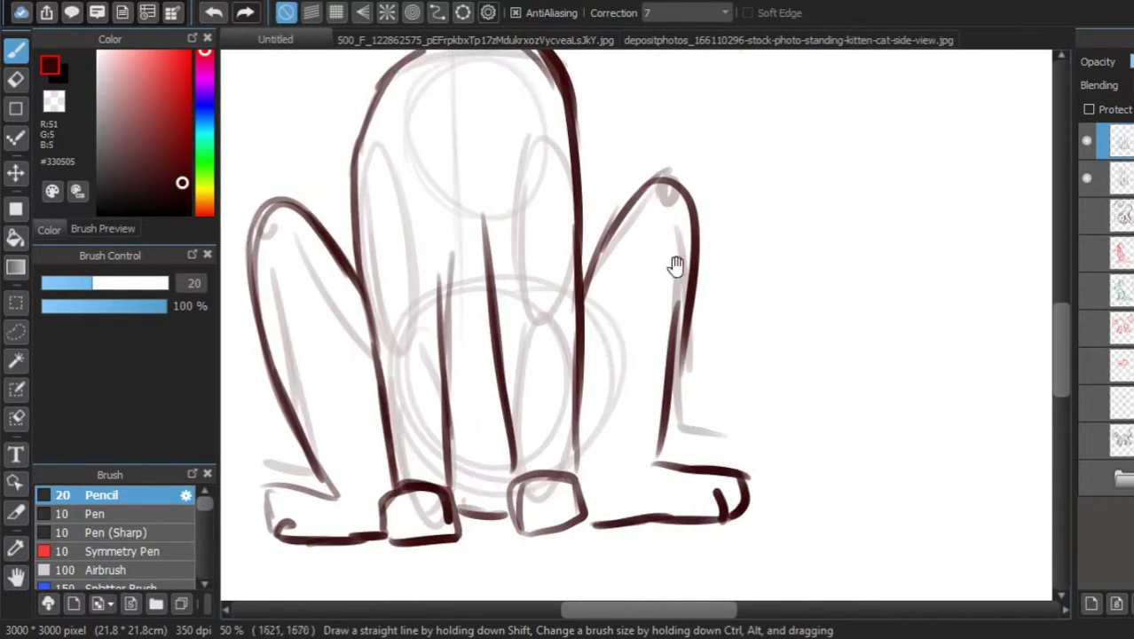
drag(601, 337, 641, 398)
drag(289, 335, 347, 324)
key(ctrl+z)
key(ctrl+z)
key(ctrl+z)
mouse_move(626, 158)
mouse_down()
mouse_move(750, 266)
mouse_move(704, 471)
mouse_up()
key(ctrl+z)
- Draw the nose and outline the head with a rounded top, chin and tufted cheeks
mouse_move(518, 236)
mouse_down()
mouse_move(544, 229)
mouse_move(552, 247)
mouse_up()
drag(437, 259, 422, 307)
mouse_move(447, 315)
mouse_down()
mouse_move(499, 343)
mouse_move(638, 309)
mouse_up()
drag(439, 253, 658, 251)
- Draw both sides of the neck, erase and redraw the join to the shoulder, and add a fur tuft on the chest
drag(490, 349, 497, 384)
key(e)
drag(581, 376, 619, 396)
key(b)
drag(576, 344, 653, 446)
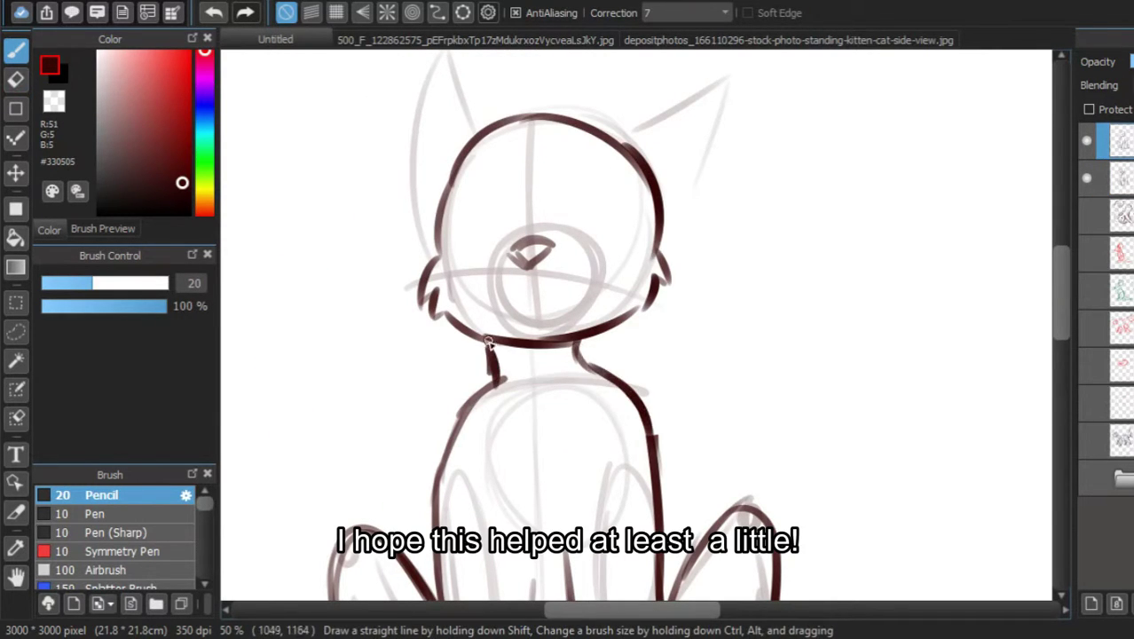
drag(497, 371, 459, 414)
drag(545, 424, 512, 518)
- Outline one upright ear and one ear tilted outward, and add the inner ear lines
drag(434, 252, 415, 105)
mouse_move(420, 117)
mouse_down()
mouse_move(427, 177)
mouse_move(525, 181)
mouse_up()
drag(460, 210, 463, 223)
drag(619, 191, 746, 185)
drag(746, 184, 667, 312)
drag(670, 265, 703, 280)
- Add dot eyes and a smiling mouth to the face, and draw a small heart with a stroke beside the head
drag(577, 288, 577, 297)
drag(490, 297, 490, 308)
drag(711, 362, 741, 353)
drag(735, 306, 761, 356)
drag(755, 317, 763, 357)
key(ctrl+minus)
key(ctrl+minus)
drag(692, 423, 664, 339)
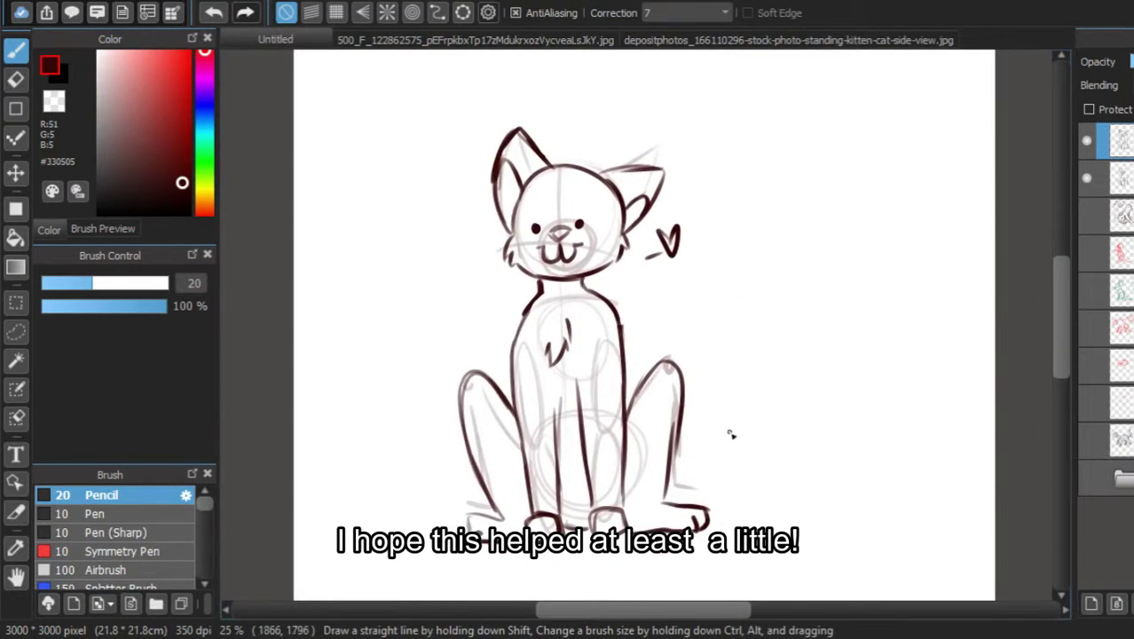